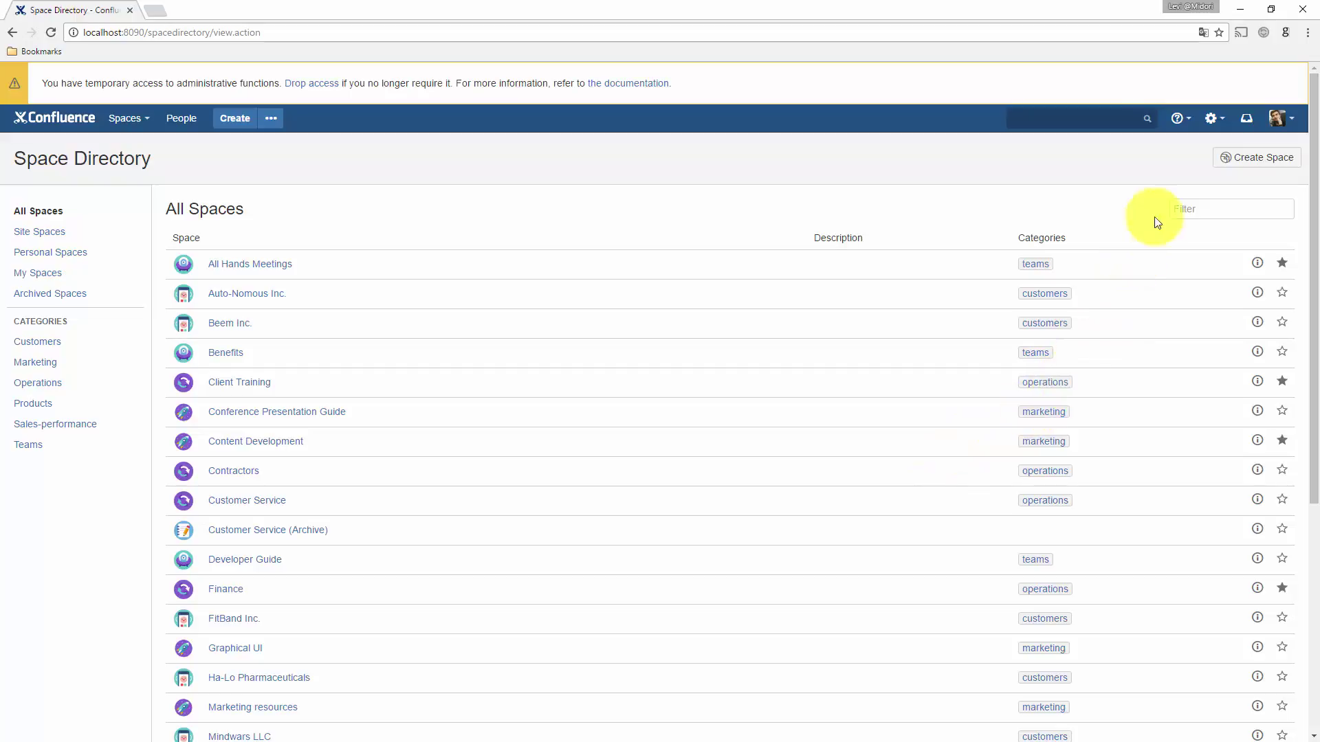
Open the Blacklisted Spaces page in the archiving section of the administration
{"action": "left_click", "coordinate": [1212, 119]}
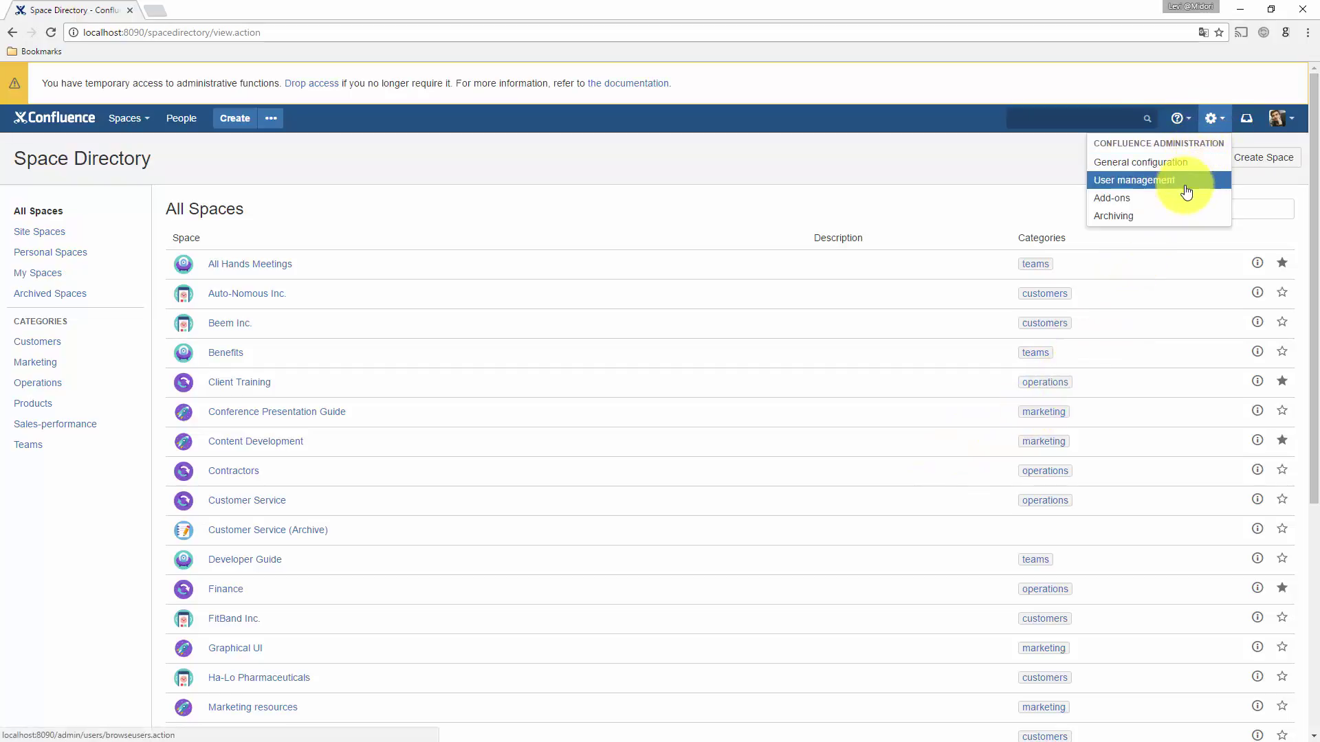
{"action": "left_click", "coordinate": [1177, 216]}
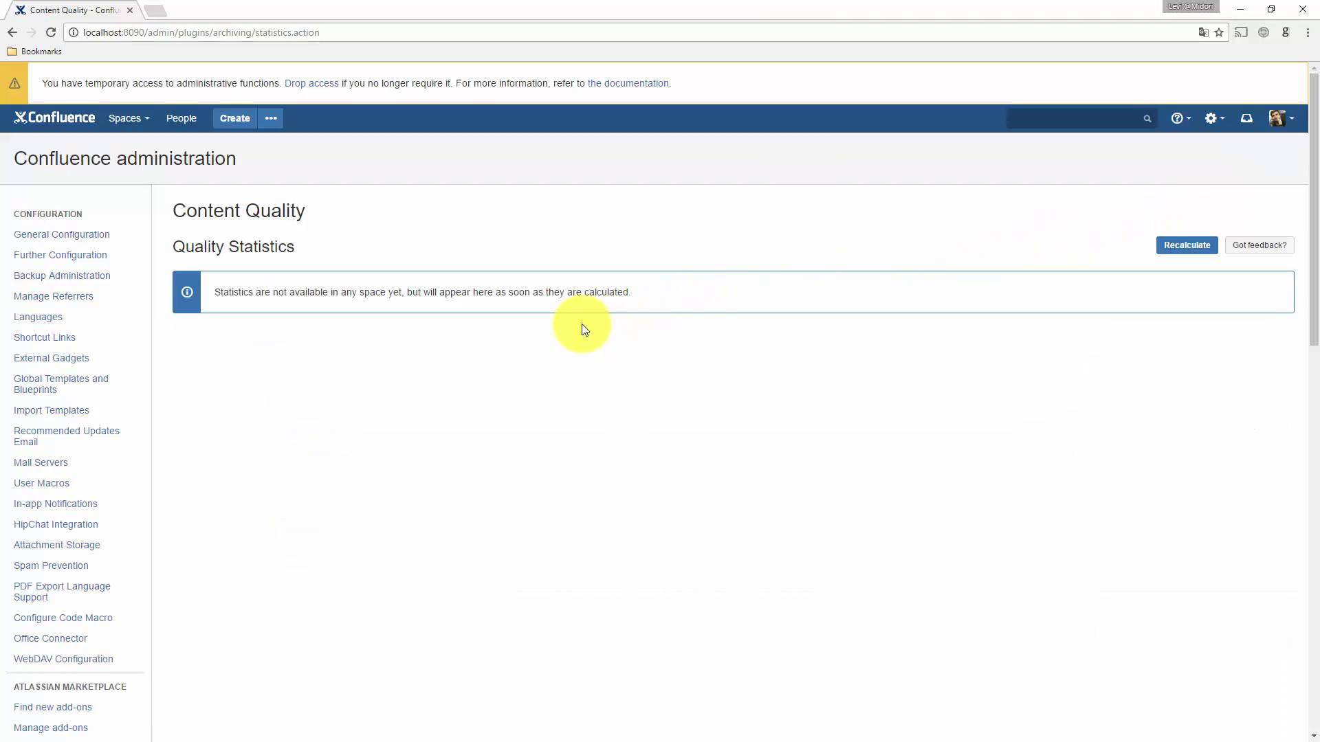
{"action": "scroll", "coordinate": [579, 324], "scroll_direction": "down", "scroll_amount": 14}
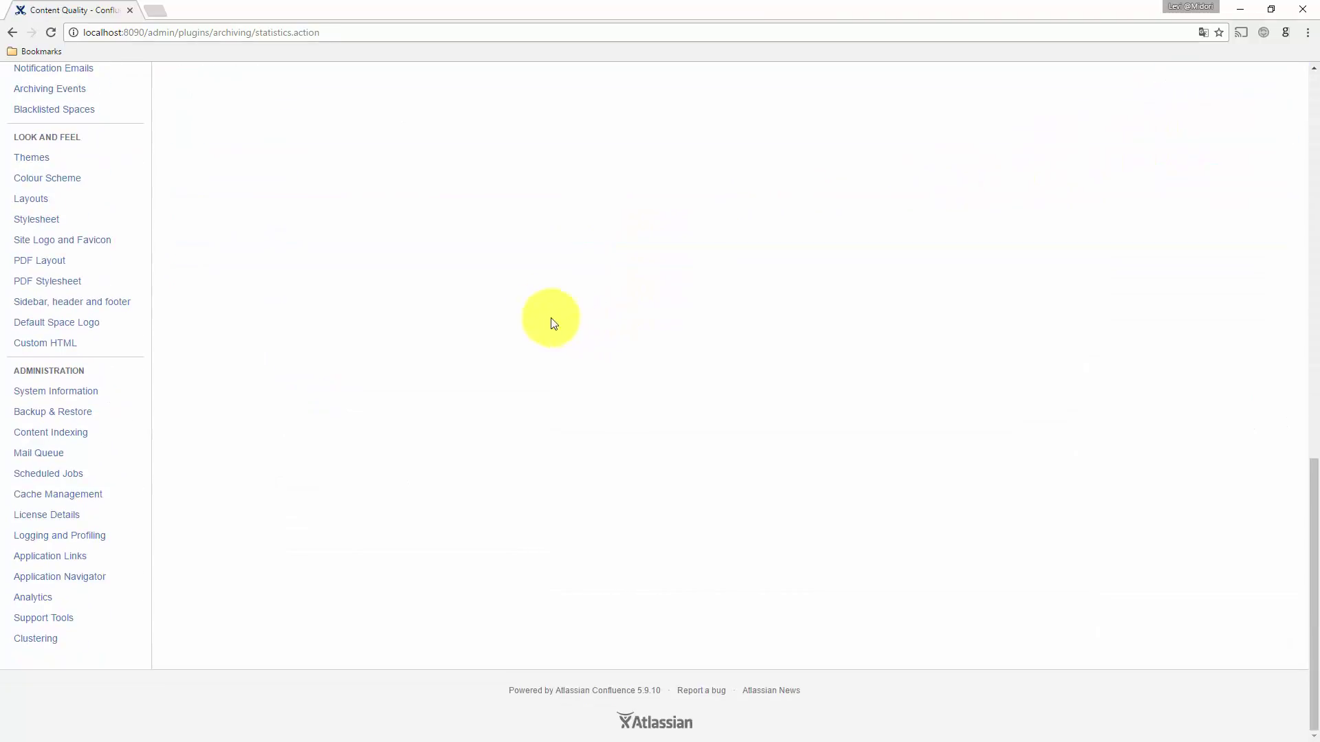
{"action": "left_click", "coordinate": [88, 115]}
{"action": "scroll", "coordinate": [220, 275], "scroll_direction": "down", "scroll_amount": 4}
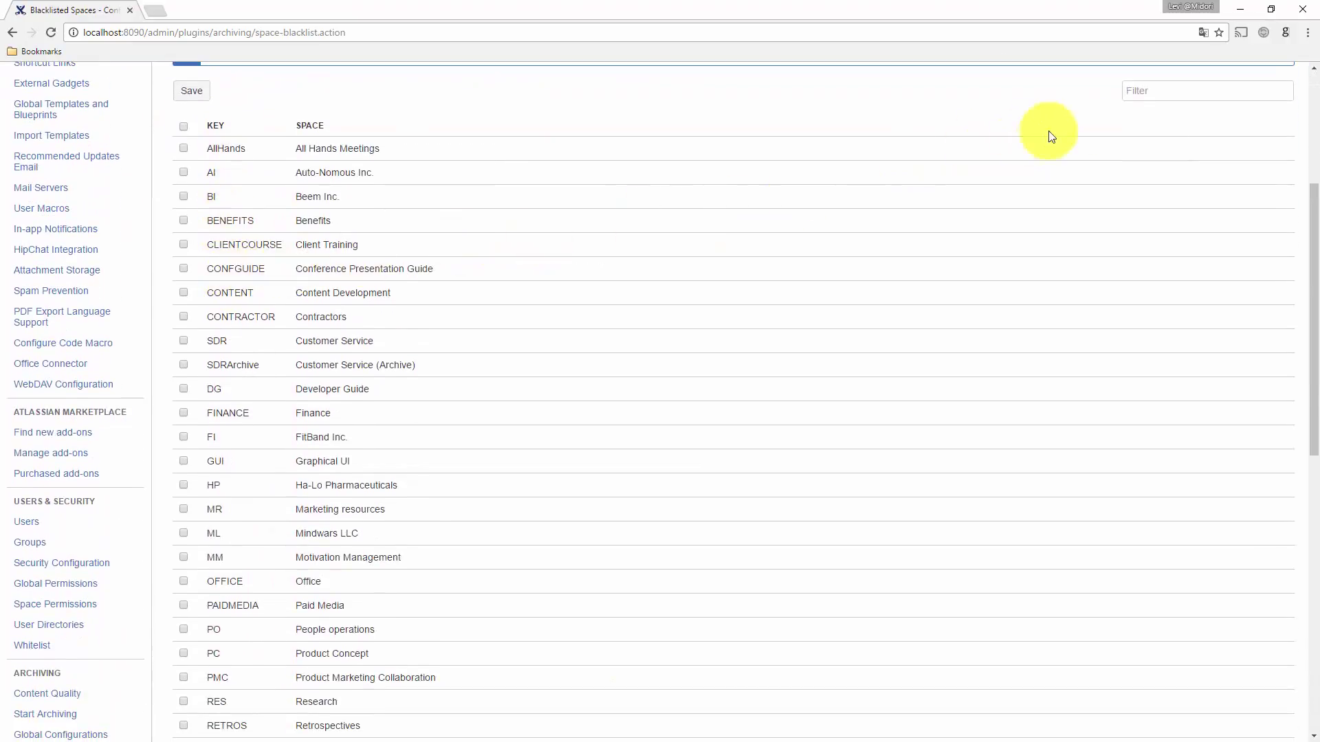
Filter the spaces by Q, blacklist the Sales Performance - 2015 spaces from Q1 to Q4 and save the blacklist
{"action": "left_click", "coordinate": [1135, 96]}
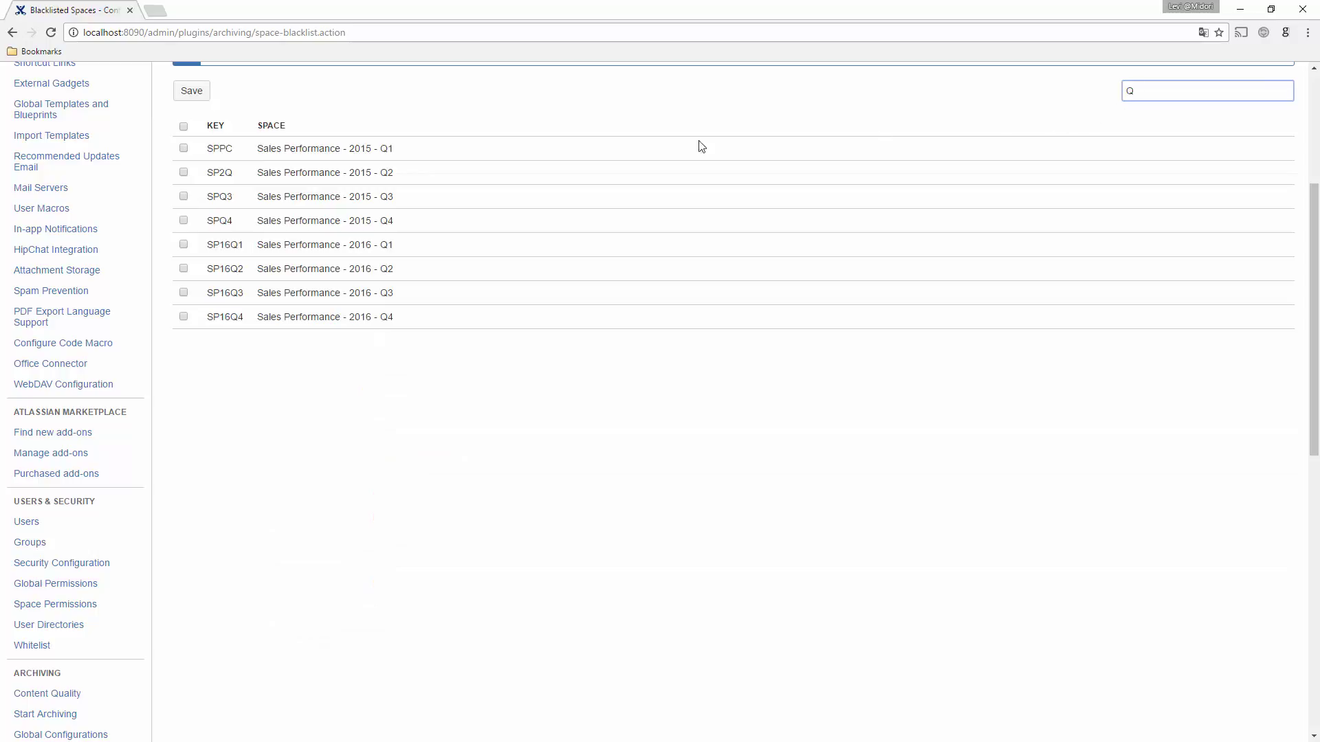
{"action": "left_click", "coordinate": [183, 148]}
{"action": "left_click", "coordinate": [184, 172]}
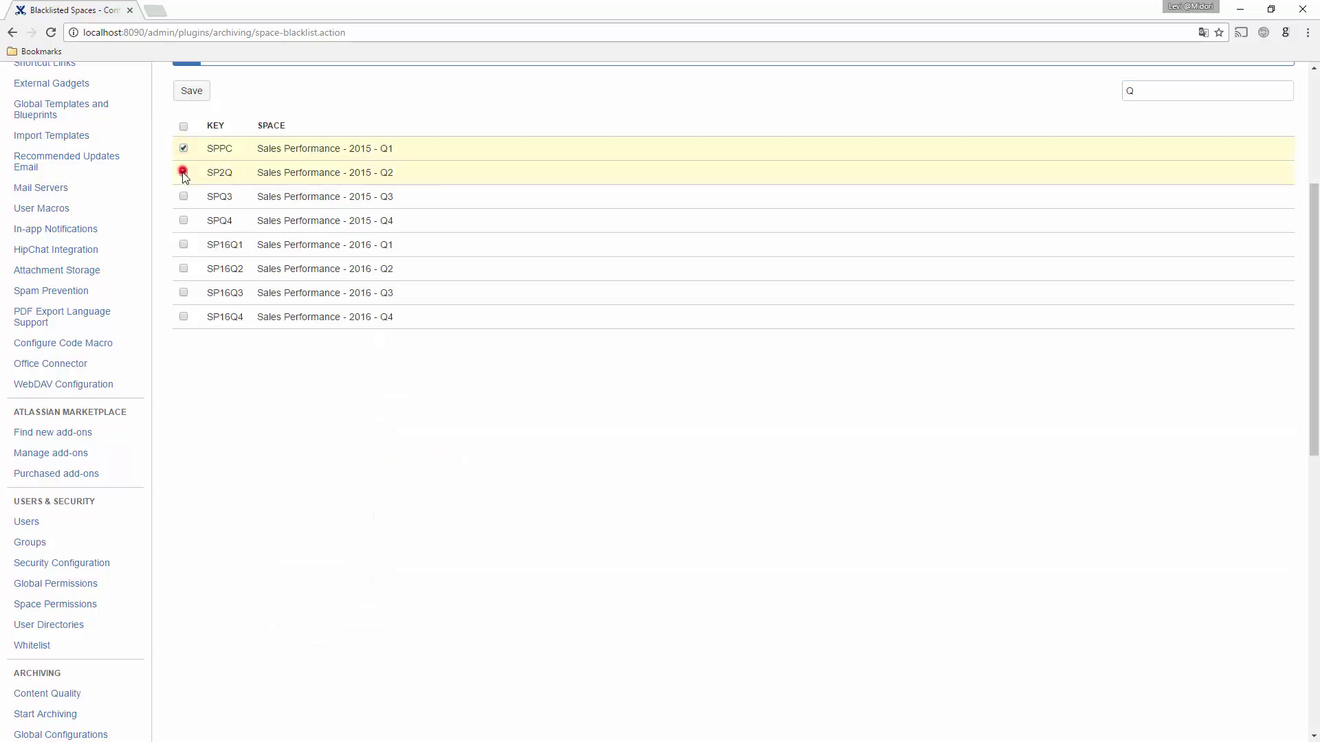
{"action": "left_click", "coordinate": [183, 197]}
{"action": "left_click", "coordinate": [192, 91]}
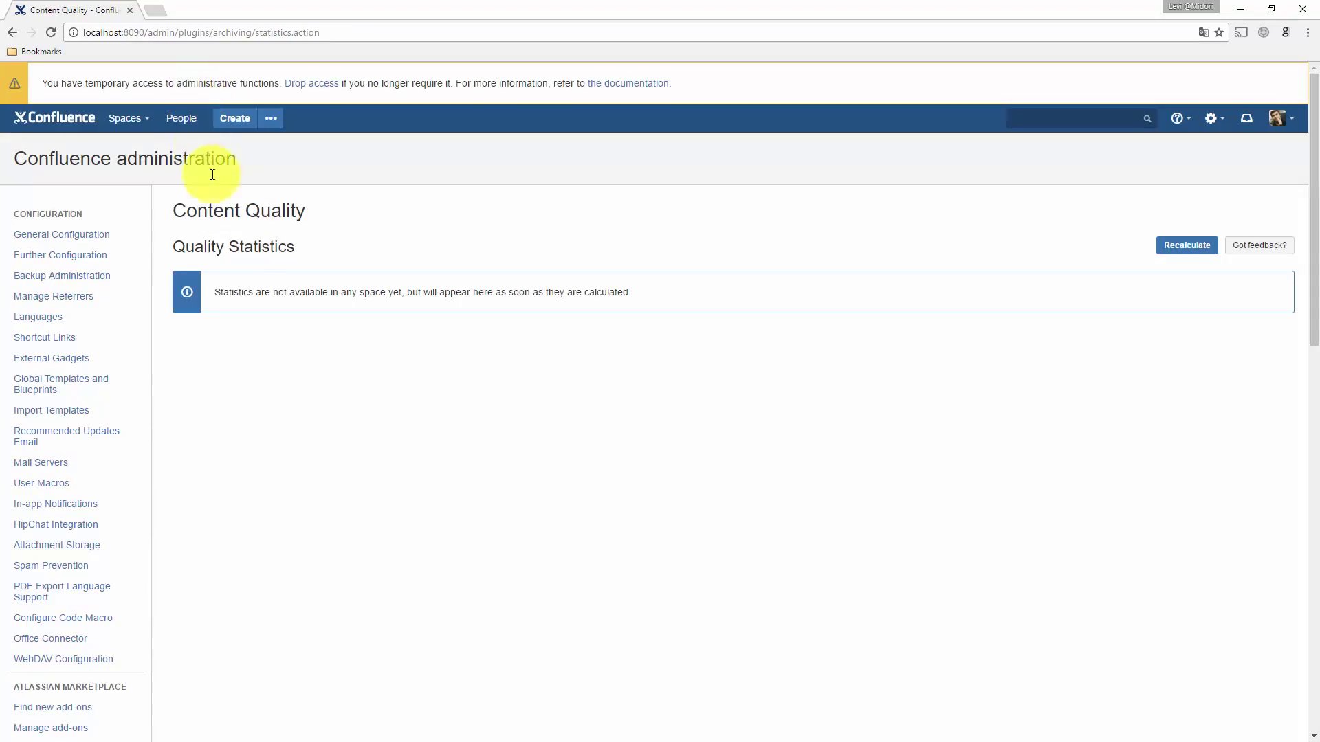
Add a global archiving configuration named General content review with scheduled runs enabled, view tracking at 180 days and only space administrators notified of not-viewed pages
{"action": "scroll", "coordinate": [270, 315], "scroll_direction": "down", "scroll_amount": 10}
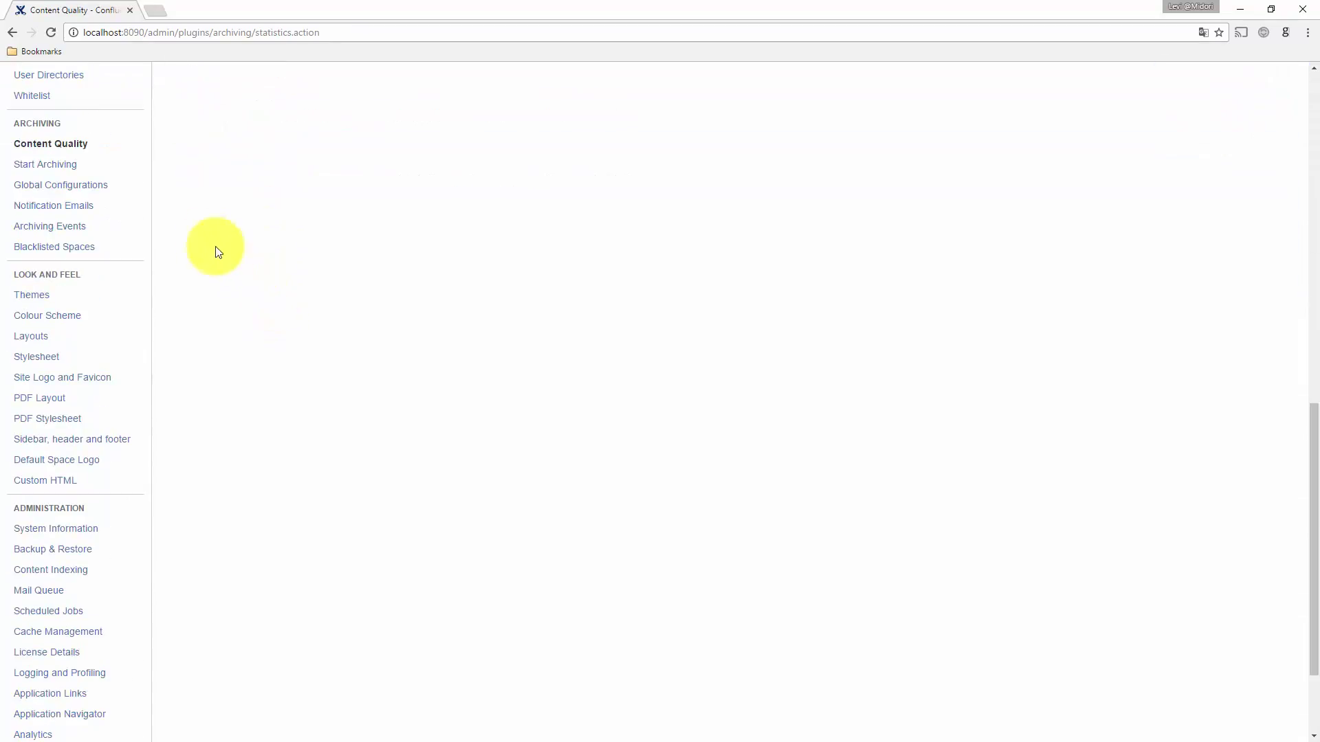
{"action": "left_click", "coordinate": [97, 195]}
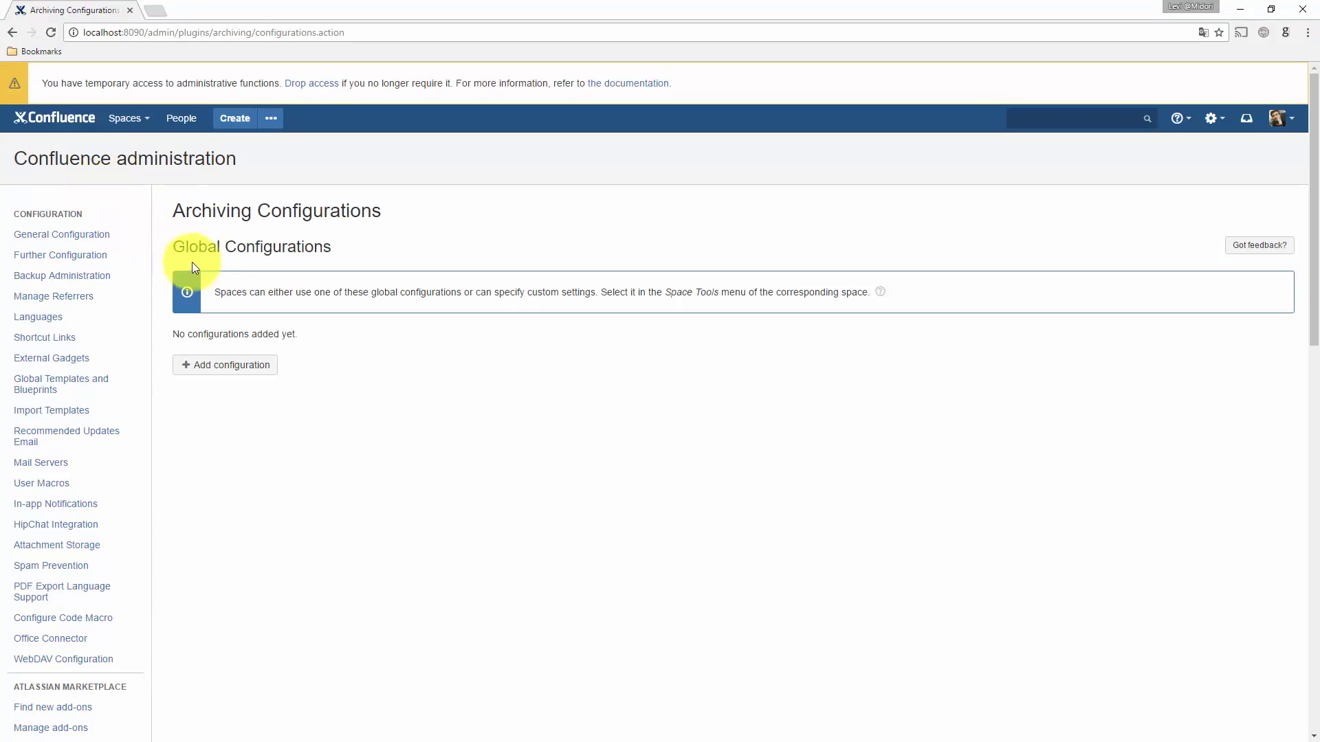
{"action": "left_click", "coordinate": [227, 365]}
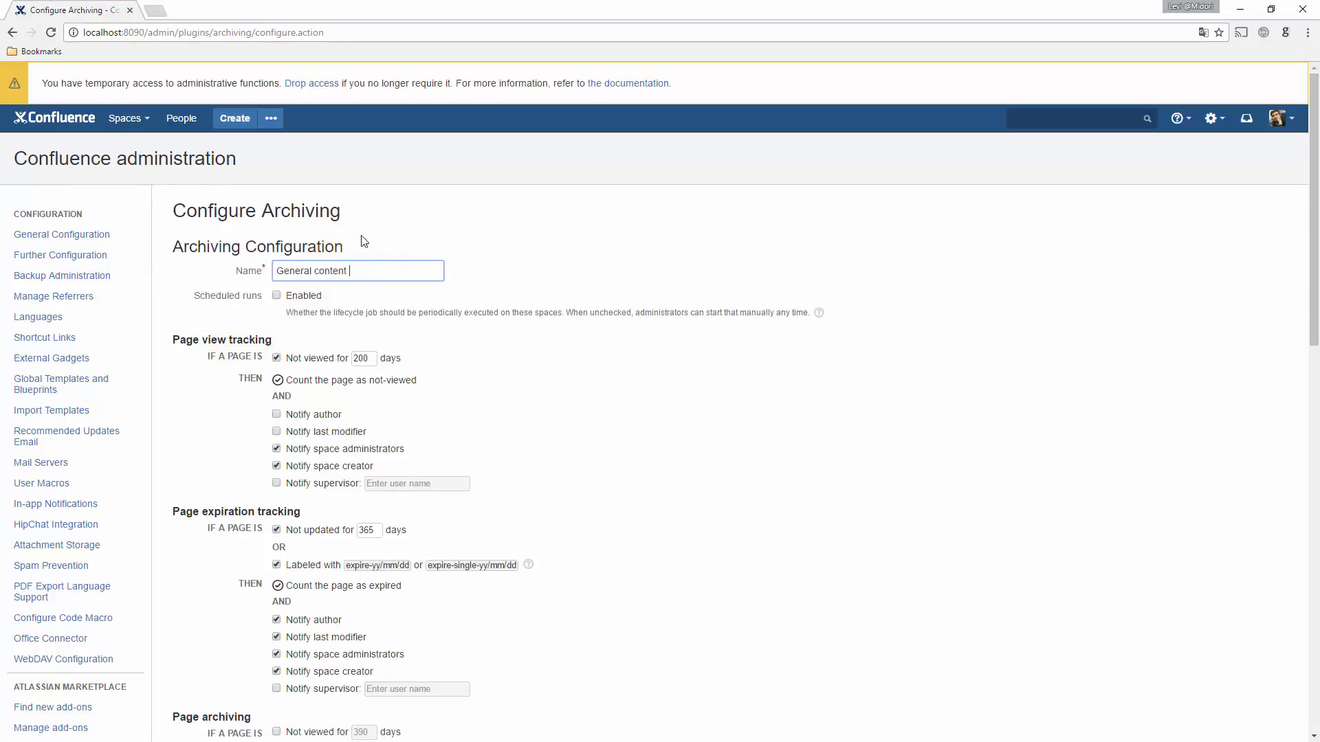
{"action": "left_click", "coordinate": [278, 297]}
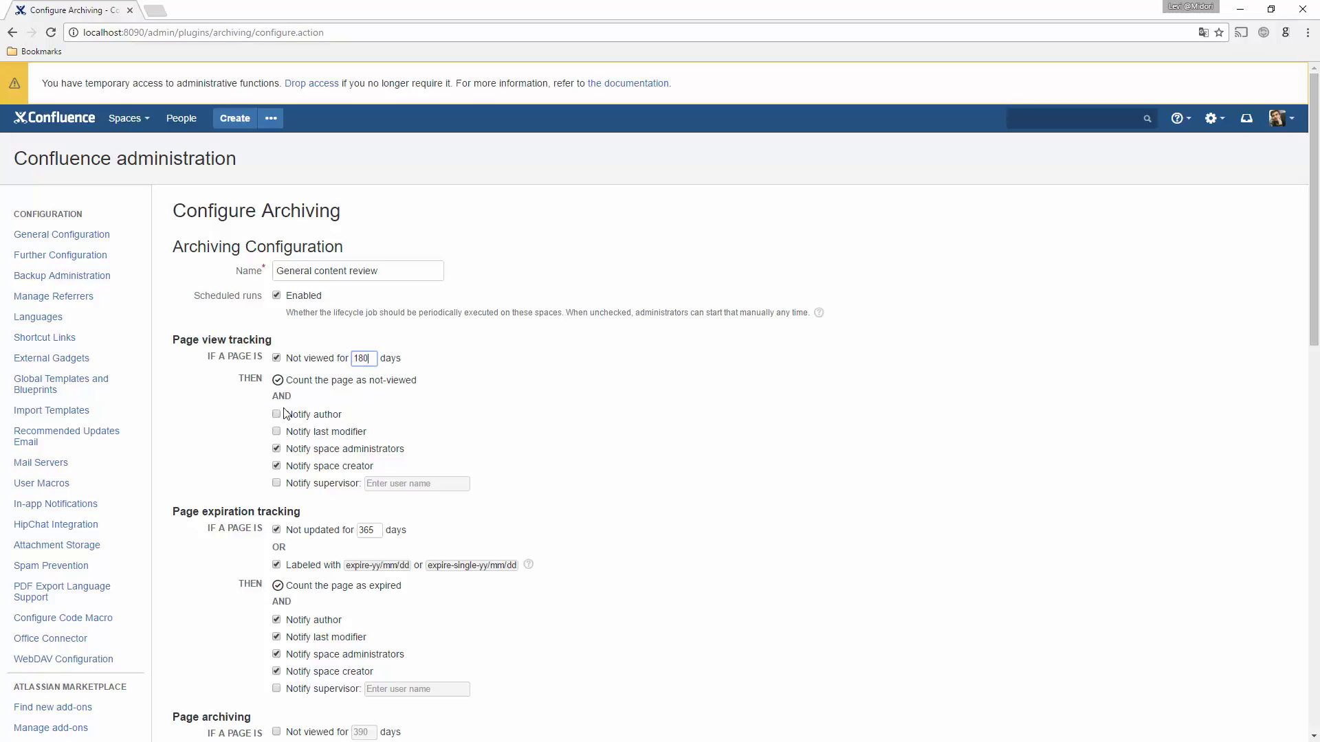
{"action": "left_click", "coordinate": [275, 467]}
Limit the page expiration notifications to the page author and save the archiving configuration
{"action": "scroll", "coordinate": [289, 475], "scroll_direction": "down", "scroll_amount": 2}
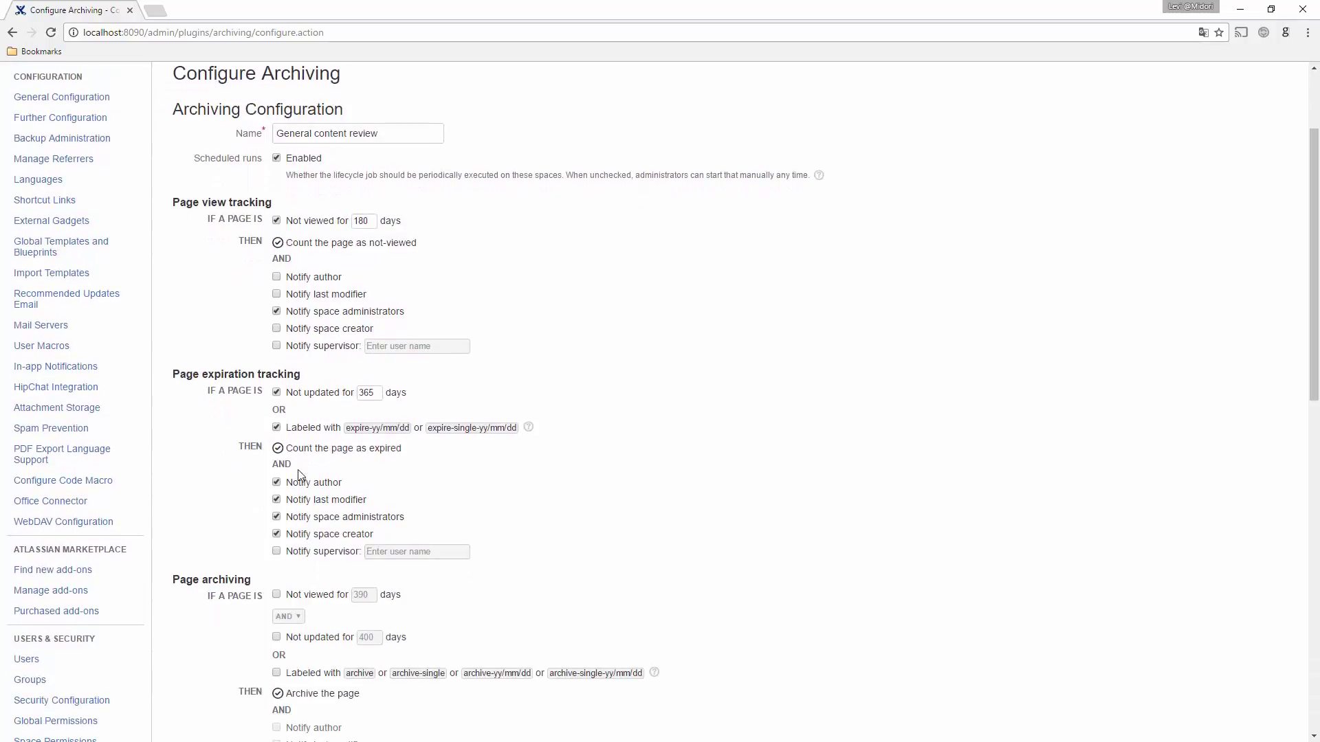
{"action": "scroll", "coordinate": [299, 475], "scroll_direction": "down", "scroll_amount": 1}
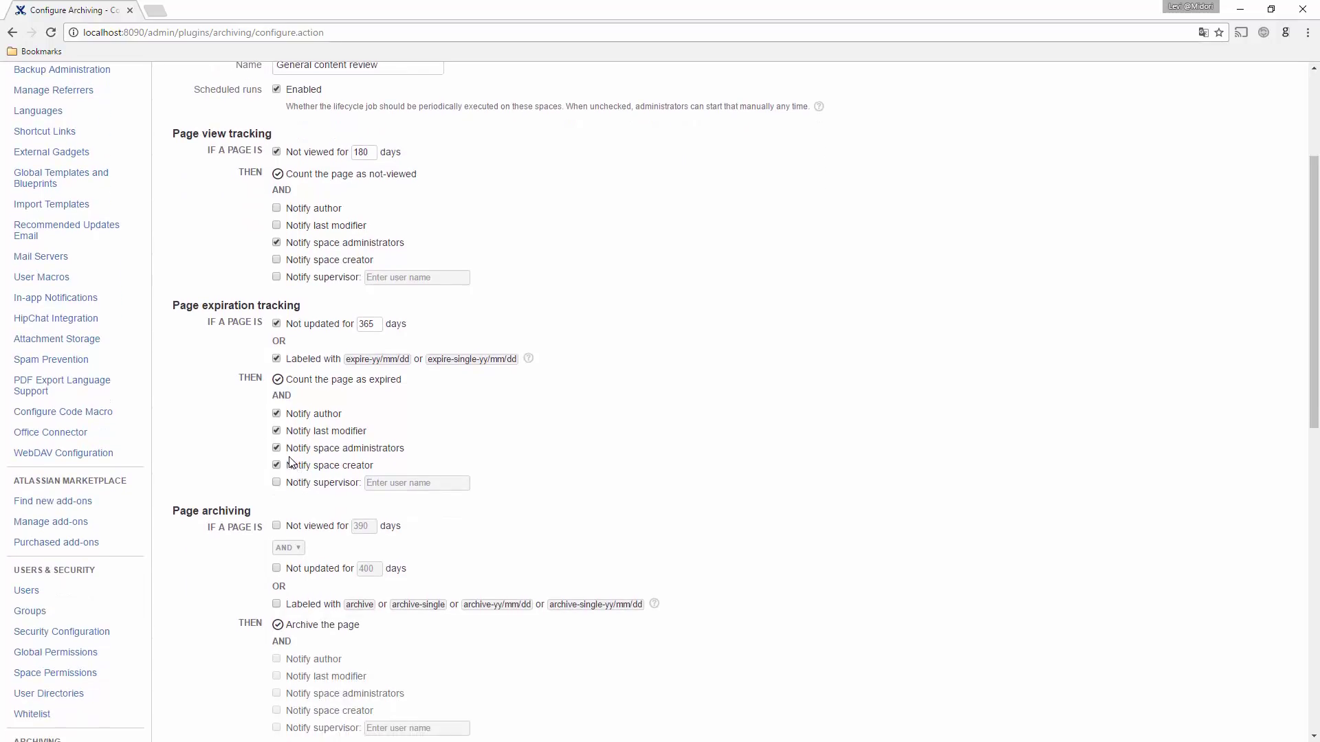
{"action": "left_click", "coordinate": [277, 448]}
{"action": "scroll", "coordinate": [307, 481], "scroll_direction": "down", "scroll_amount": 6}
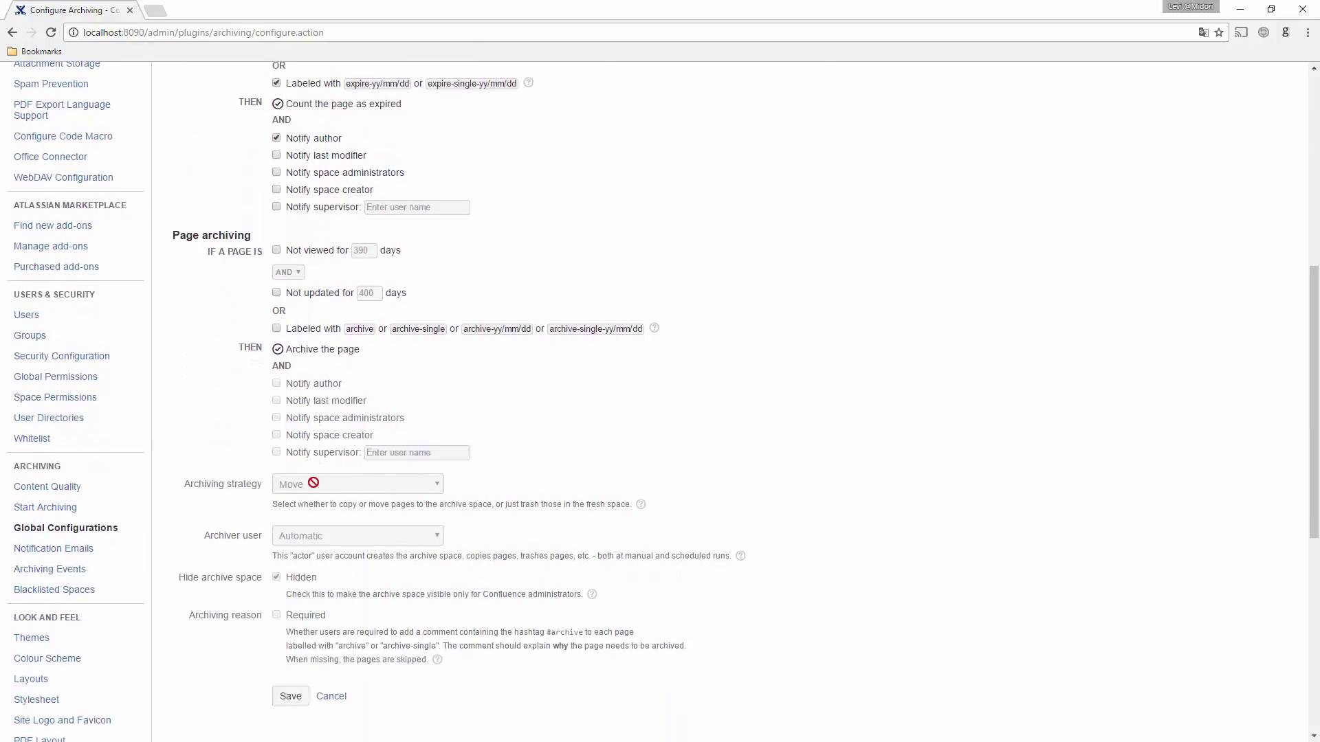
{"action": "left_click", "coordinate": [295, 493]}
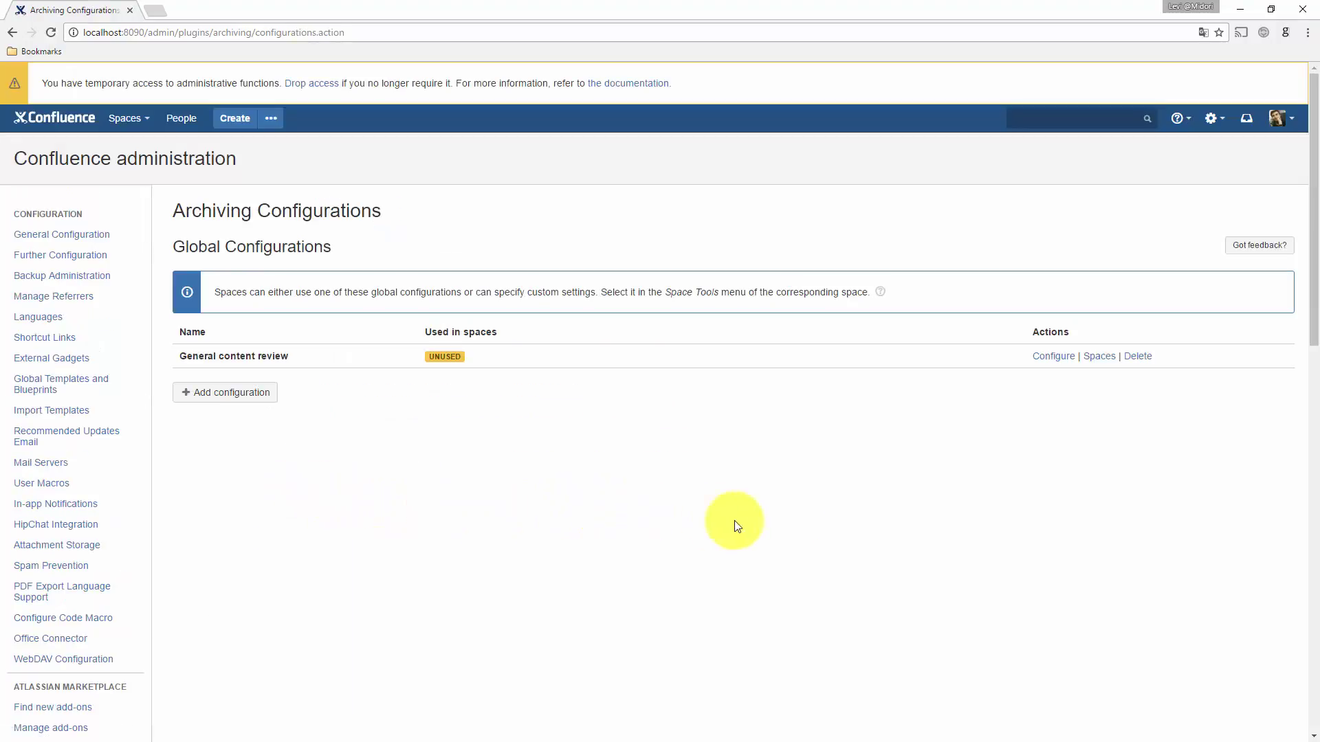
Apply the General content review configuration to all listed spaces and save the assignment
{"action": "left_click", "coordinate": [1101, 360]}
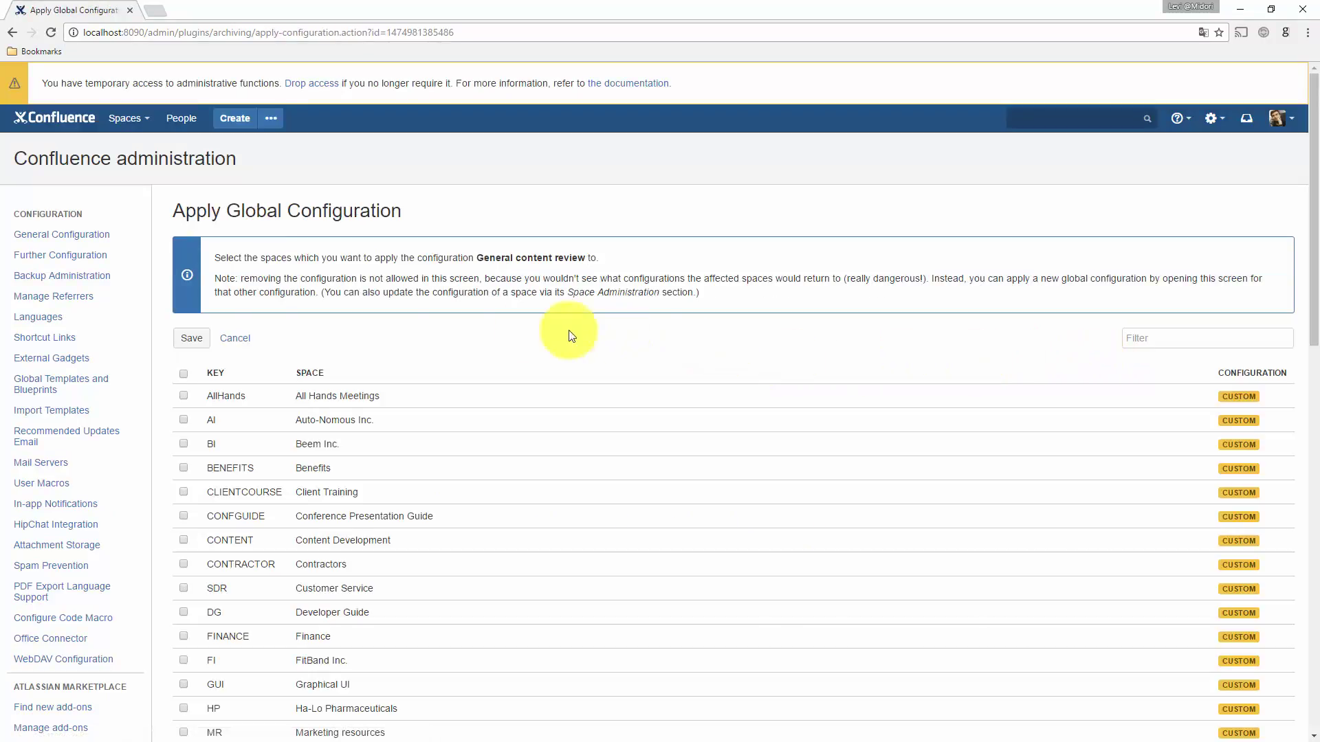
{"action": "left_click", "coordinate": [183, 373]}
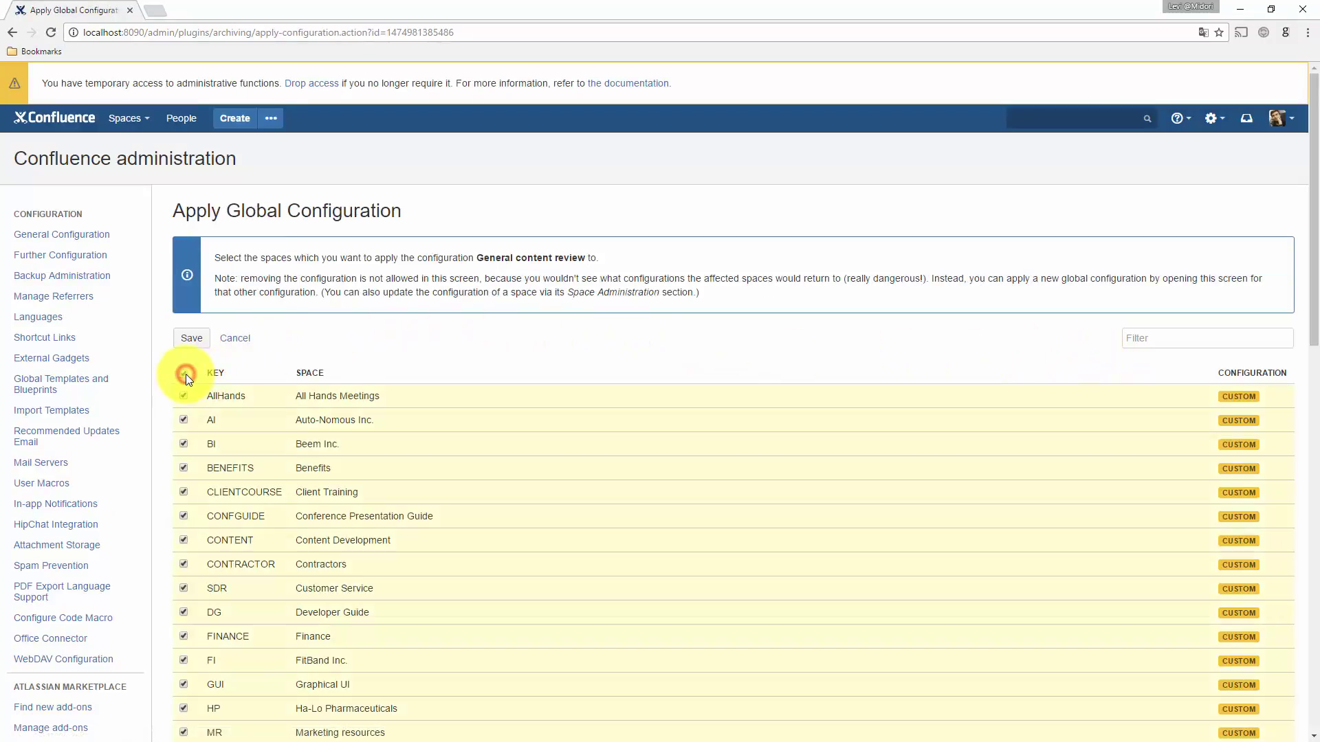
{"action": "left_click", "coordinate": [192, 340]}
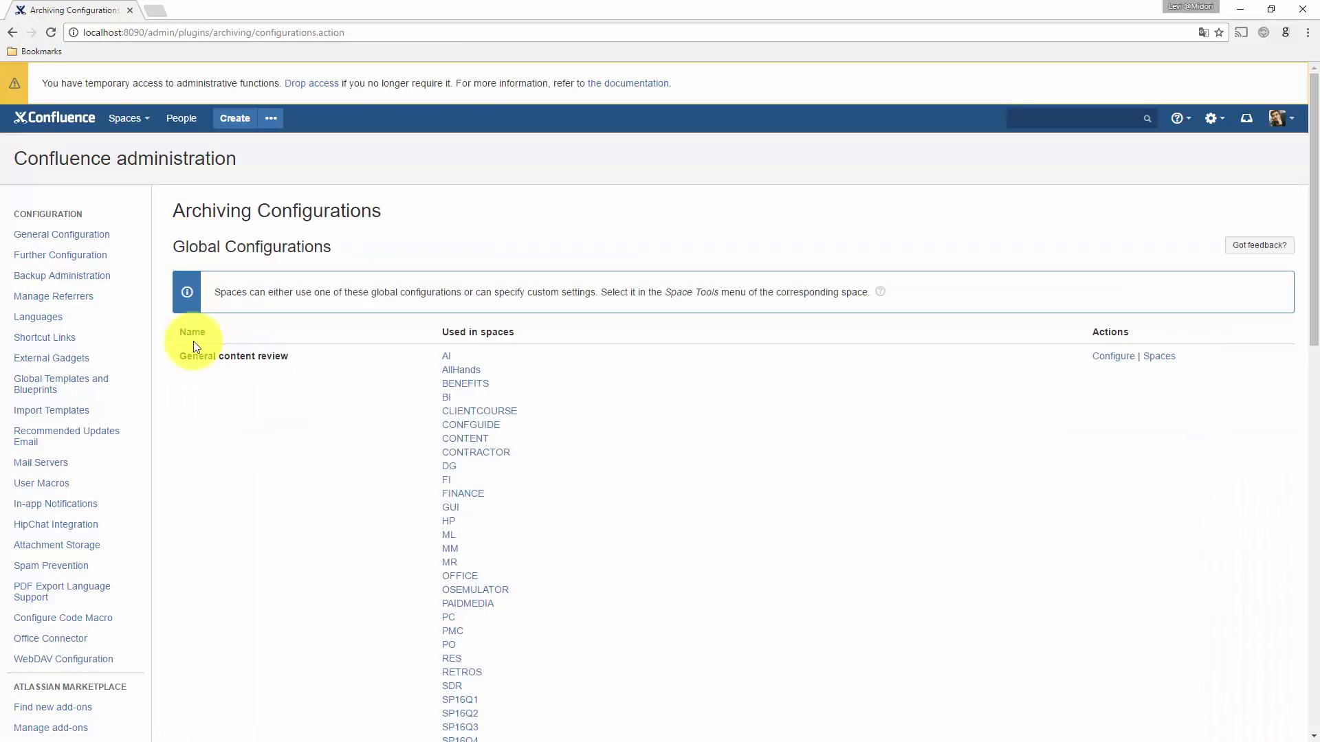
Recalculate the Content Quality statistics, refresh the page and review the figures for all space categories
{"action": "scroll", "coordinate": [582, 458], "scroll_direction": "down", "scroll_amount": 2}
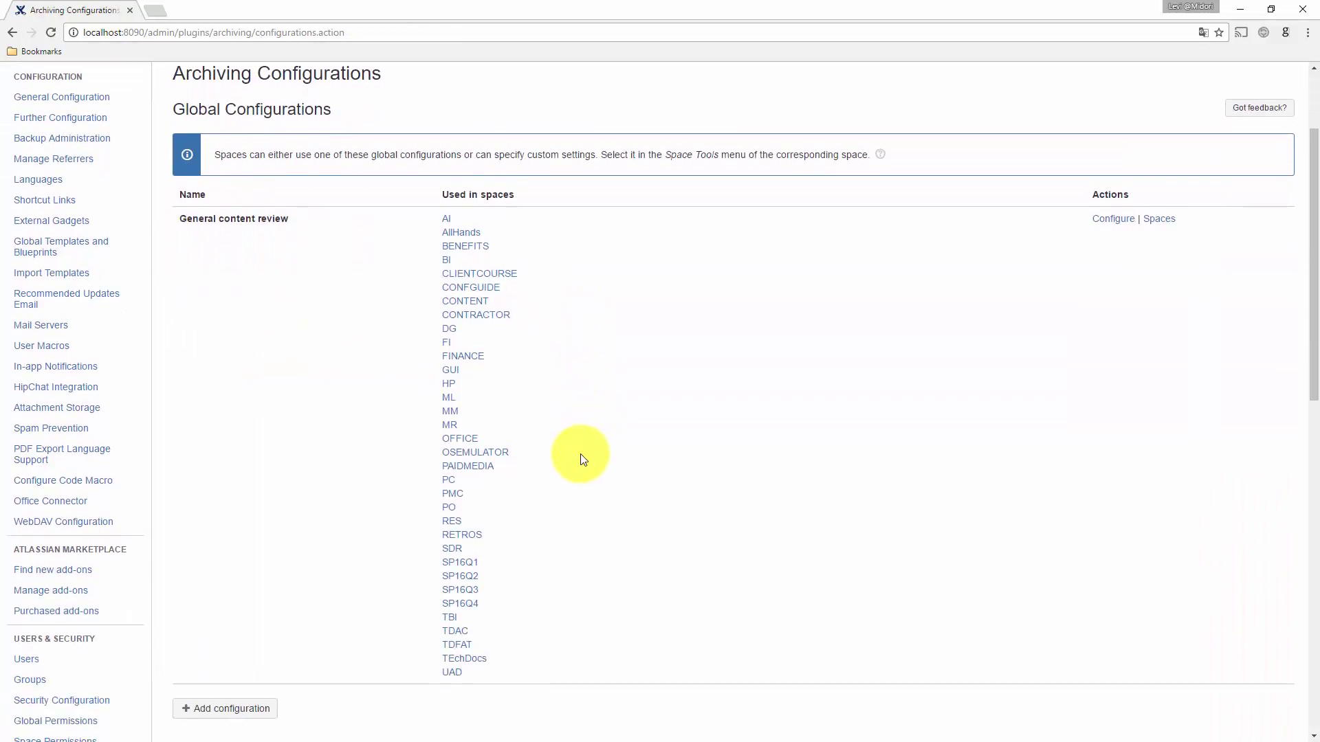
{"action": "scroll", "coordinate": [580, 460], "scroll_direction": "down", "scroll_amount": 6}
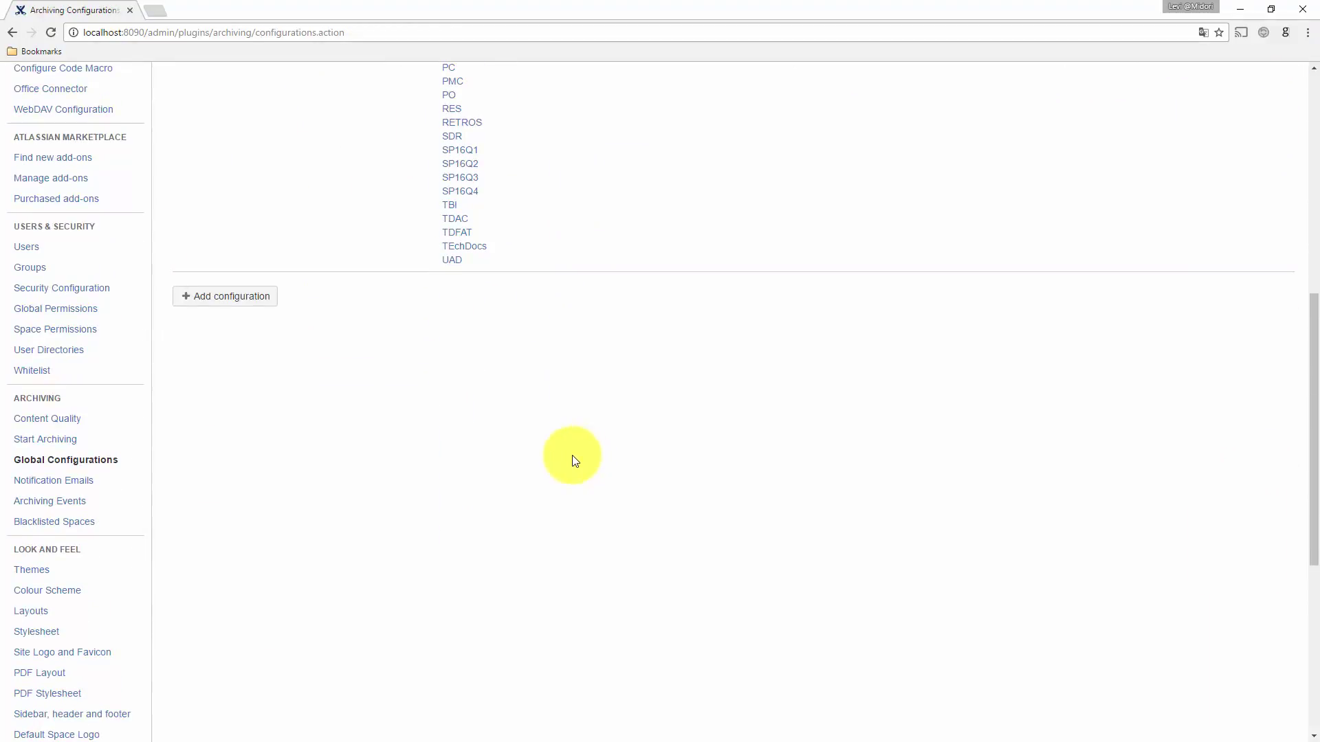
{"action": "left_click", "coordinate": [67, 420]}
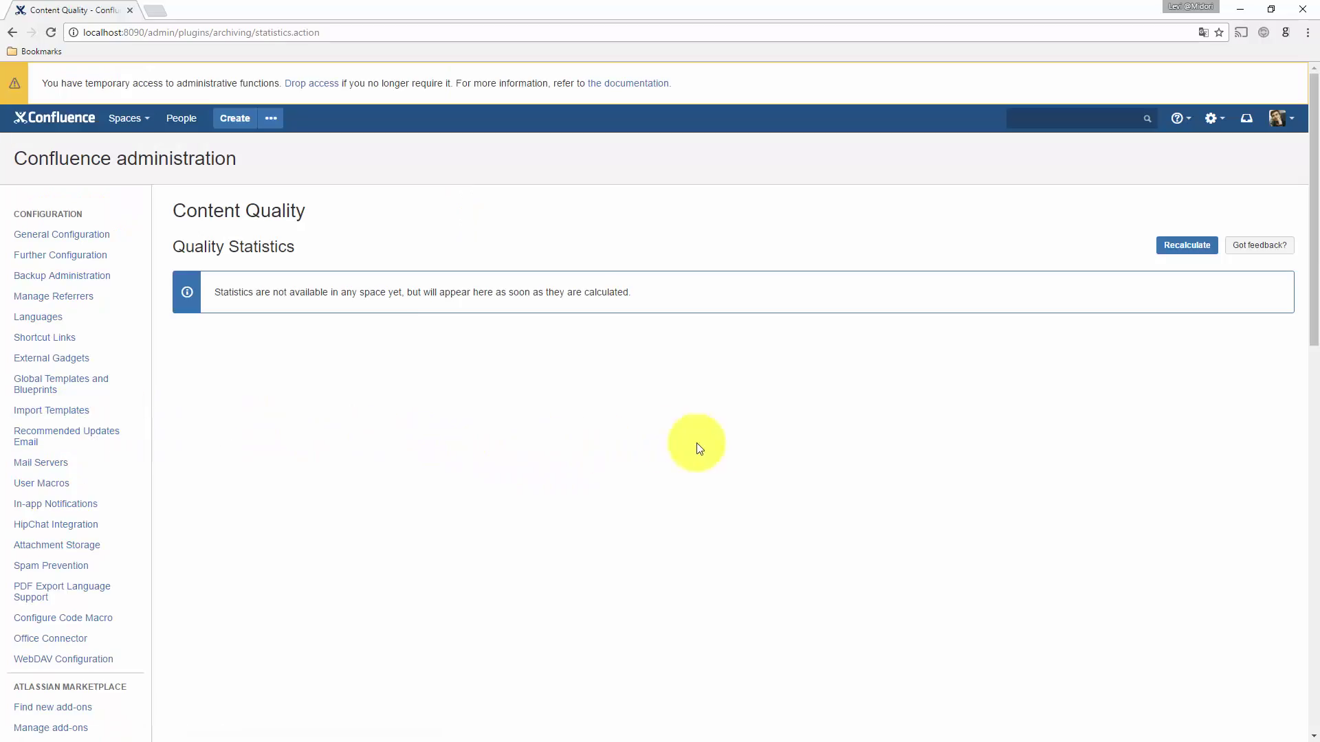
{"action": "left_click", "coordinate": [1180, 246]}
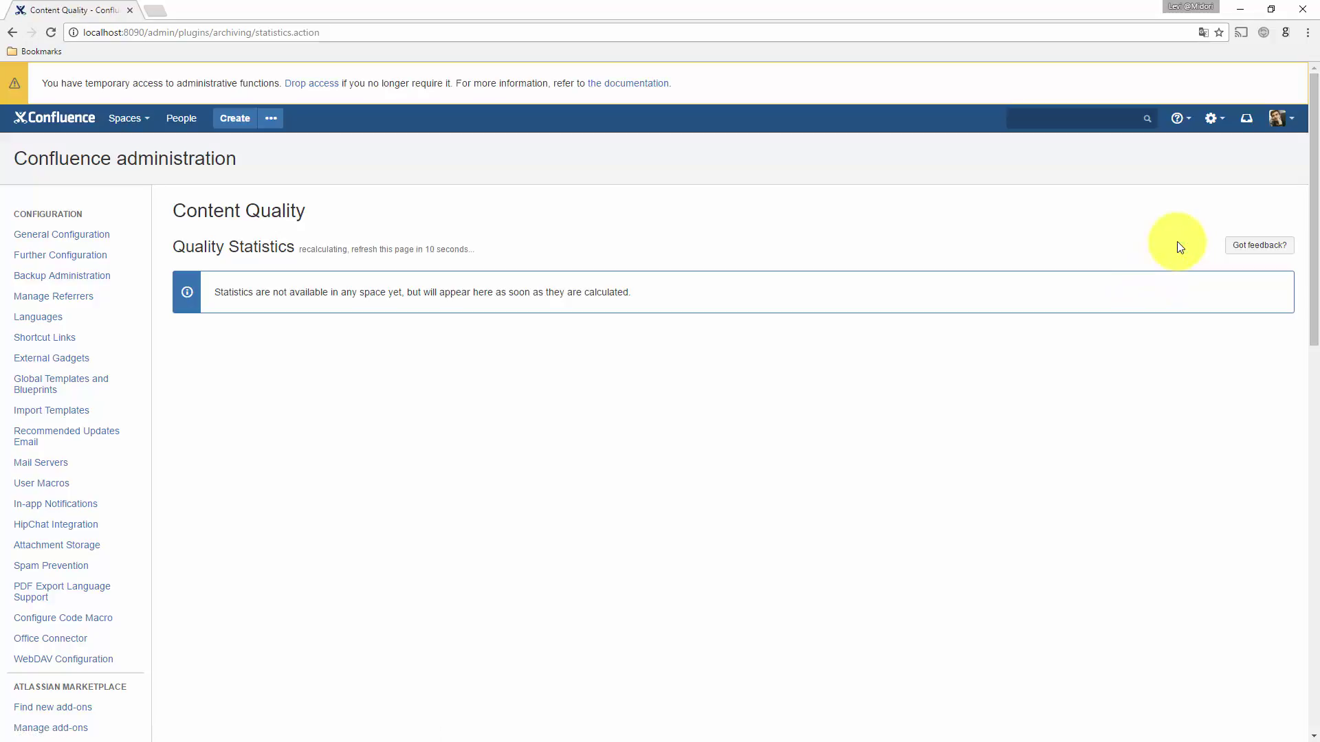
{"action": "key", "text": "F5"}
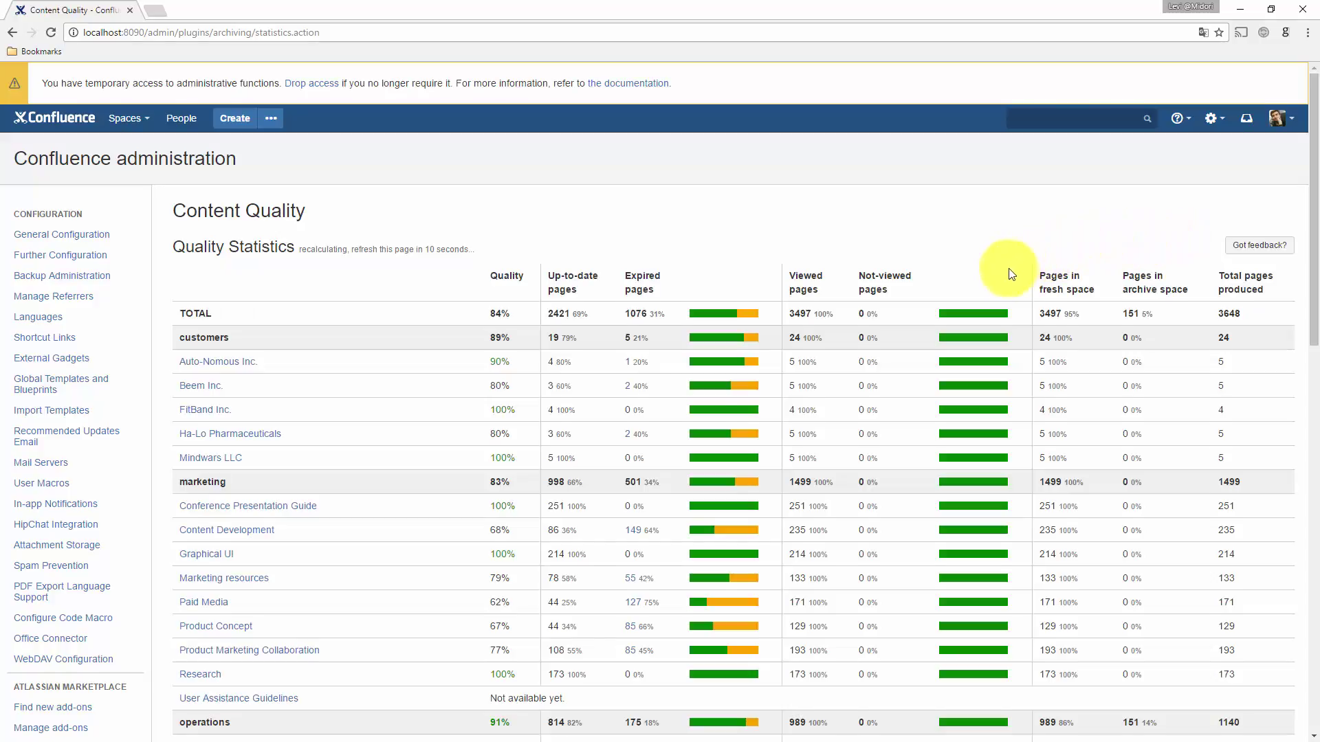
{"action": "scroll", "coordinate": [997, 275], "scroll_direction": "down", "scroll_amount": 3}
{"action": "scroll", "coordinate": [962, 297], "scroll_direction": "down", "scroll_amount": 3}
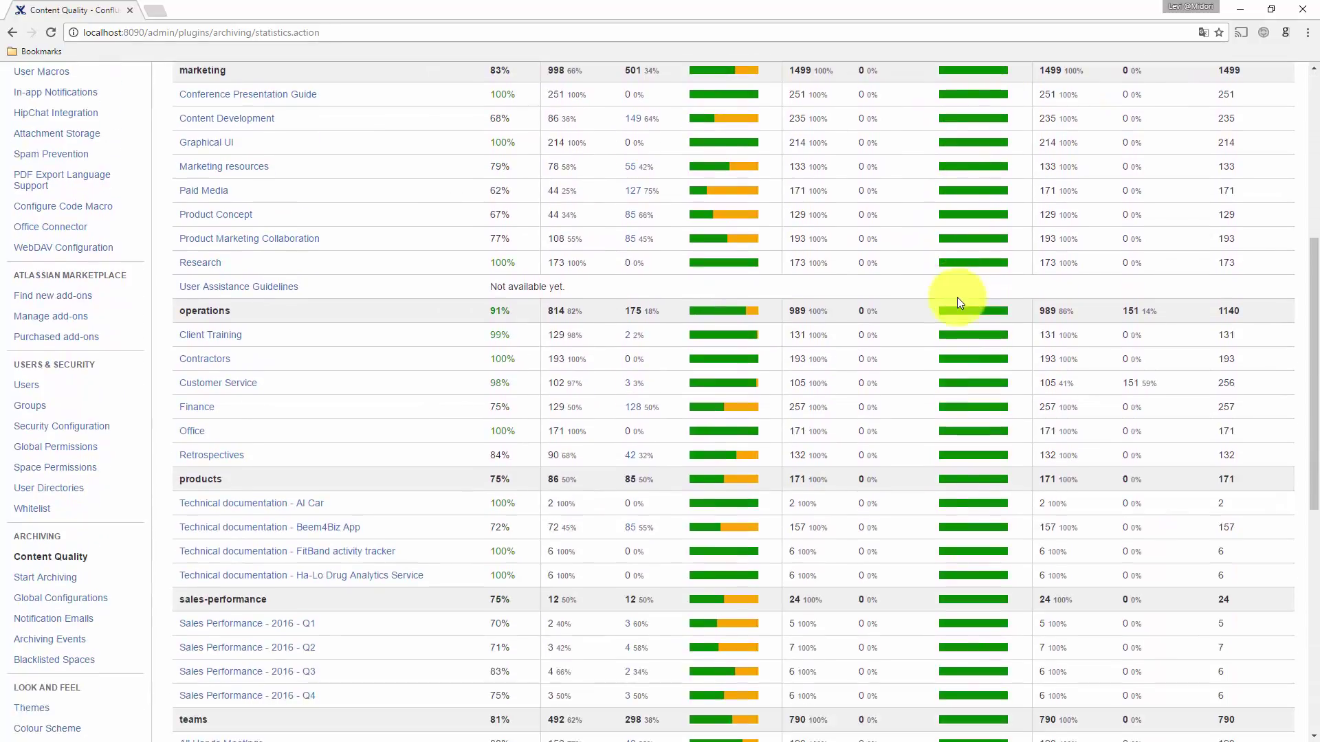
{"action": "scroll", "coordinate": [831, 344], "scroll_direction": "down", "scroll_amount": 3}
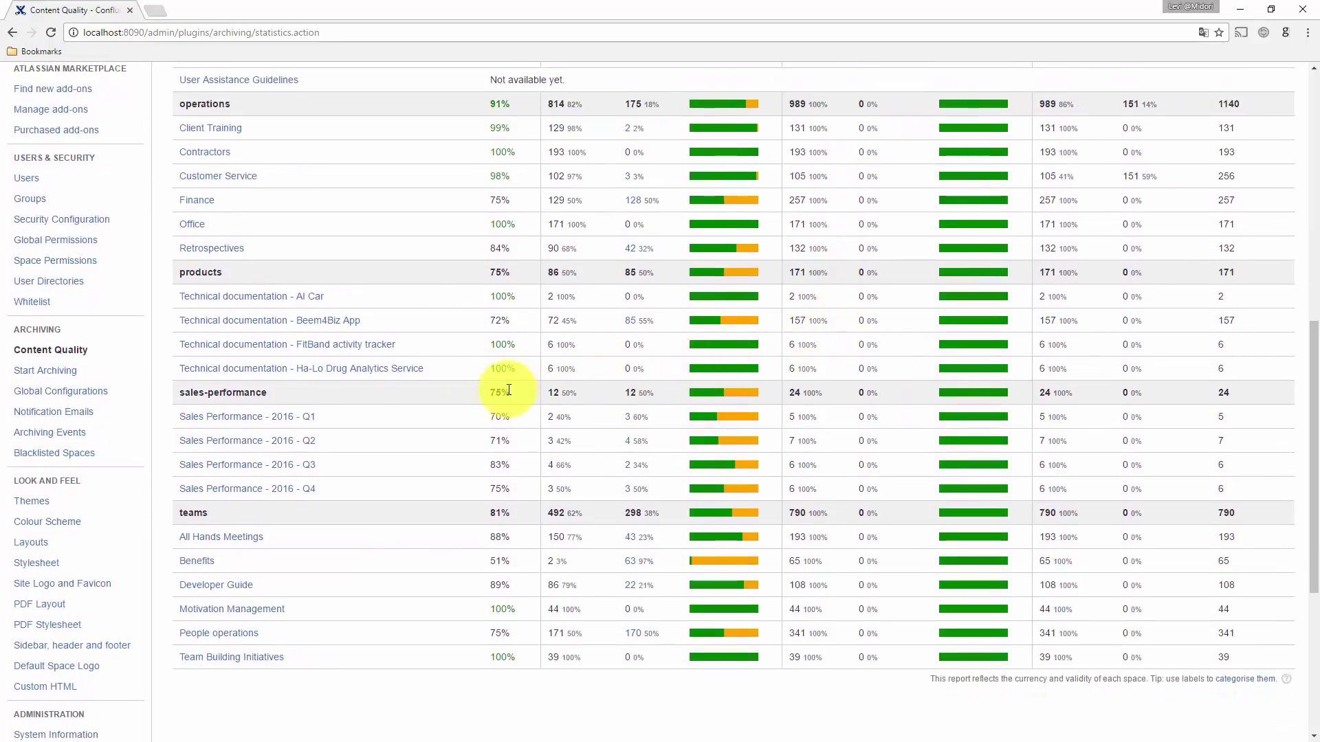
{"action": "scroll", "coordinate": [477, 404], "scroll_direction": "down", "scroll_amount": 2}
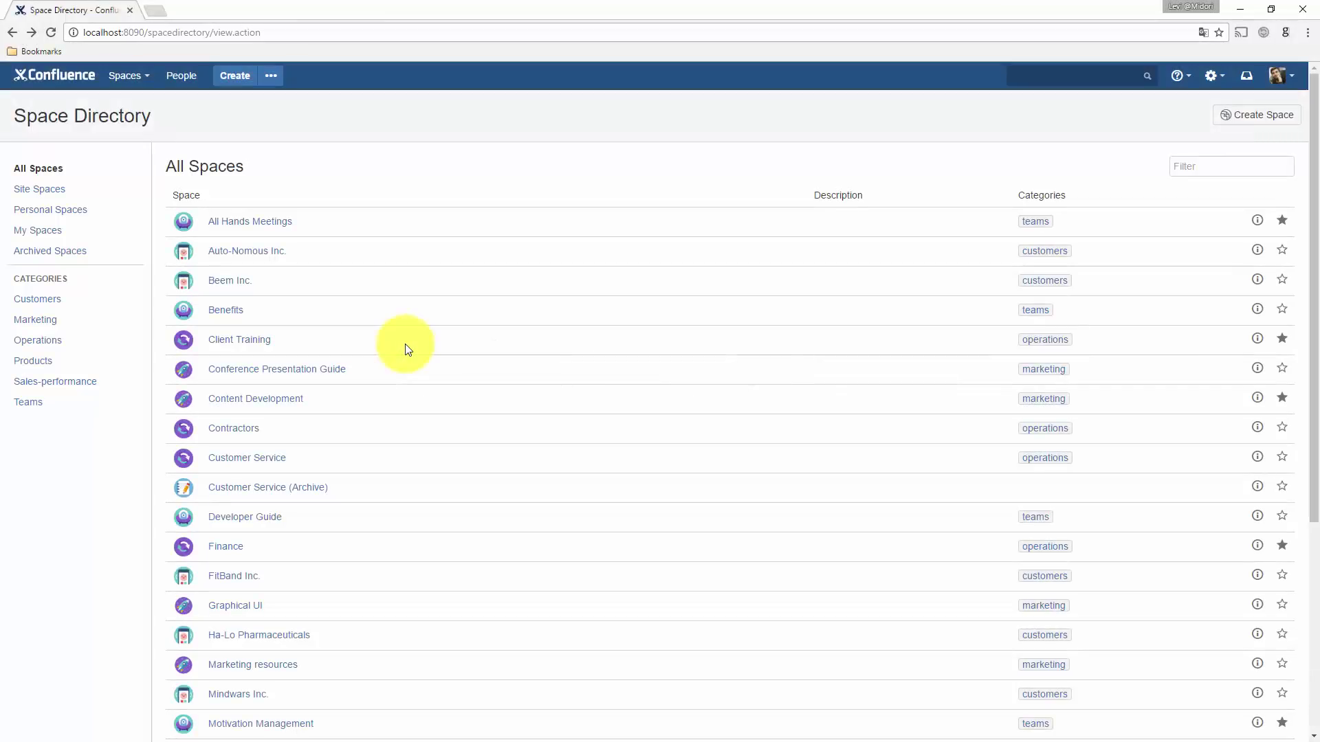
In the Customer Service space, check the content status of the home page, the Problem Management Role page and the ITIL page
{"action": "left_click", "coordinate": [255, 457]}
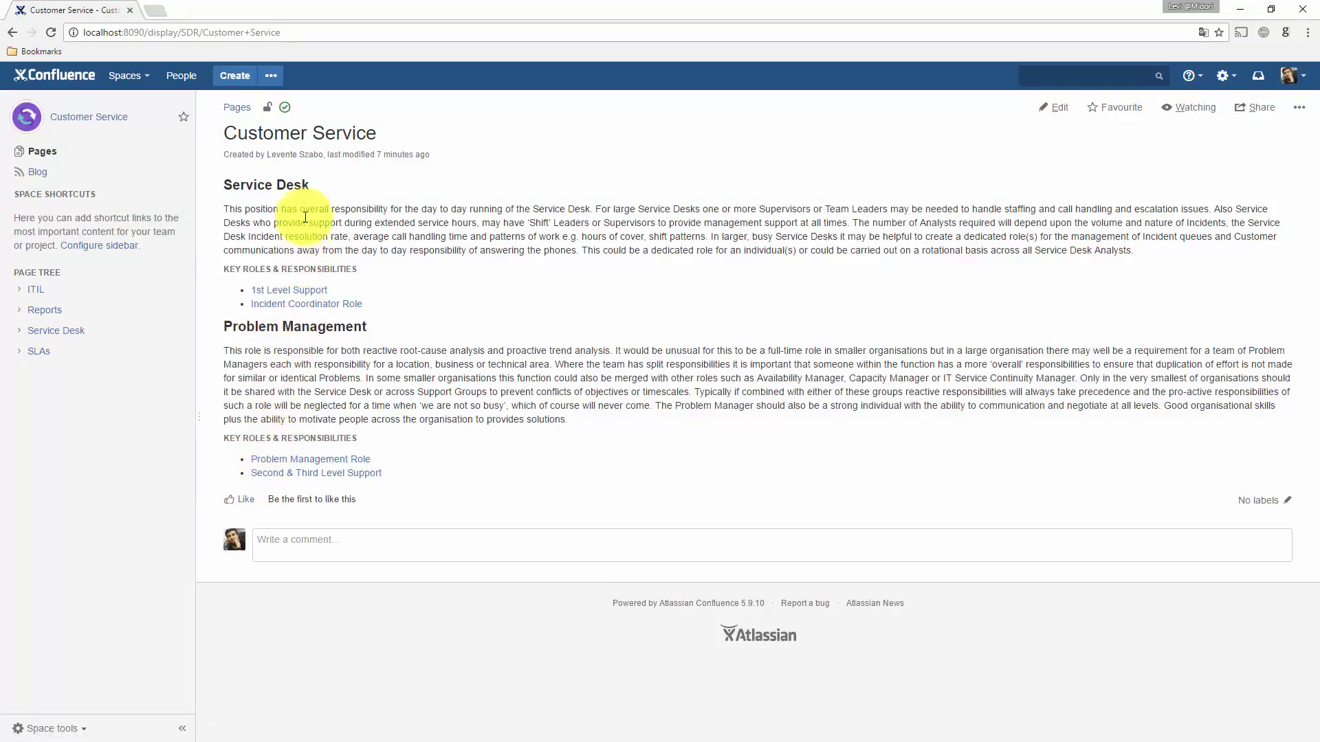
{"action": "mouse_move", "coordinate": [285, 112]}
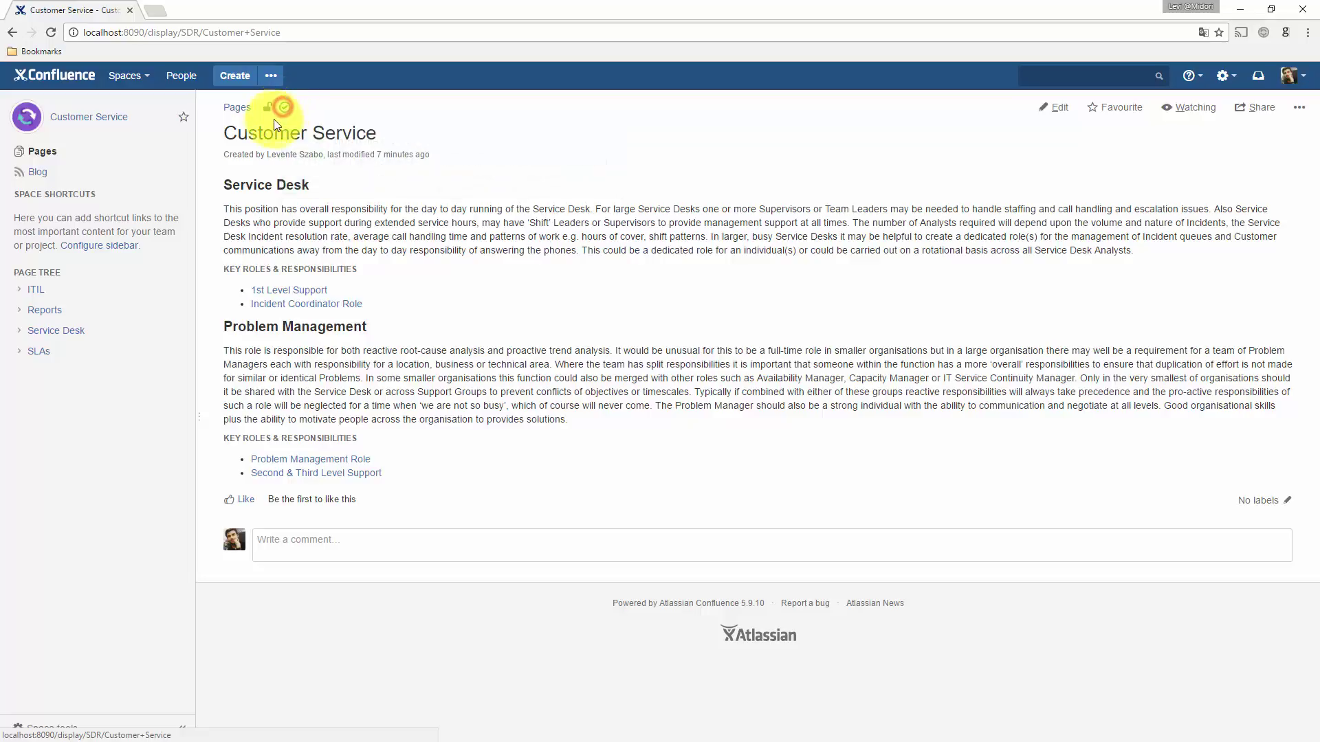
{"action": "left_click", "coordinate": [19, 332]}
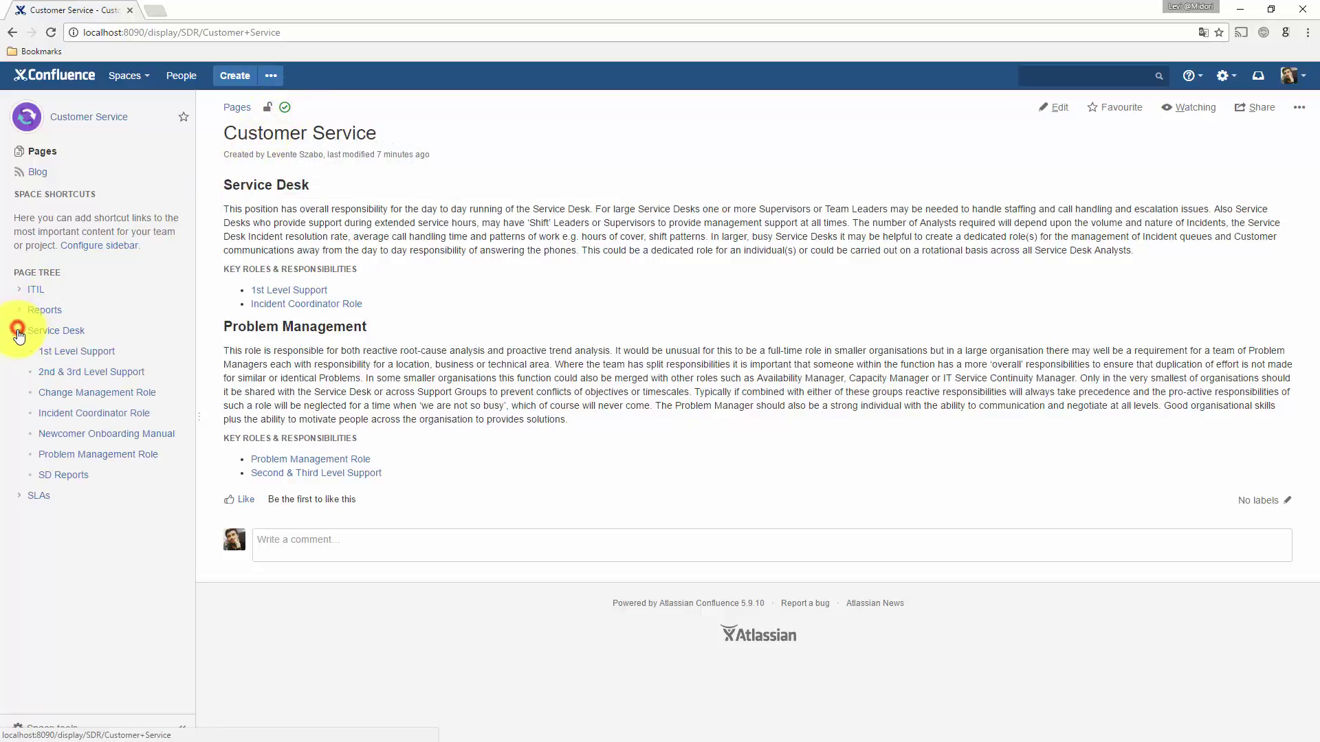
{"action": "left_click", "coordinate": [64, 458]}
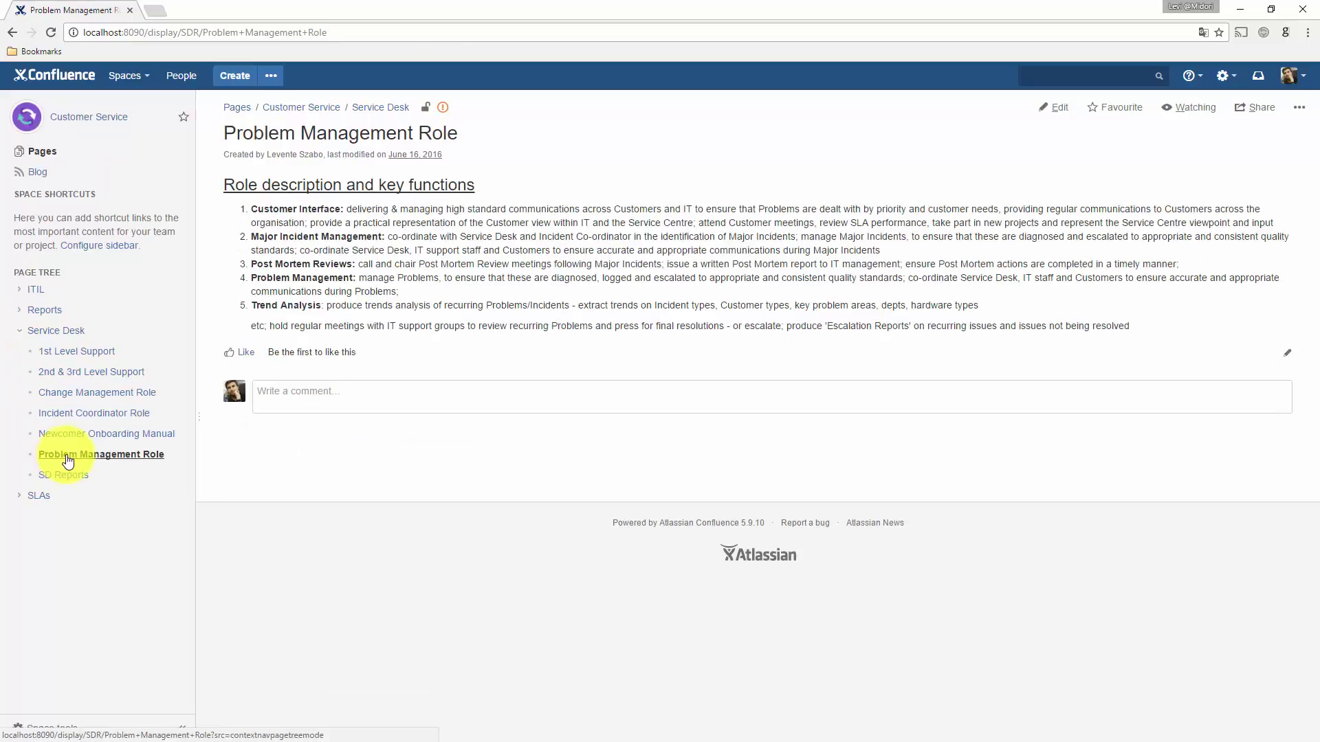
{"action": "left_click", "coordinate": [441, 109]}
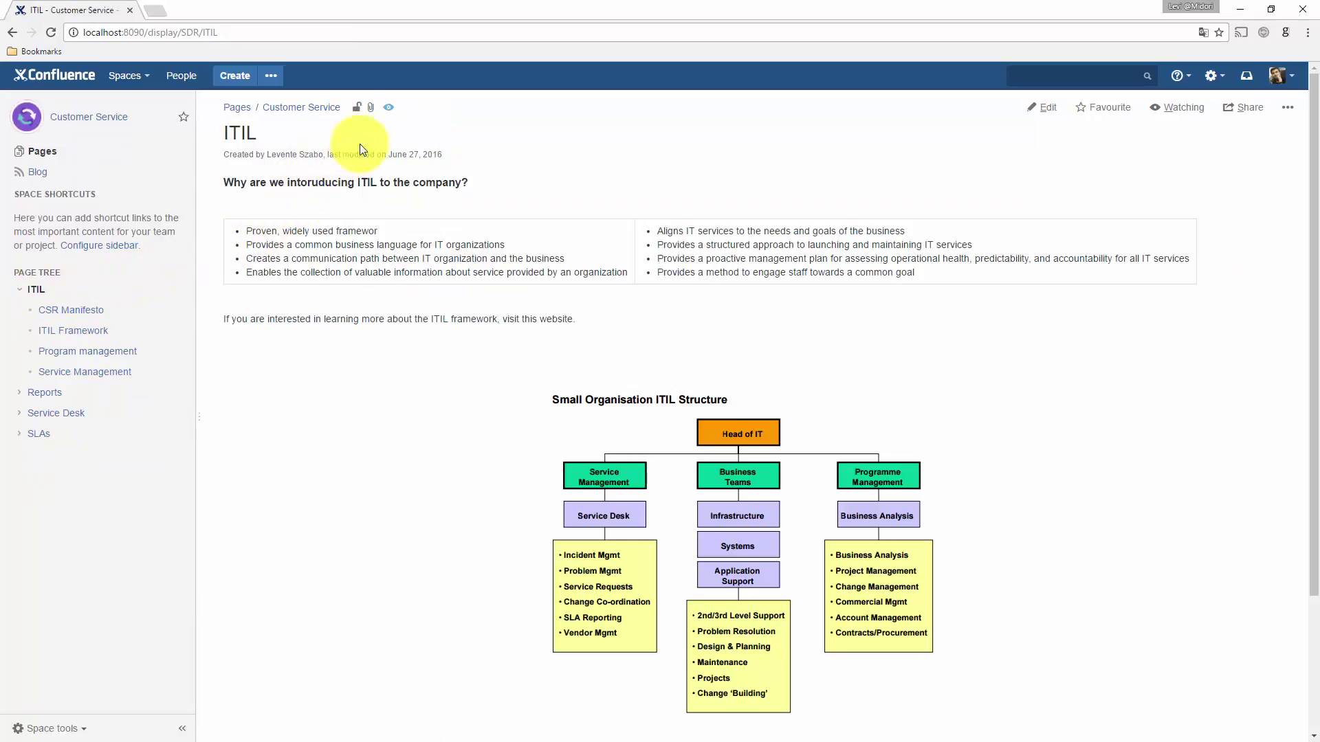
{"action": "left_click", "coordinate": [390, 109]}
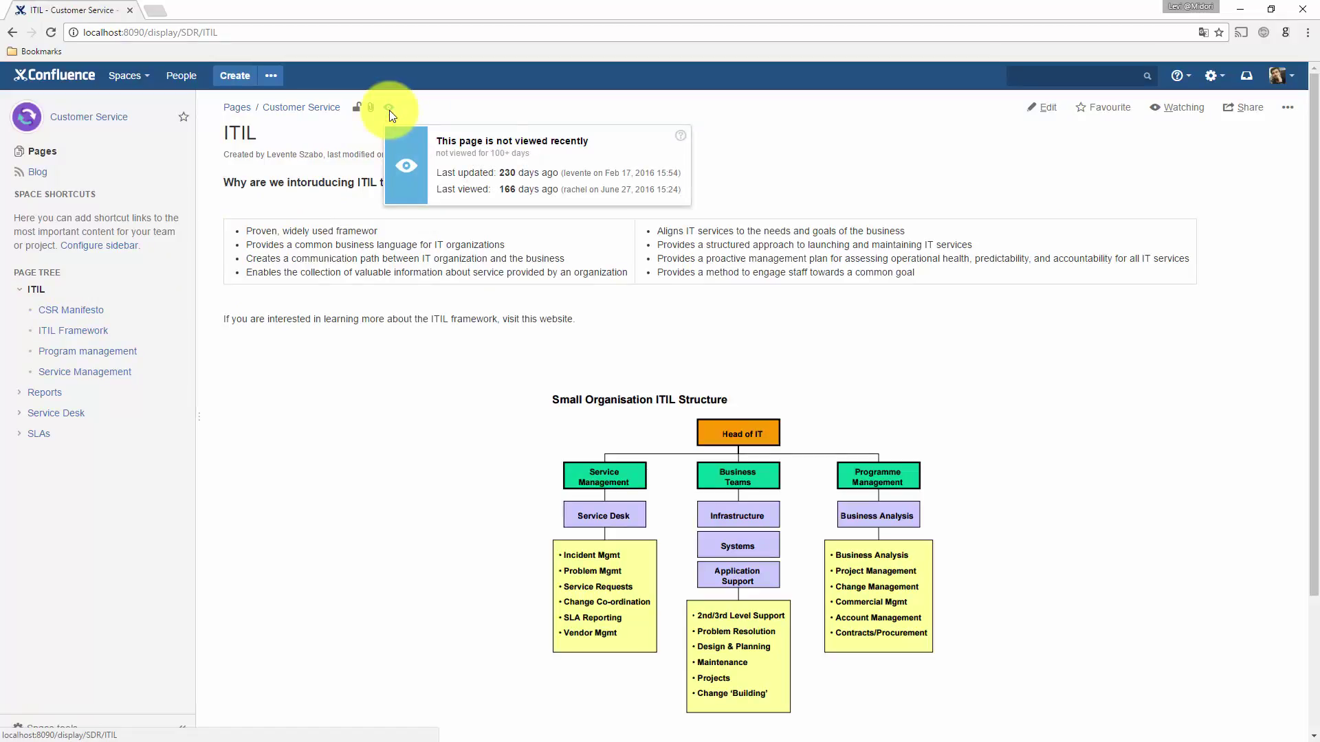
{"action": "left_click", "coordinate": [389, 110]}
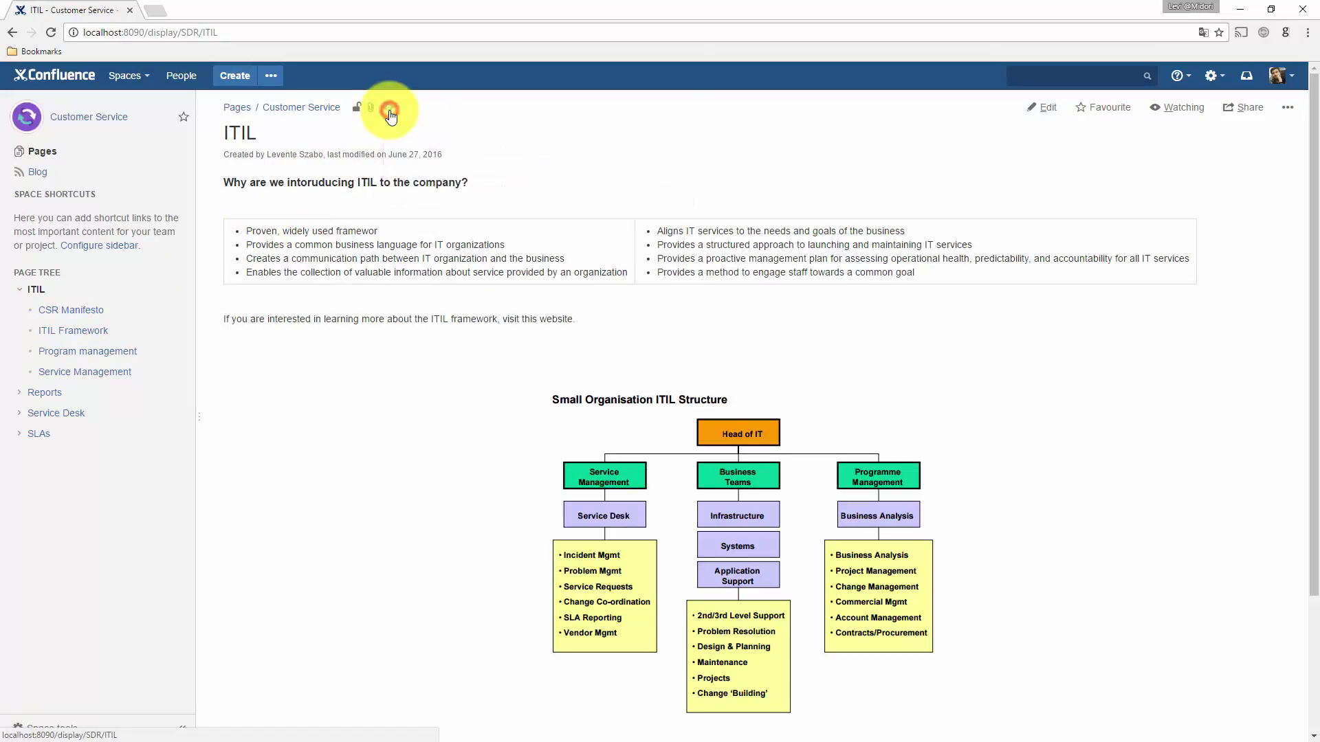
Link the words "ITIL framework, visit this website" on the ITIL page to the copied Overview%20to%20ITIL.pdf web address, save the page and check its content status
{"action": "left_click", "coordinate": [1042, 117]}
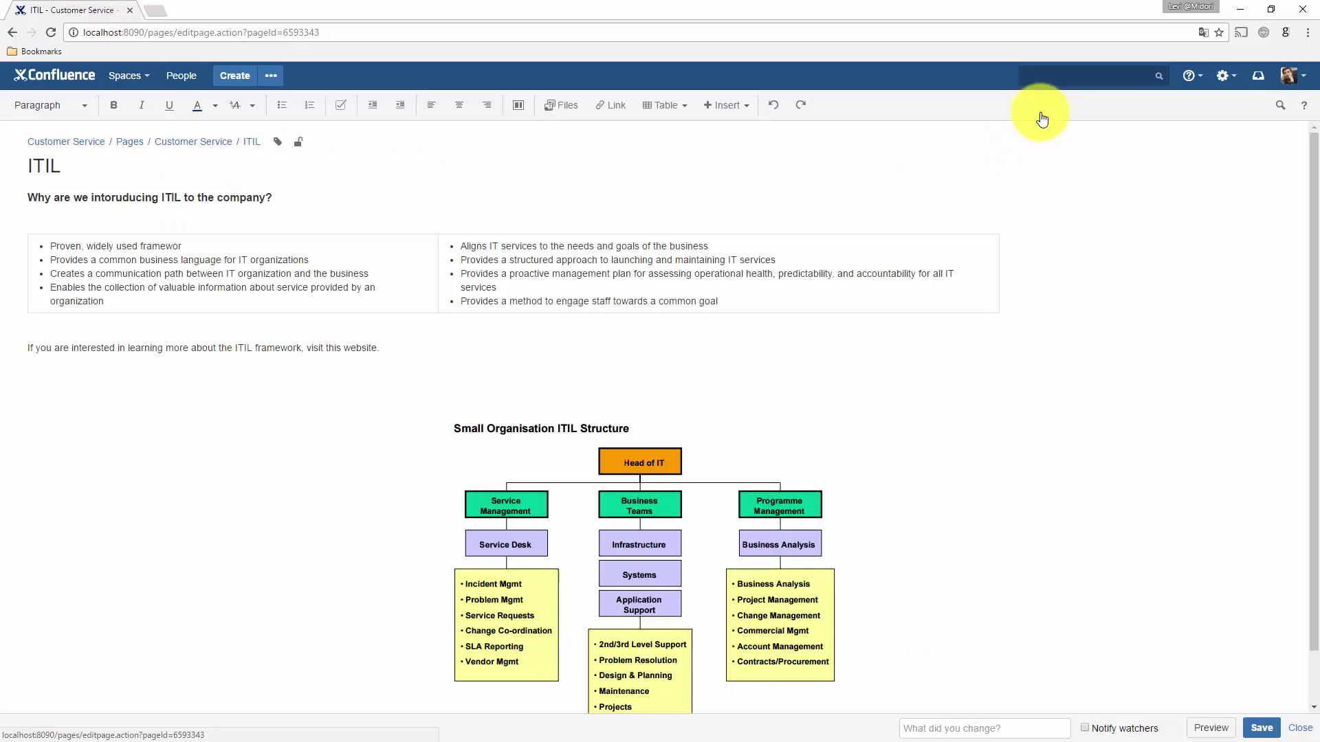
{"action": "left_click_drag", "start_coordinate": [233, 349], "coordinate": [378, 346]}
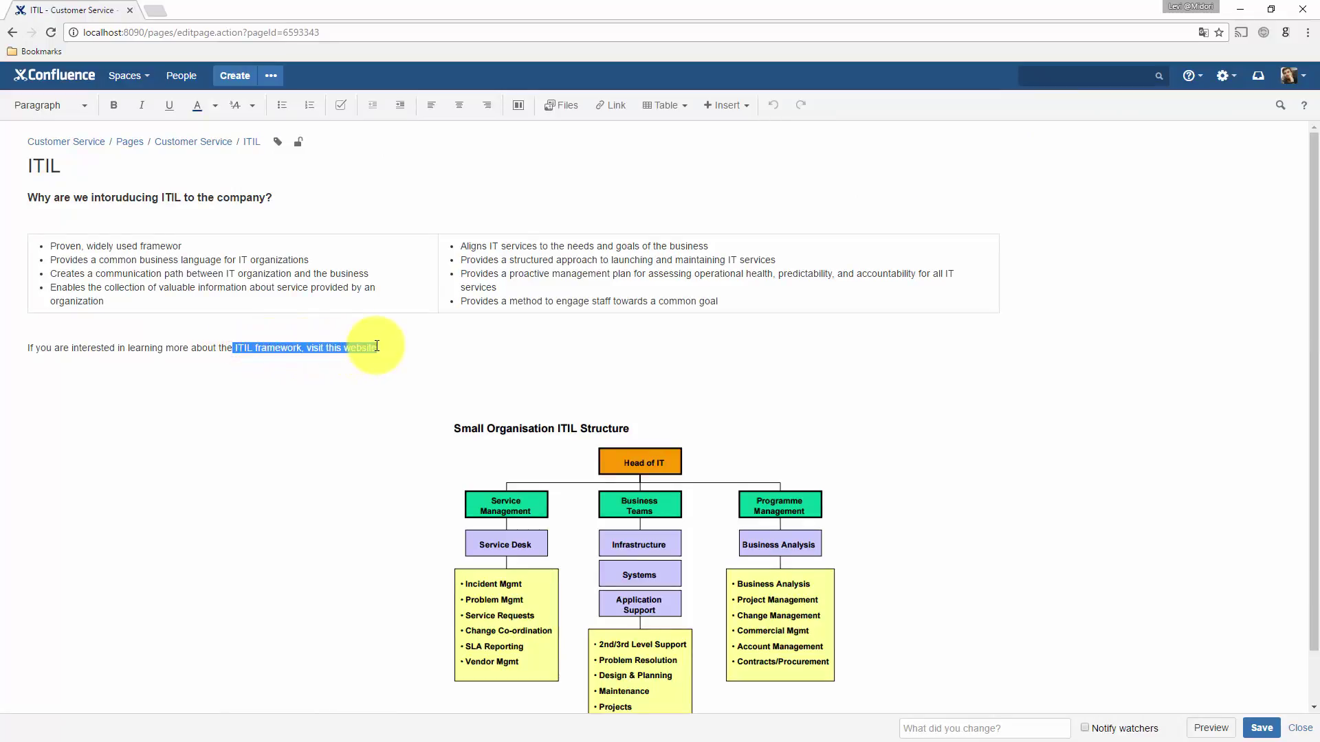
{"action": "left_click", "coordinate": [615, 107]}
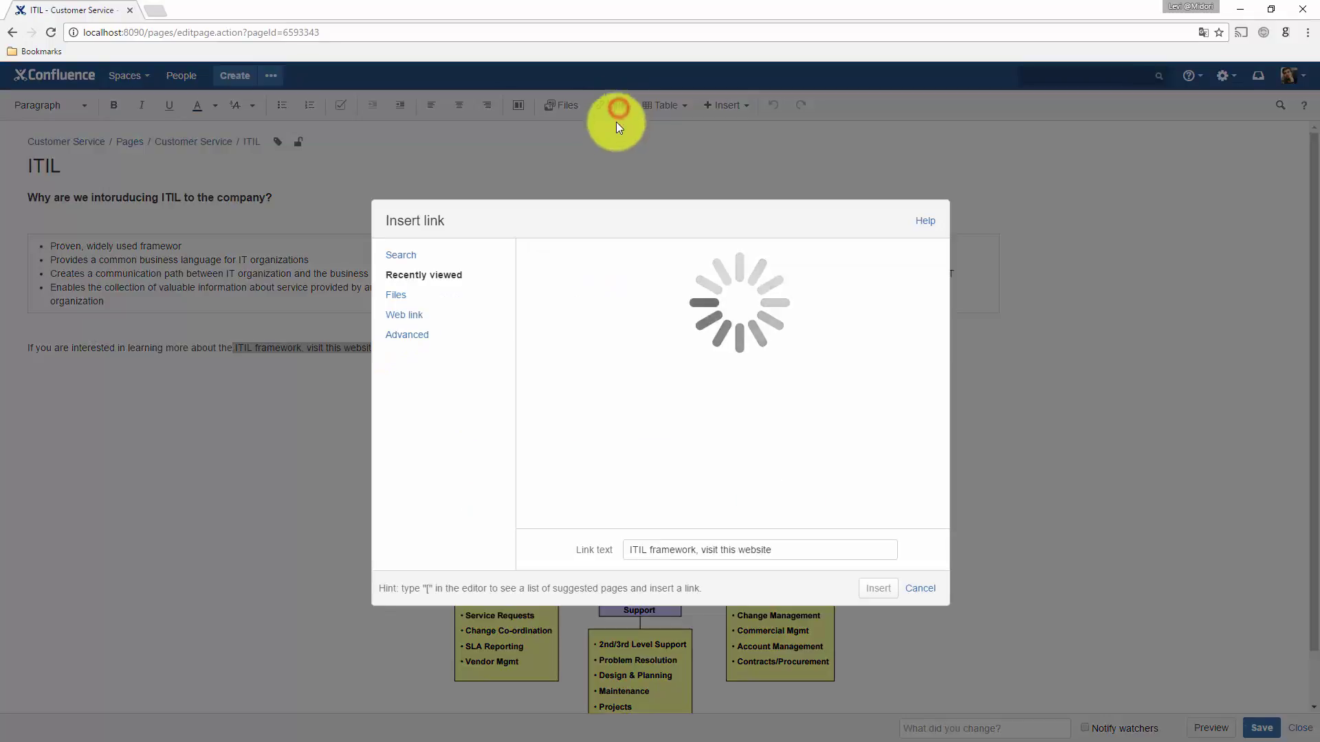
{"action": "left_click", "coordinate": [407, 315]}
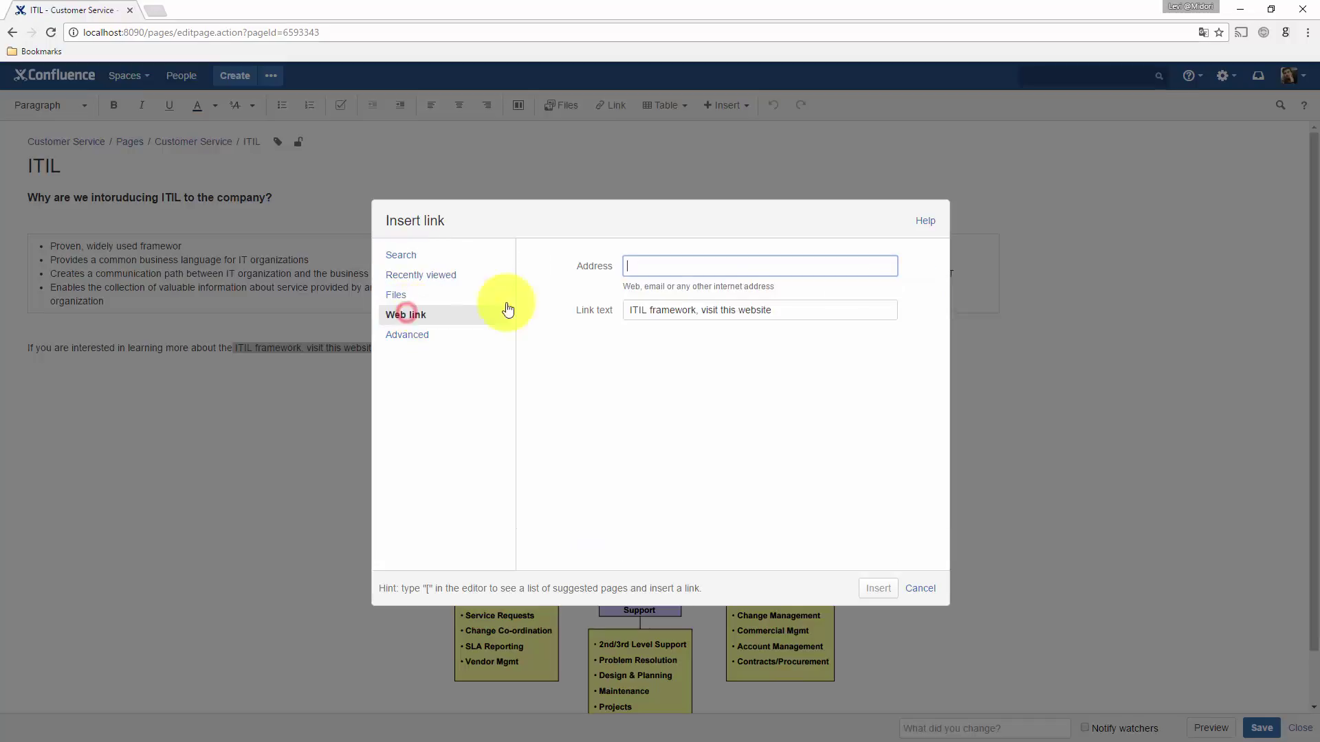
{"action": "key", "text": "ctrl+v"}
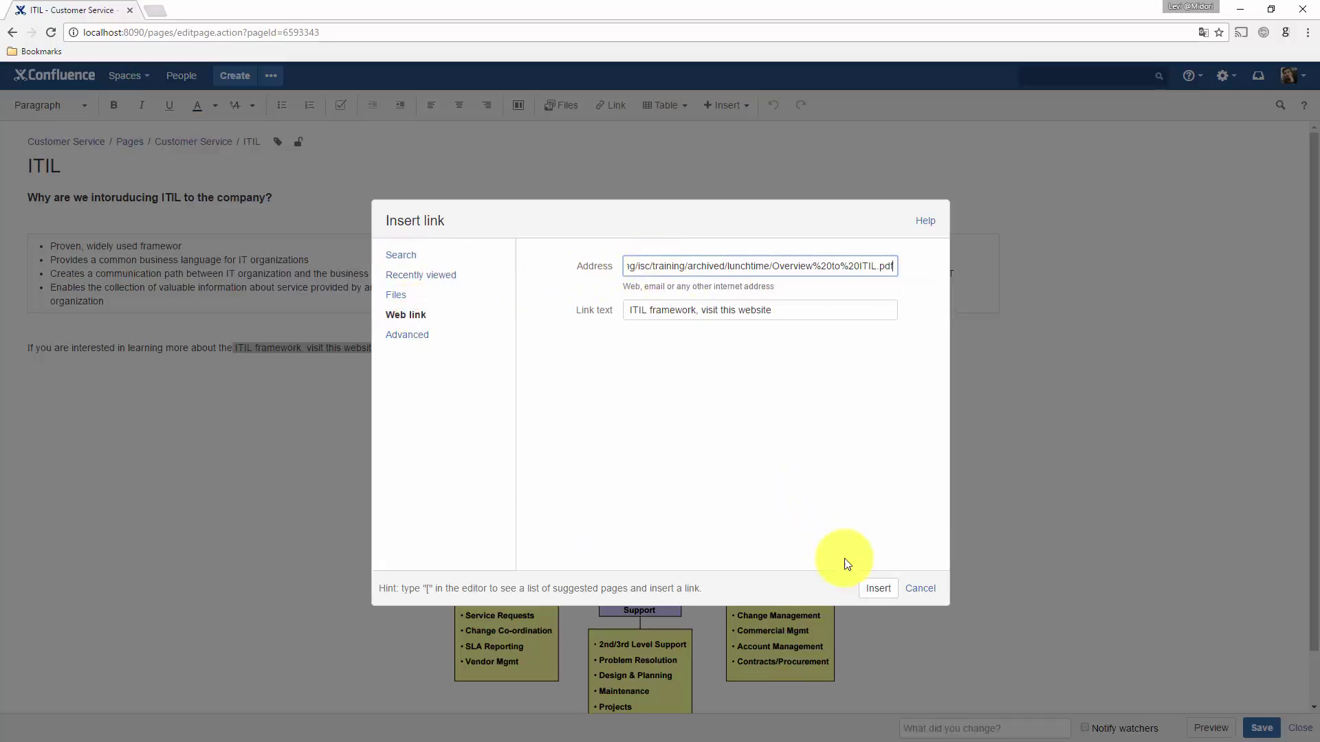
{"action": "left_click", "coordinate": [870, 589]}
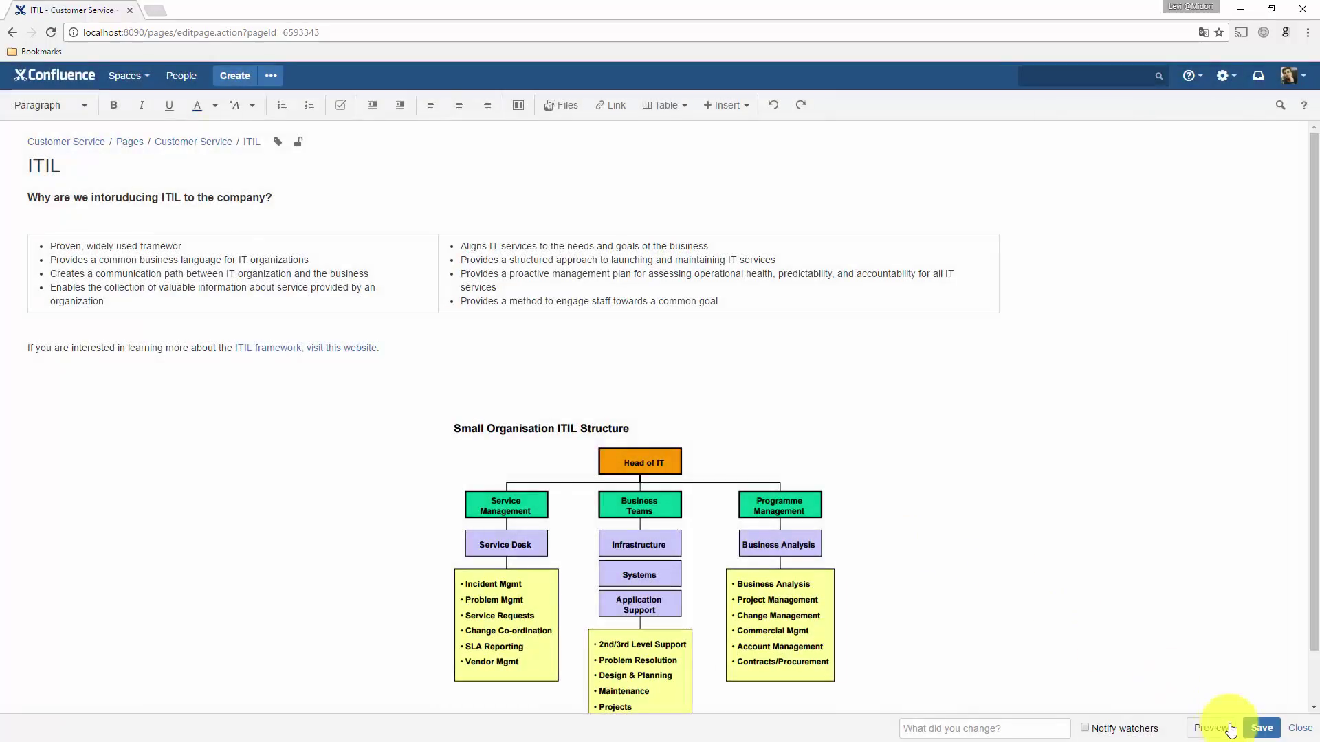
{"action": "left_click", "coordinate": [1260, 736]}
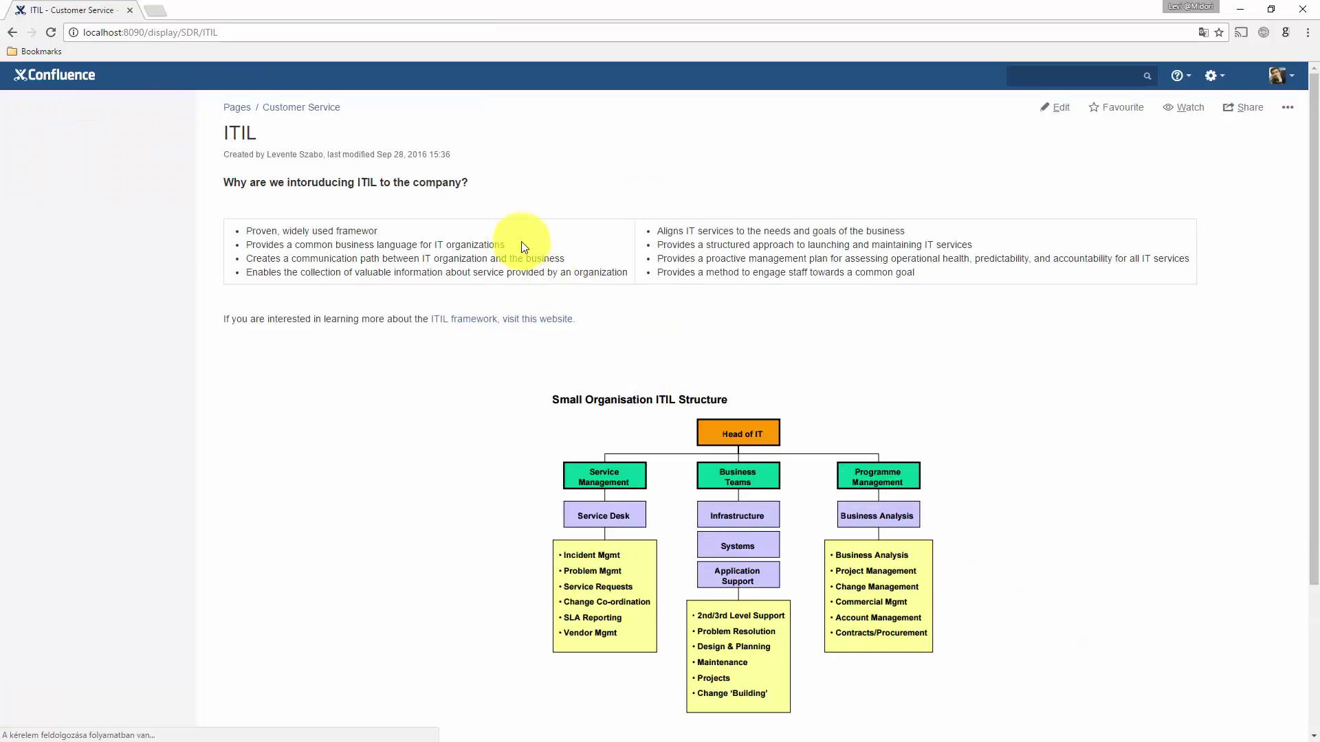
{"action": "left_click", "coordinate": [388, 108]}
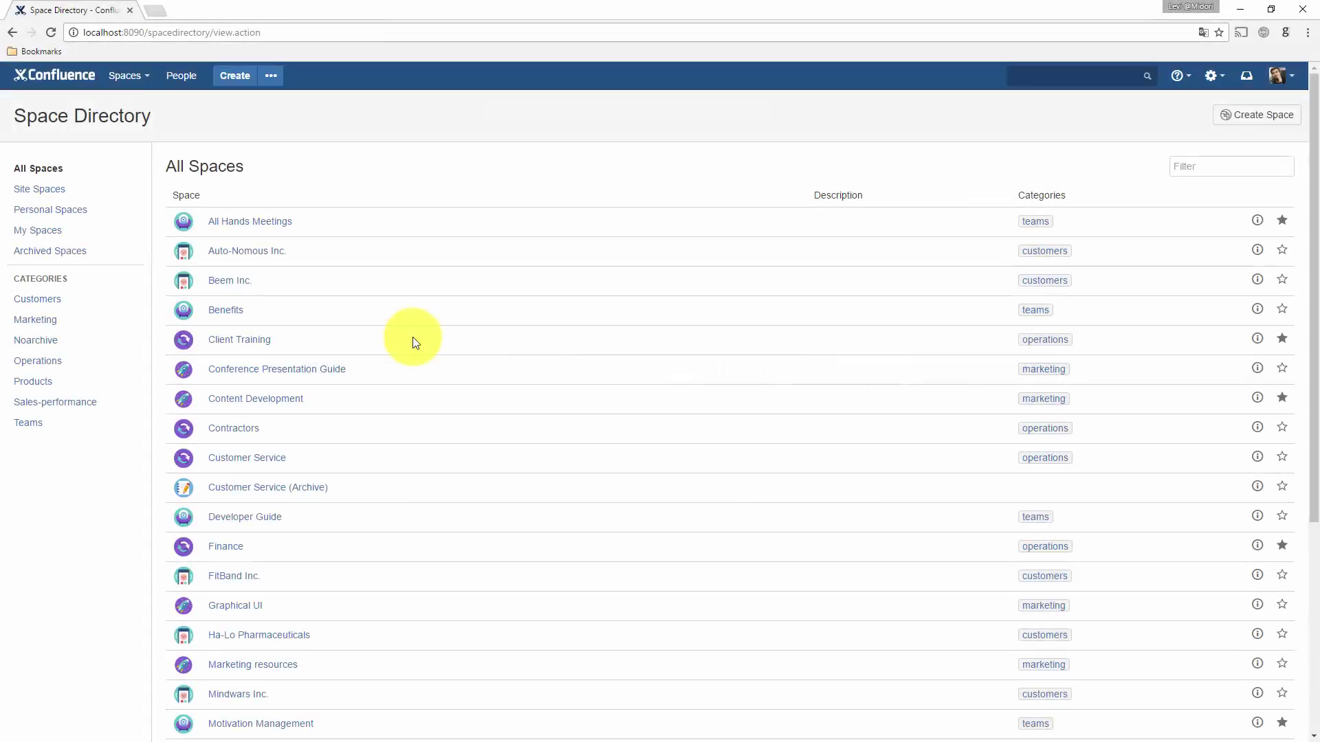
Examine the page status overview of the Customer Service space, including the pages under ITIL, Reports and SLAs
{"action": "left_click", "coordinate": [264, 464]}
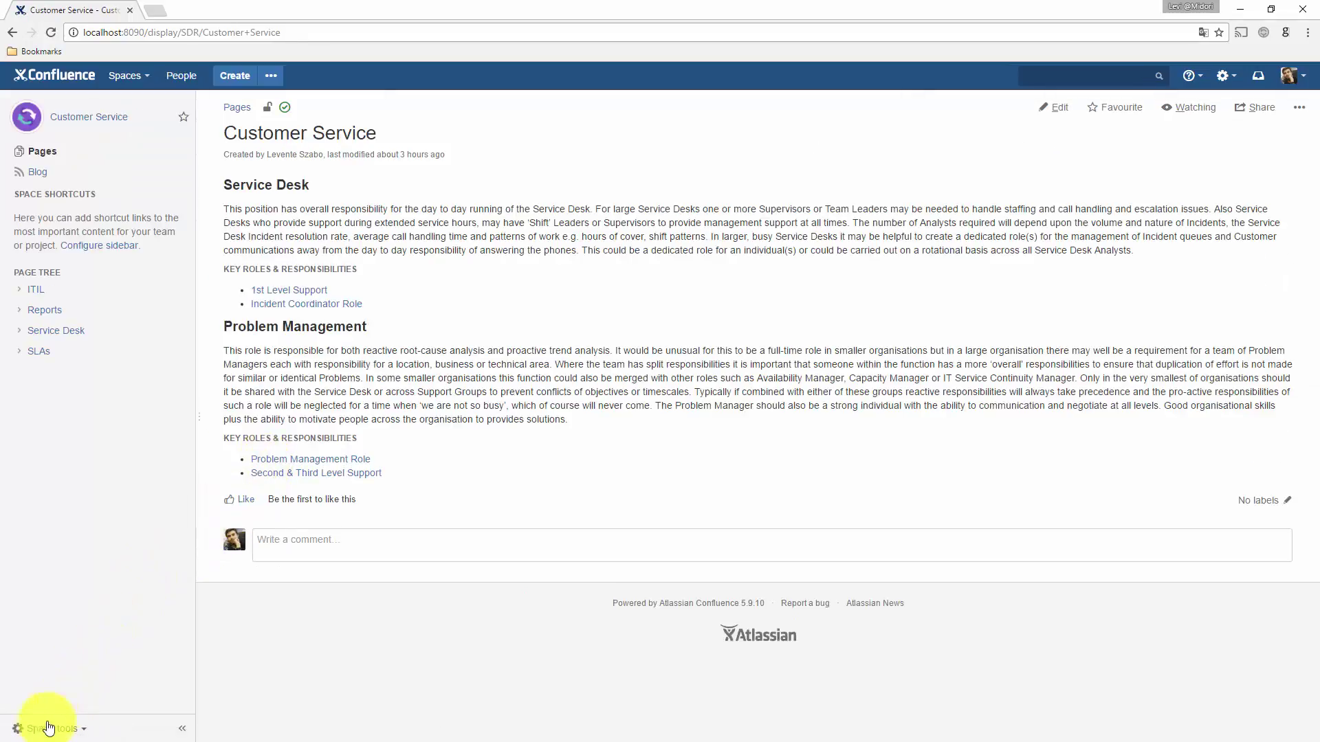
{"action": "left_click", "coordinate": [48, 728]}
{"action": "left_click", "coordinate": [55, 619]}
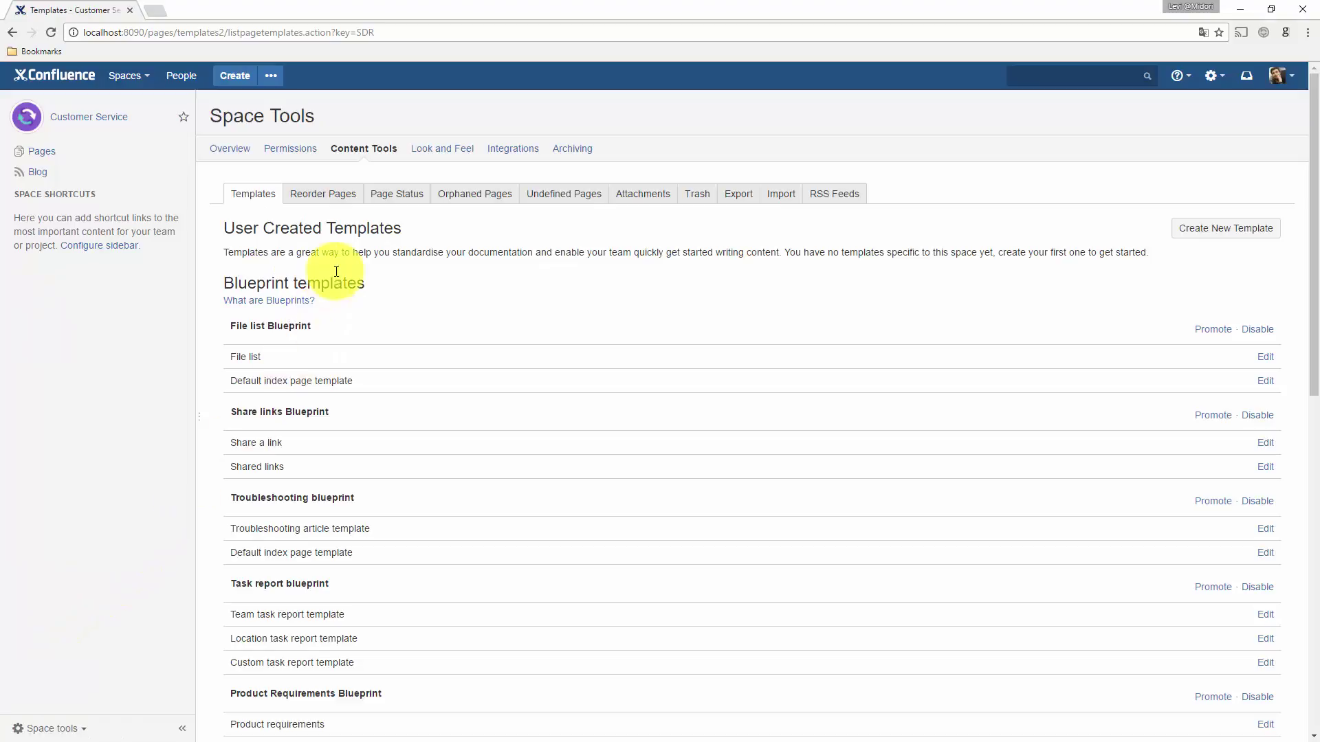
{"action": "left_click", "coordinate": [385, 192]}
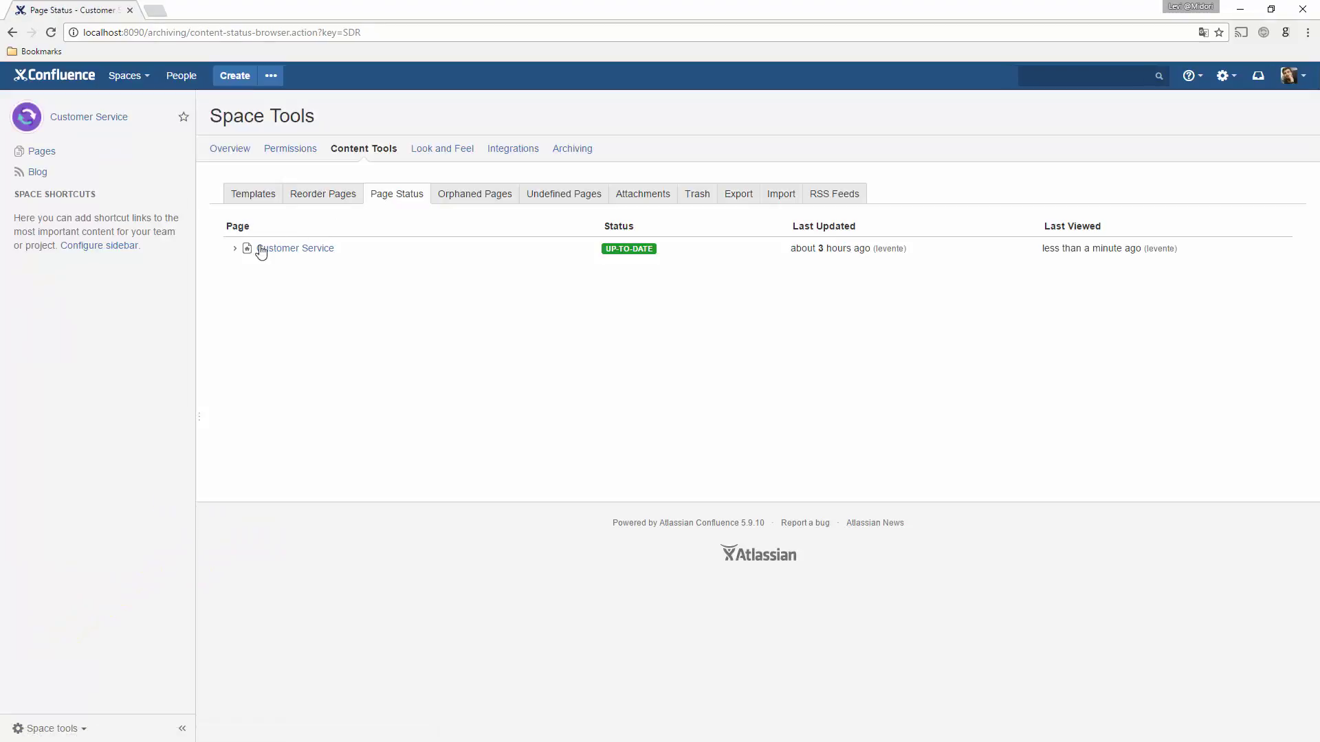
{"action": "left_click", "coordinate": [238, 249]}
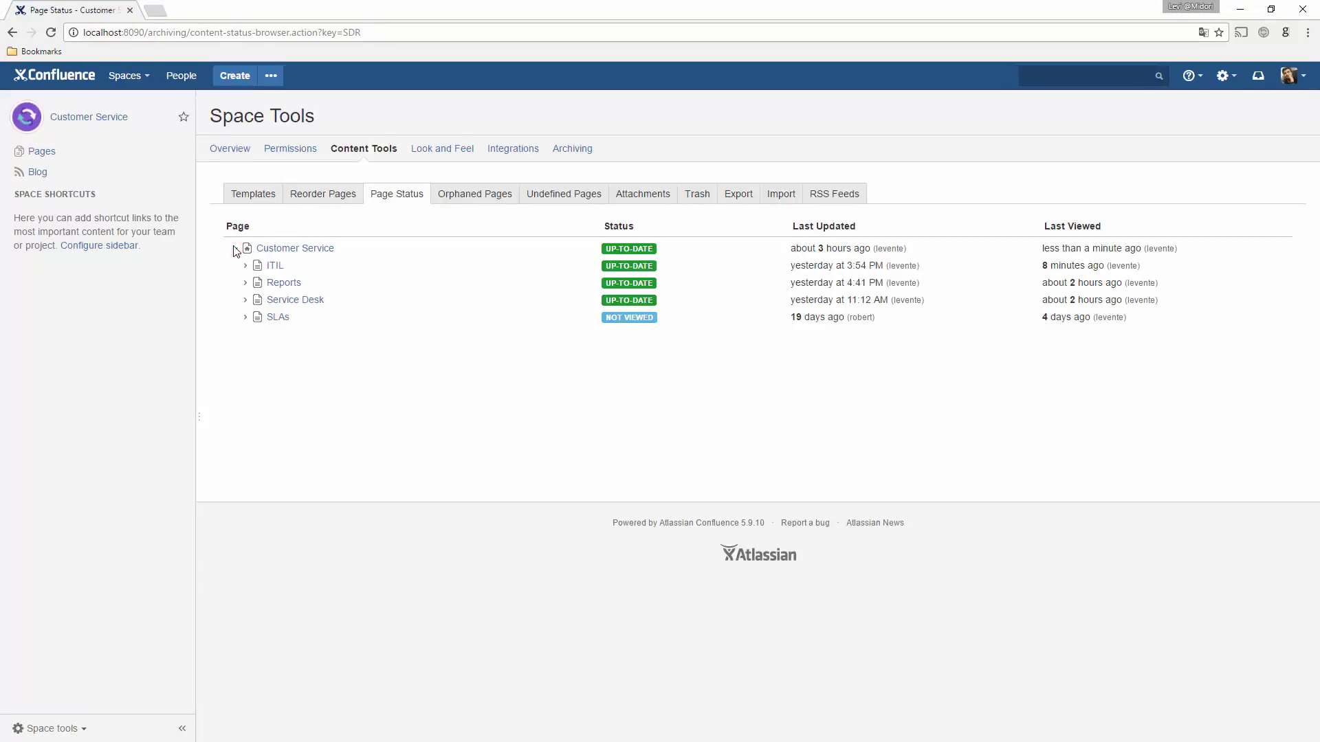
{"action": "left_click", "coordinate": [244, 266]}
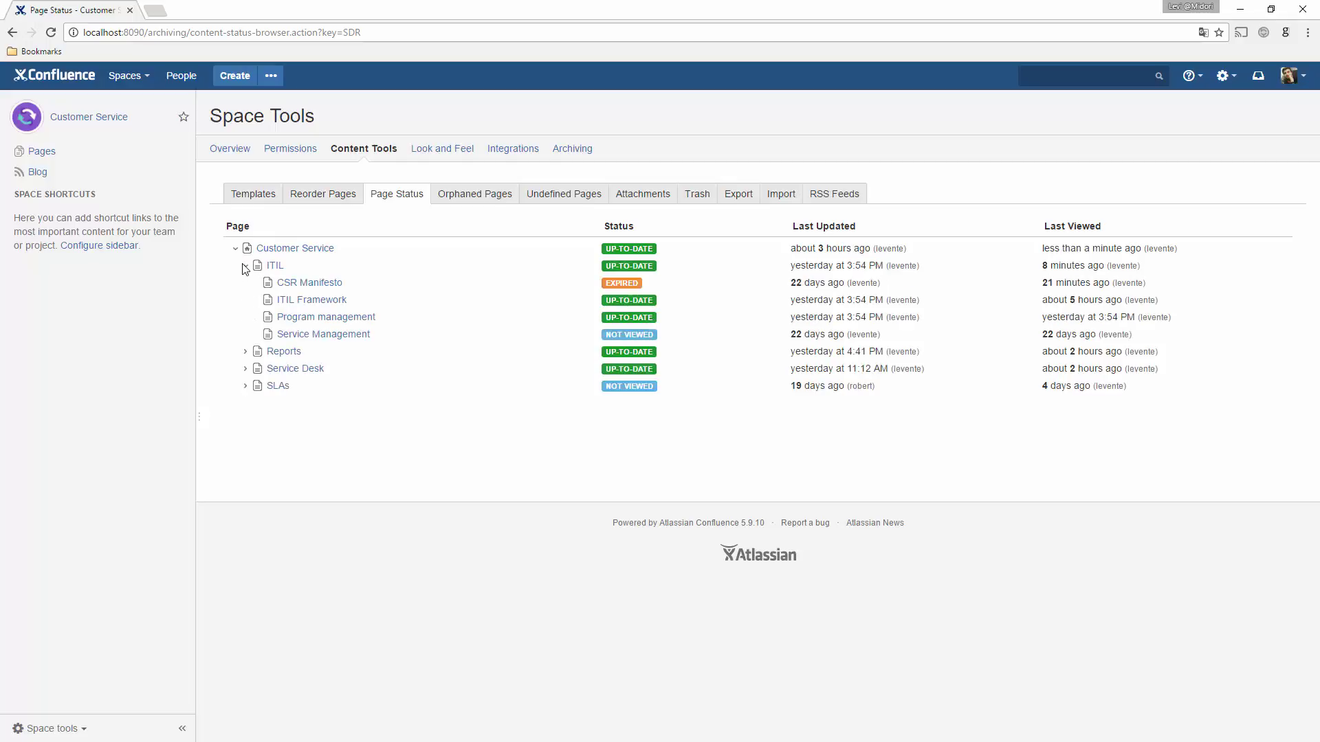
{"action": "left_click", "coordinate": [246, 351]}
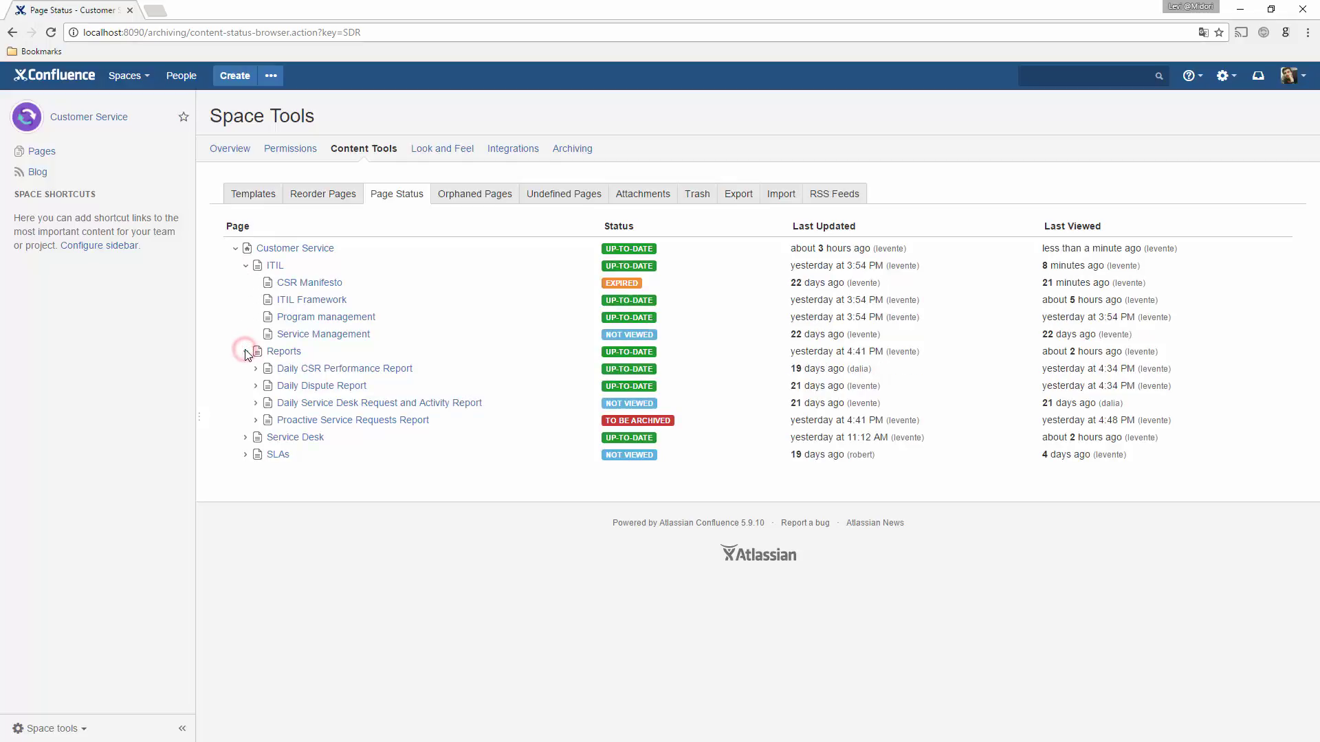
{"action": "left_click", "coordinate": [245, 455]}
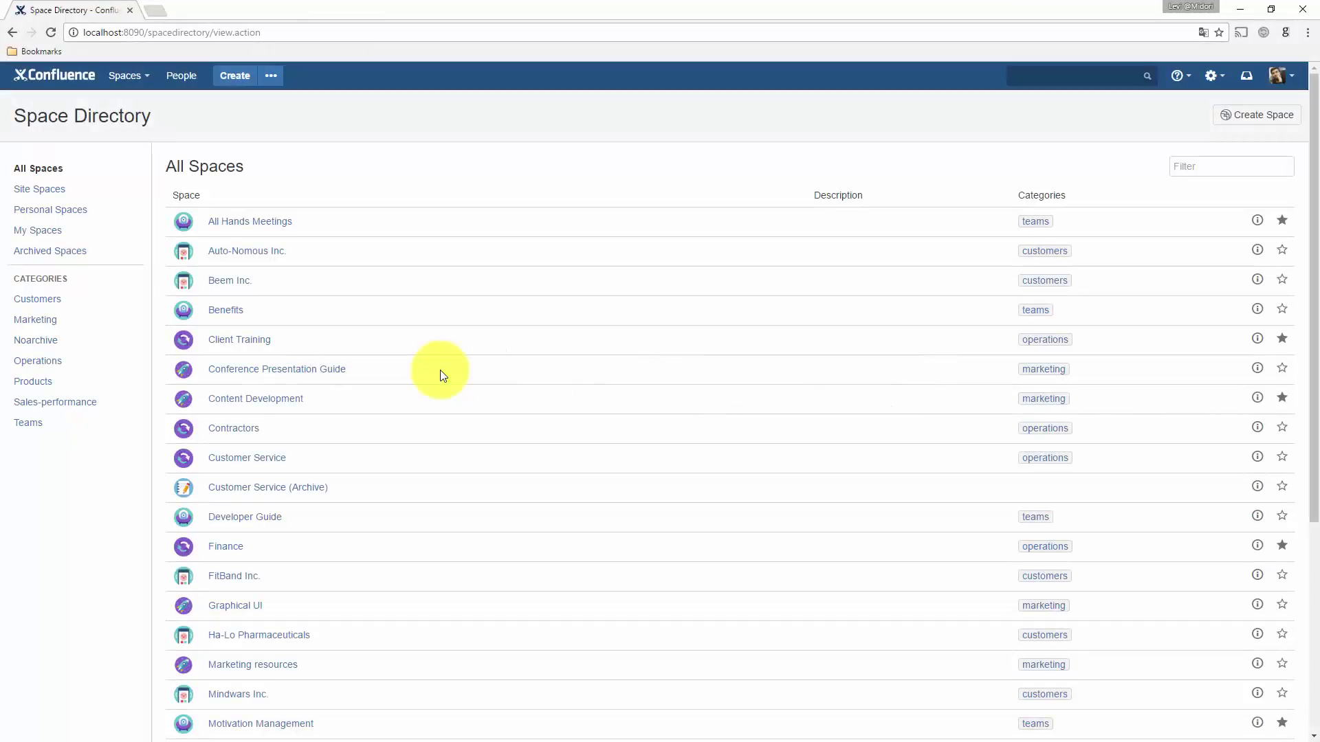
Add the label expire-16/09/24 to the ITIL page in the Customer Service space
{"action": "left_click", "coordinate": [271, 458]}
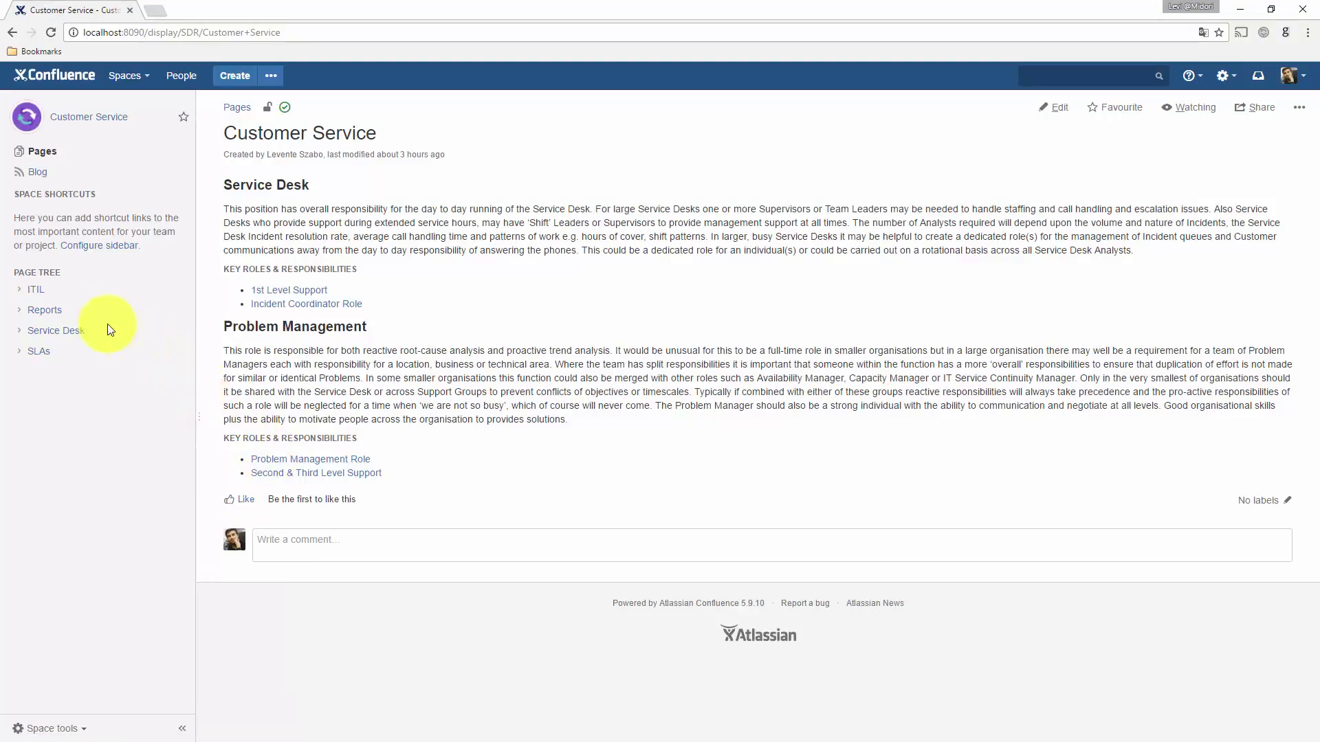
{"action": "left_click", "coordinate": [37, 289]}
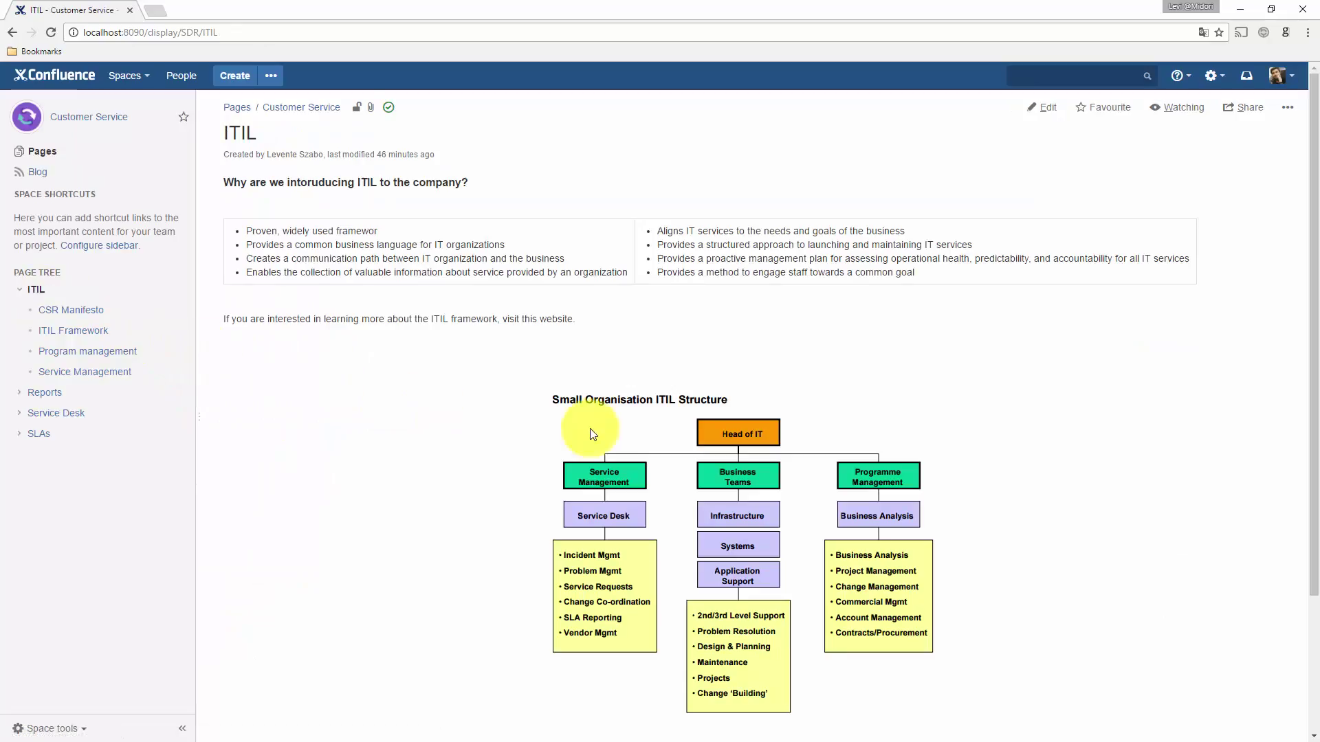
{"action": "scroll", "coordinate": [1238, 550], "scroll_direction": "down", "scroll_amount": 3}
{"action": "left_click", "coordinate": [1272, 591]}
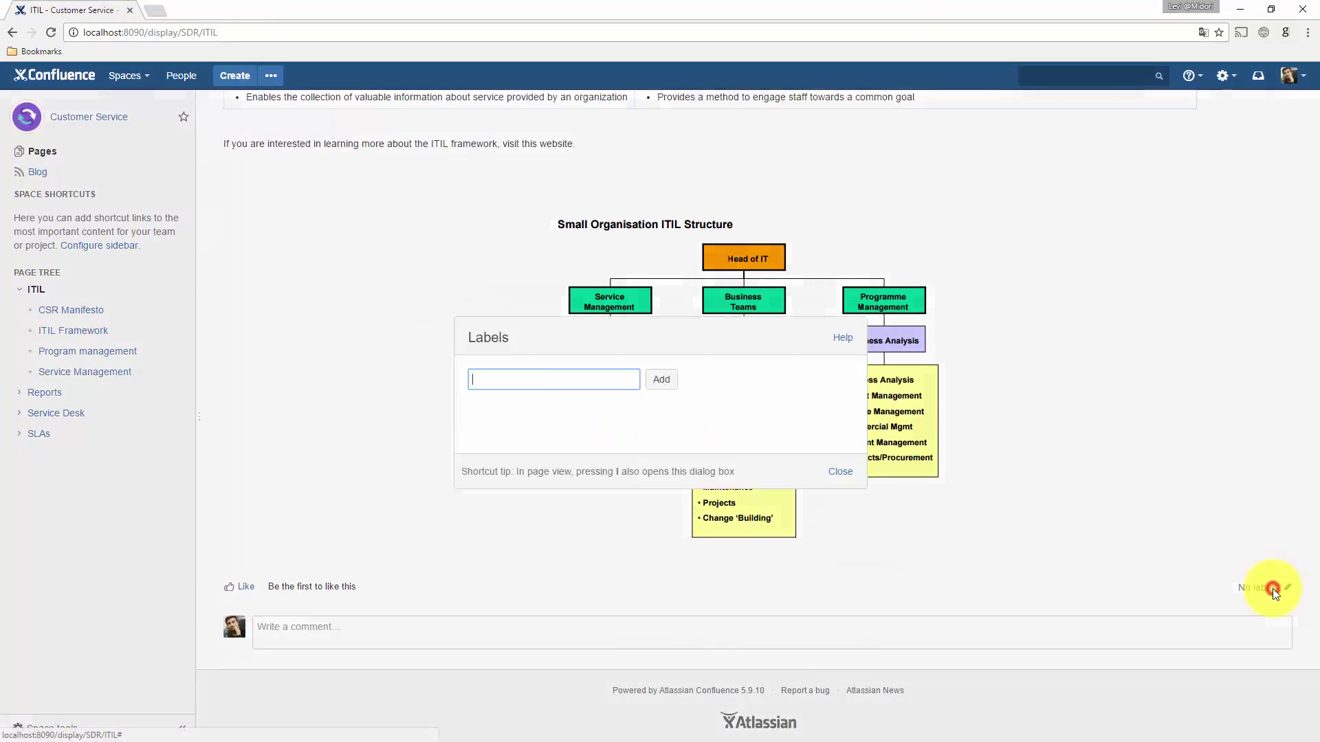
{"action": "type", "text": "exp"}
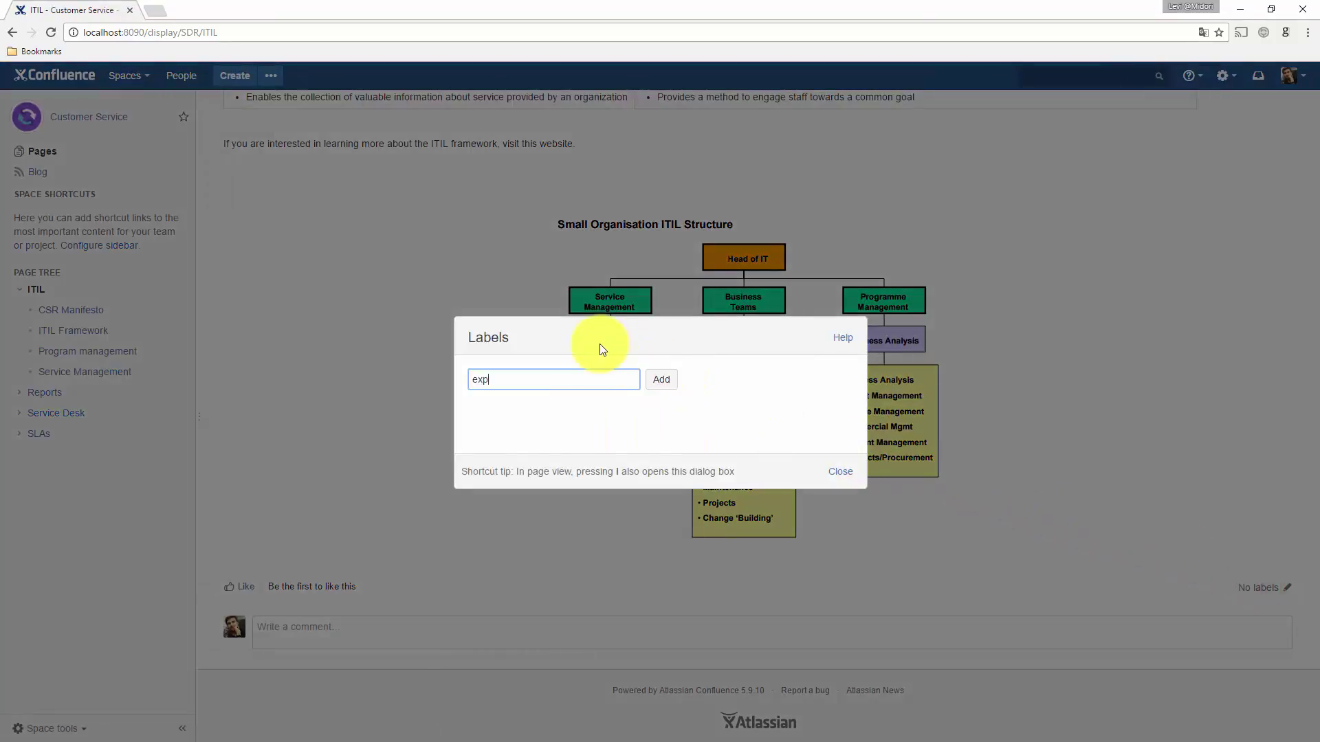
{"action": "type", "text": "ire-16/09/24"}
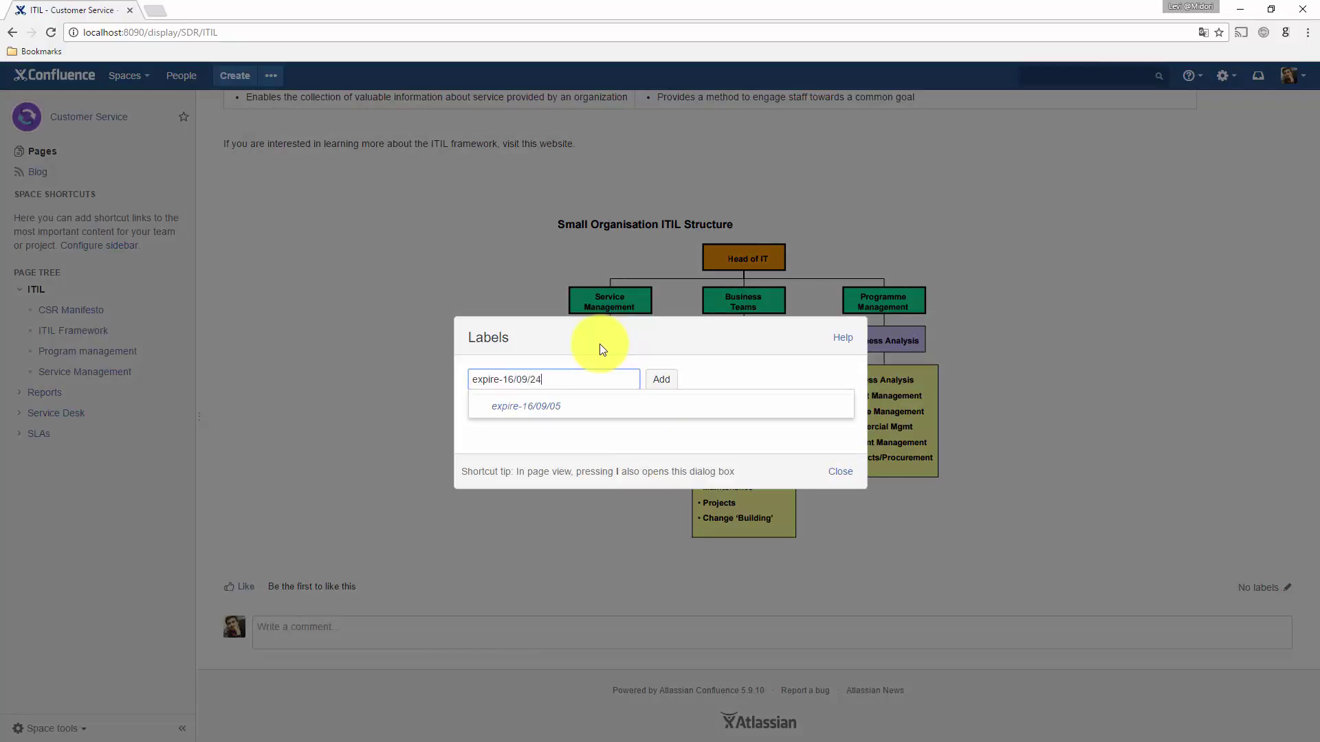
{"action": "left_click", "coordinate": [664, 380]}
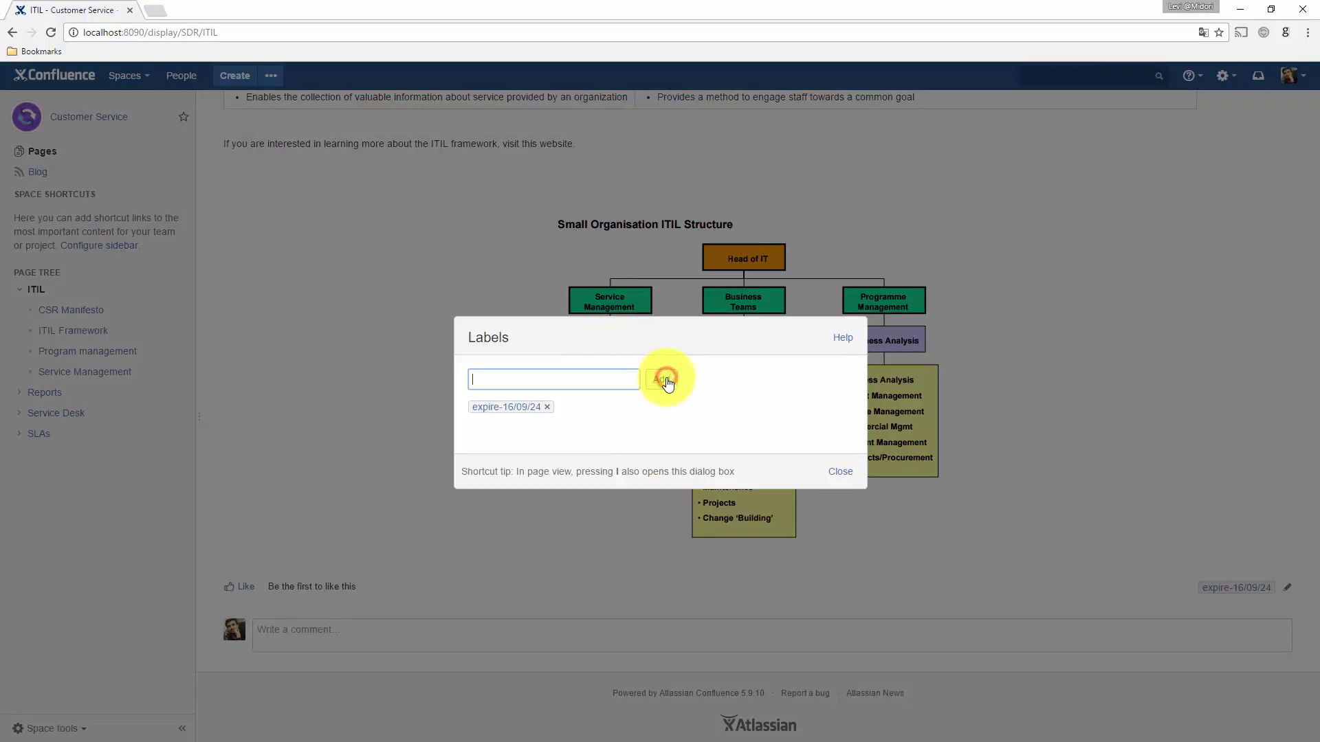
{"action": "left_click", "coordinate": [838, 473]}
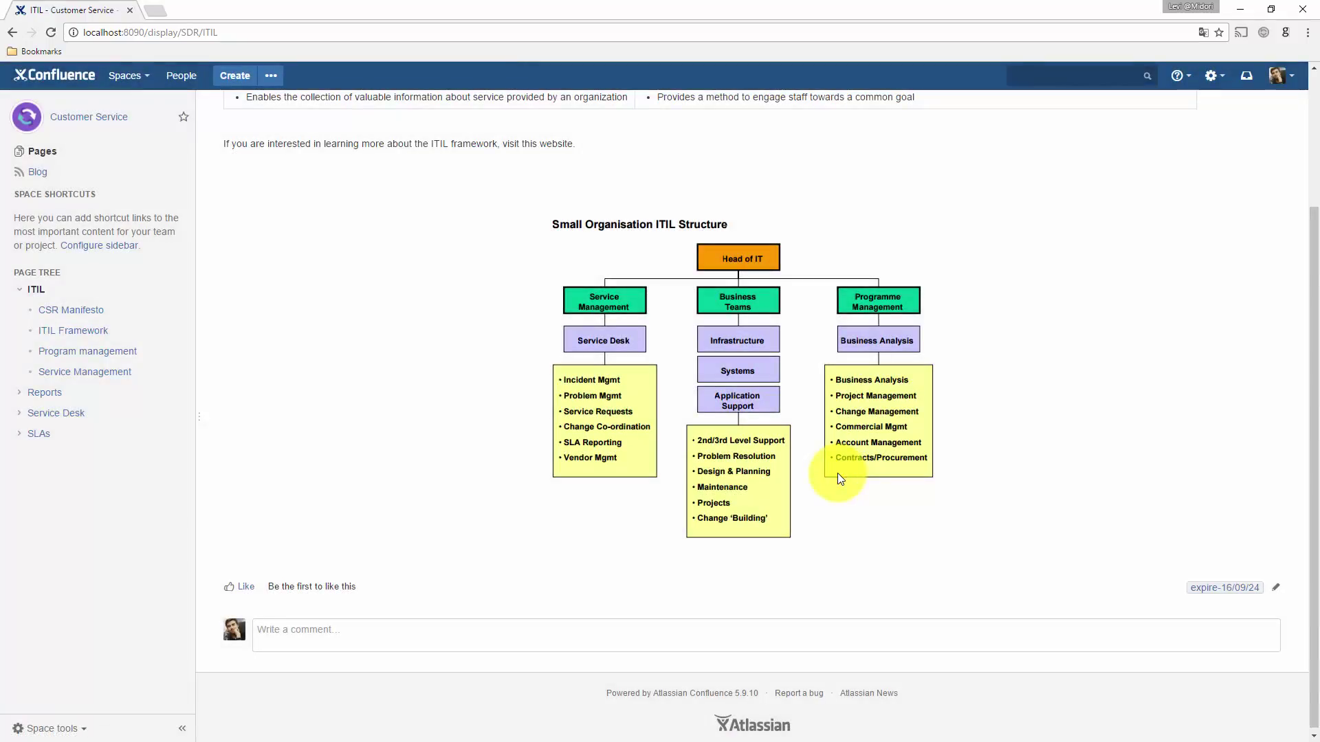
Check the page status of ITIL and its child pages in the Customer Service space's content tools
{"action": "left_click", "coordinate": [52, 729]}
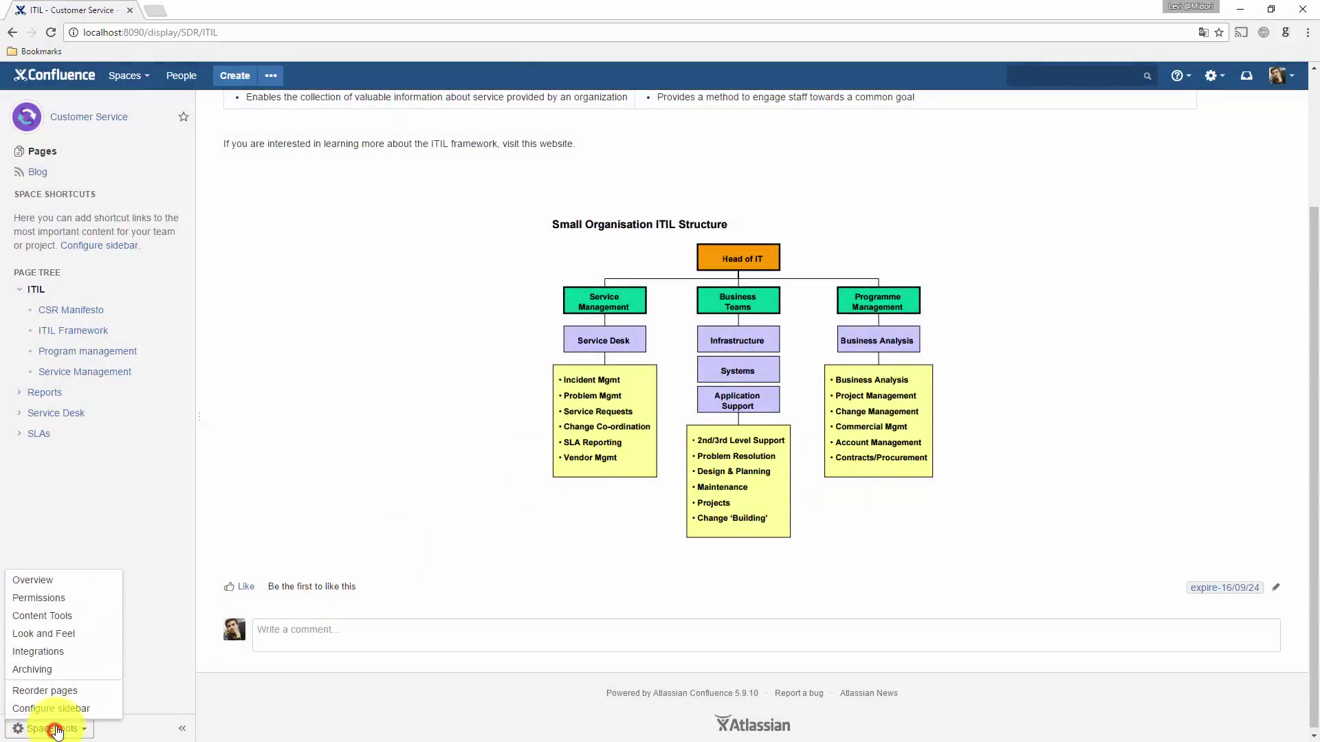
{"action": "left_click", "coordinate": [55, 616]}
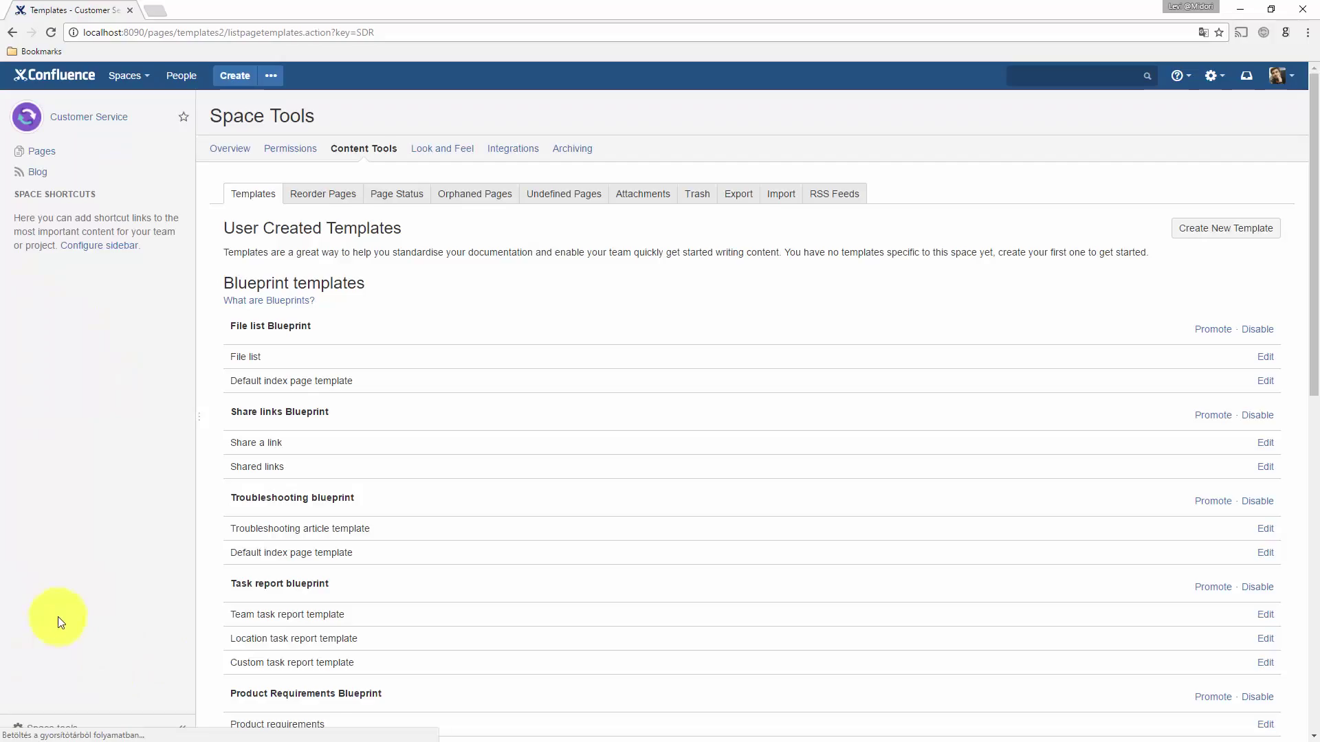
{"action": "left_click", "coordinate": [383, 195]}
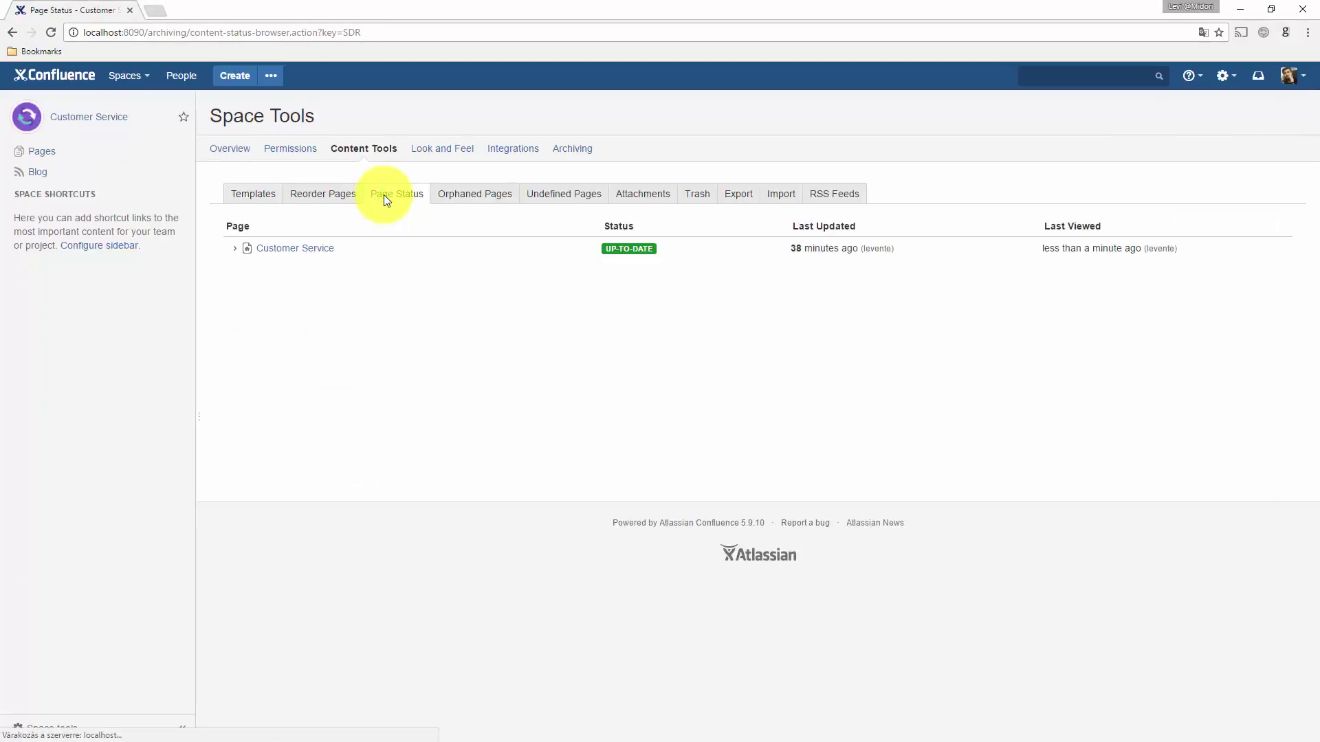
{"action": "left_click", "coordinate": [234, 249]}
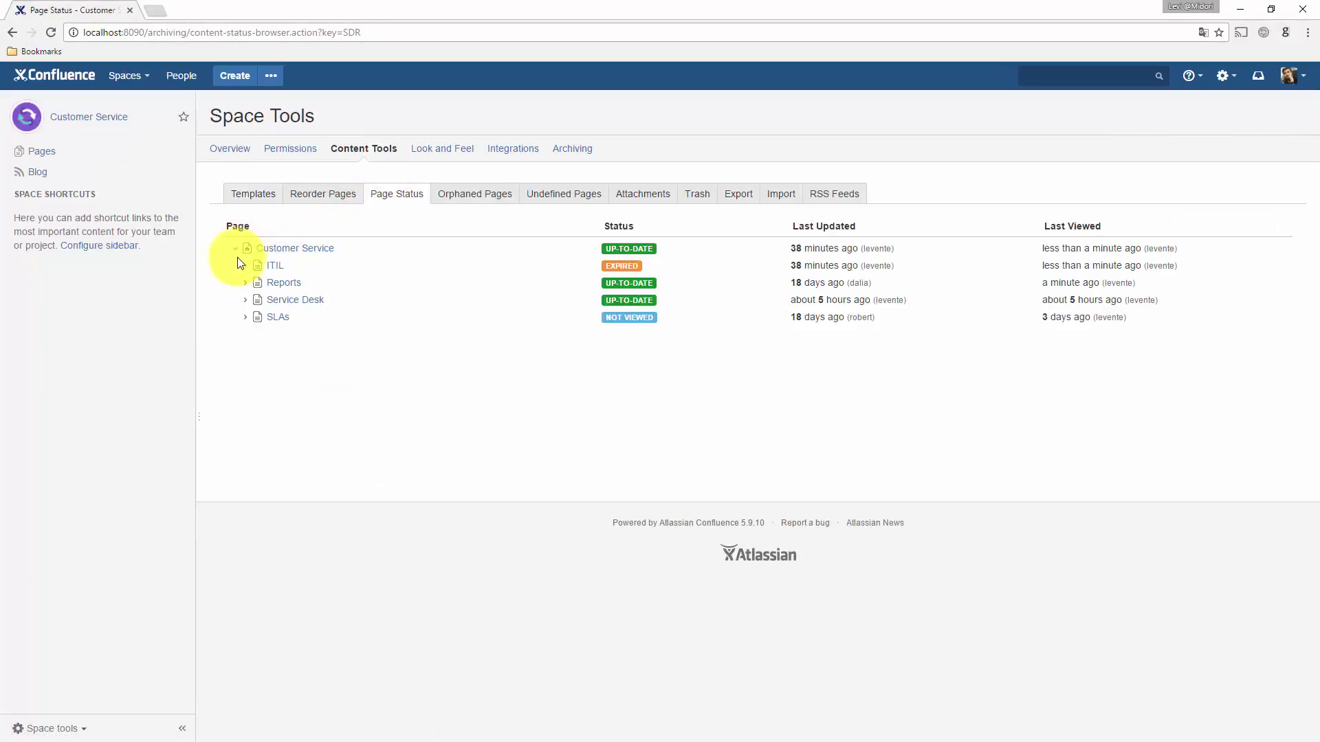
{"action": "left_click", "coordinate": [245, 267]}
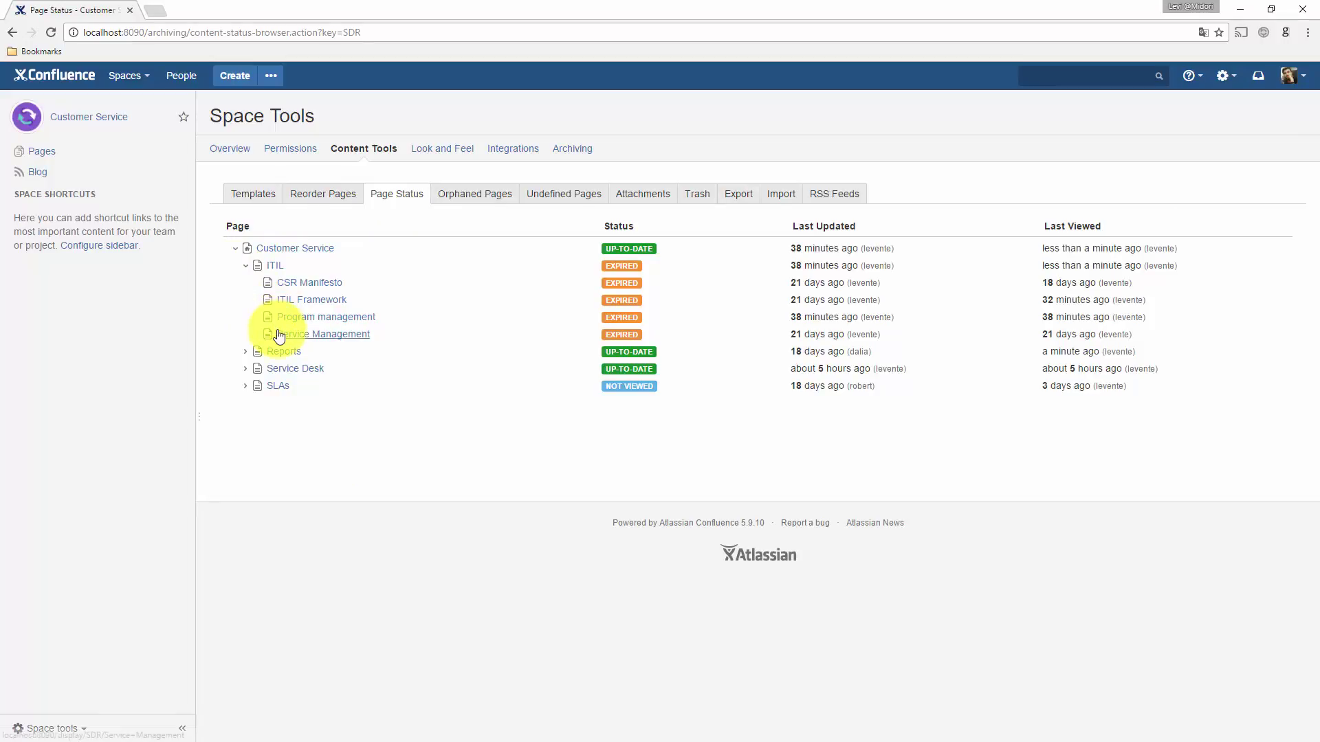
{"action": "left_click", "coordinate": [246, 266]}
Add the label archive-single to the Proactive Service Requests Report page under Reports
{"action": "left_click", "coordinate": [286, 284]}
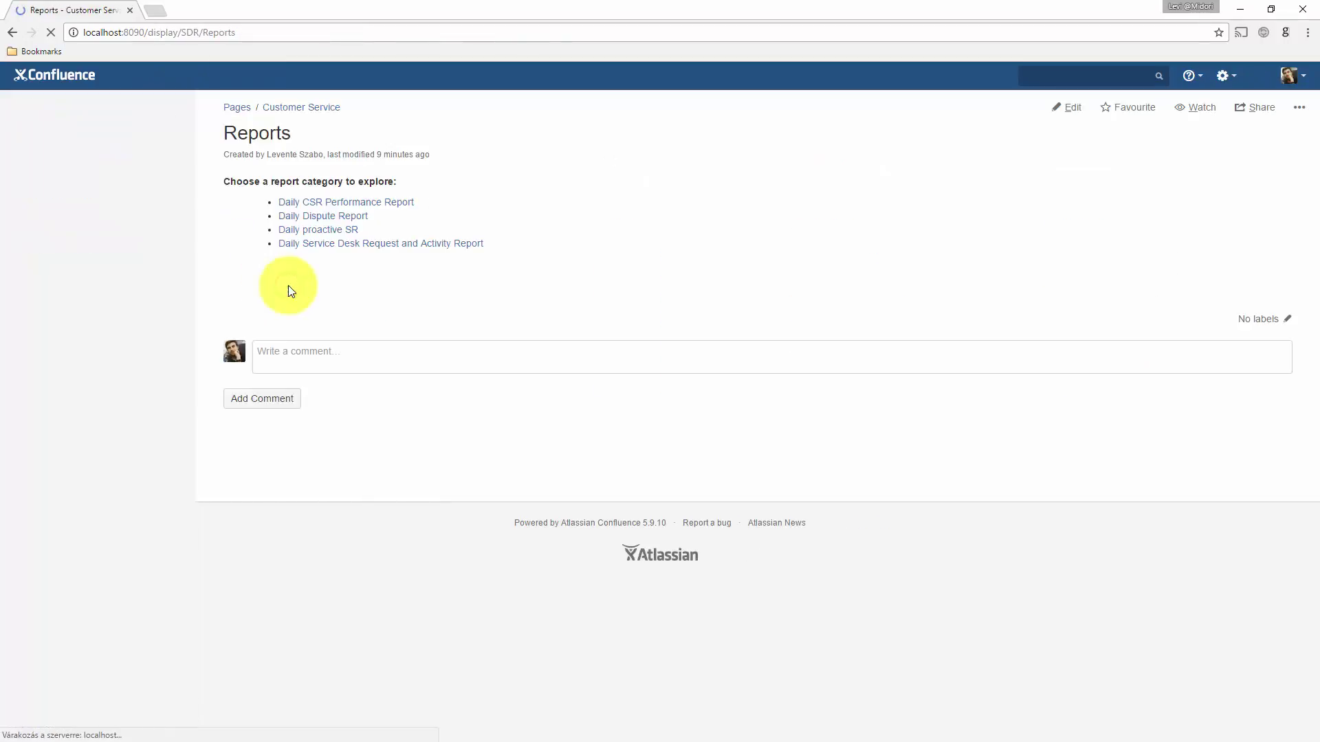
{"action": "left_click", "coordinate": [122, 392]}
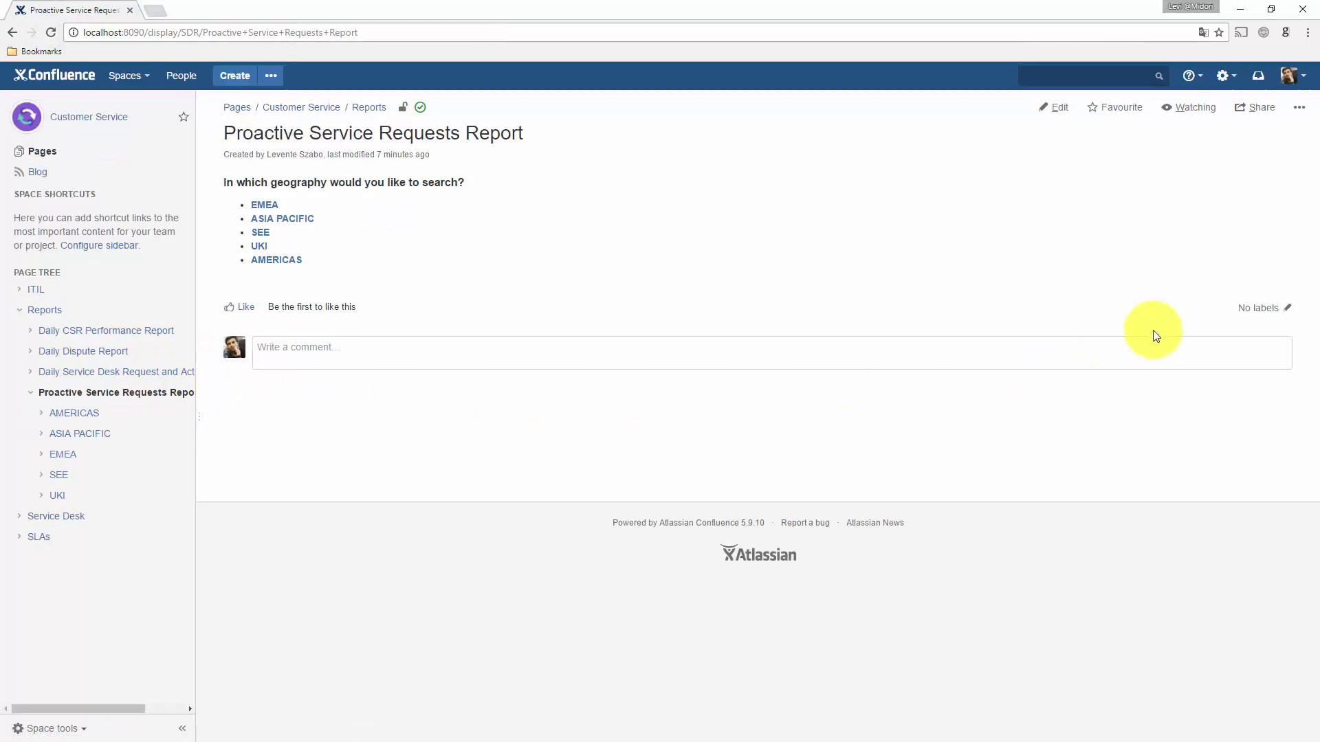
{"action": "left_click", "coordinate": [1286, 308]}
{"action": "left_click", "coordinate": [615, 378]}
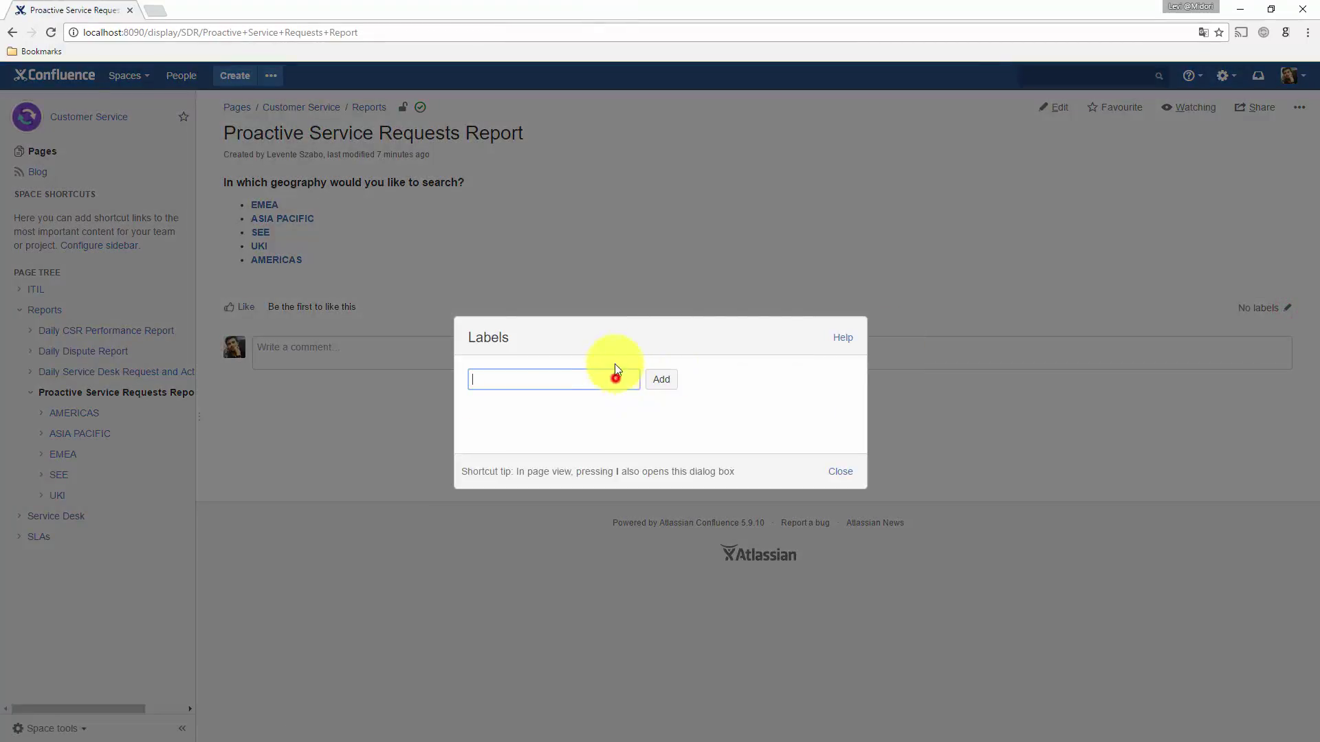
{"action": "type", "text": "arch"}
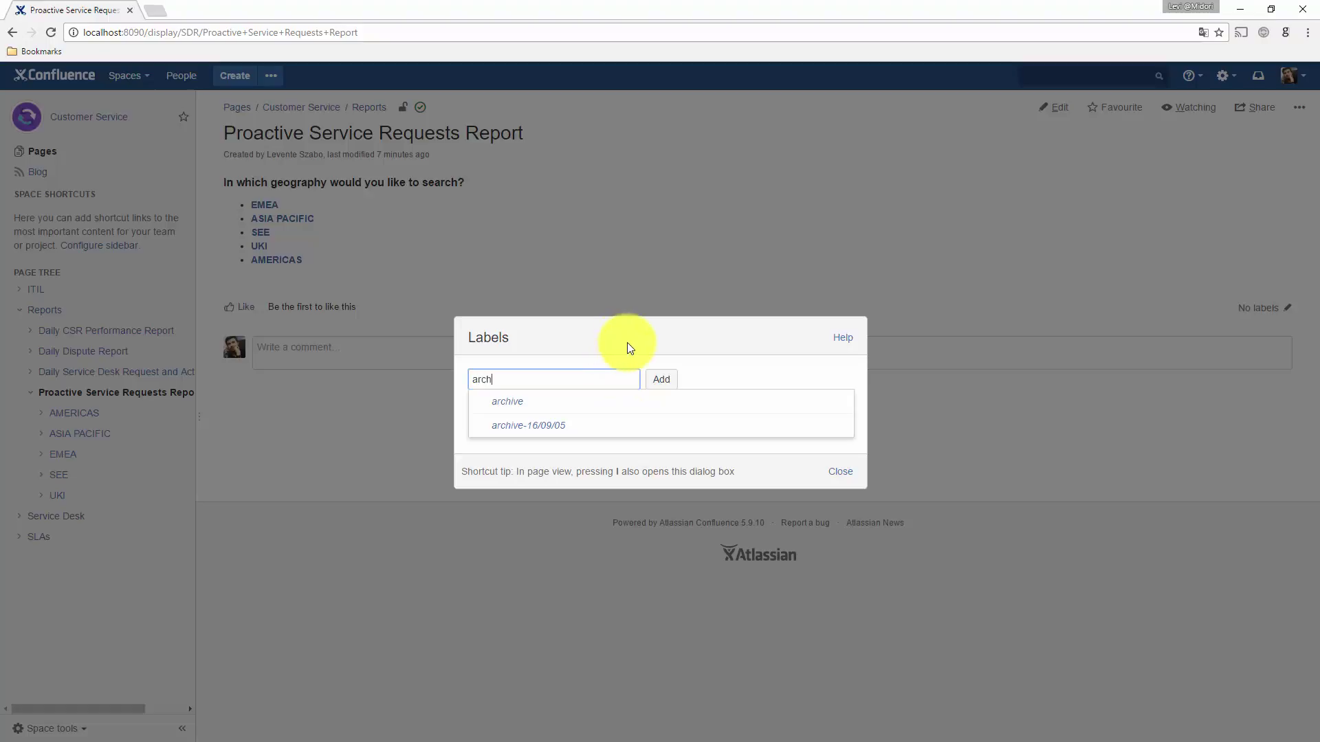
{"action": "type", "text": "ive-si"}
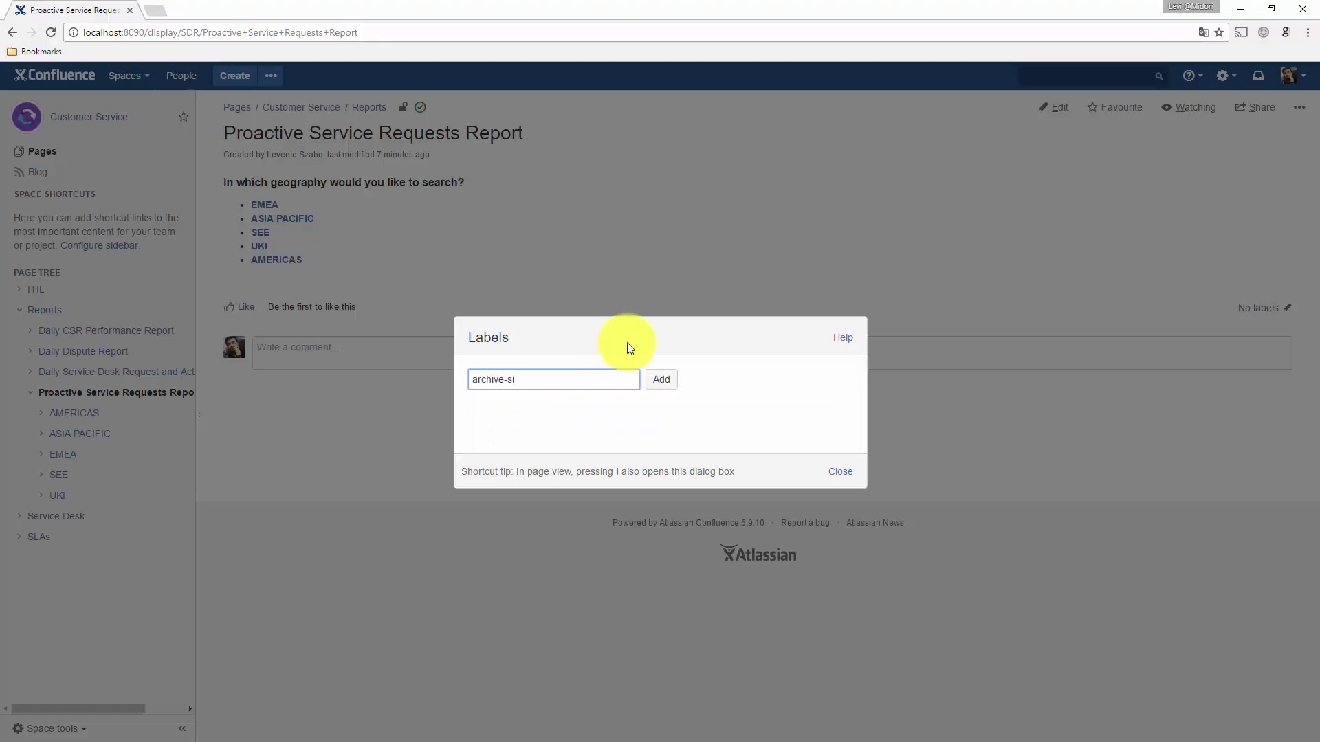
{"action": "type", "text": "ngle"}
{"action": "left_click", "coordinate": [661, 379]}
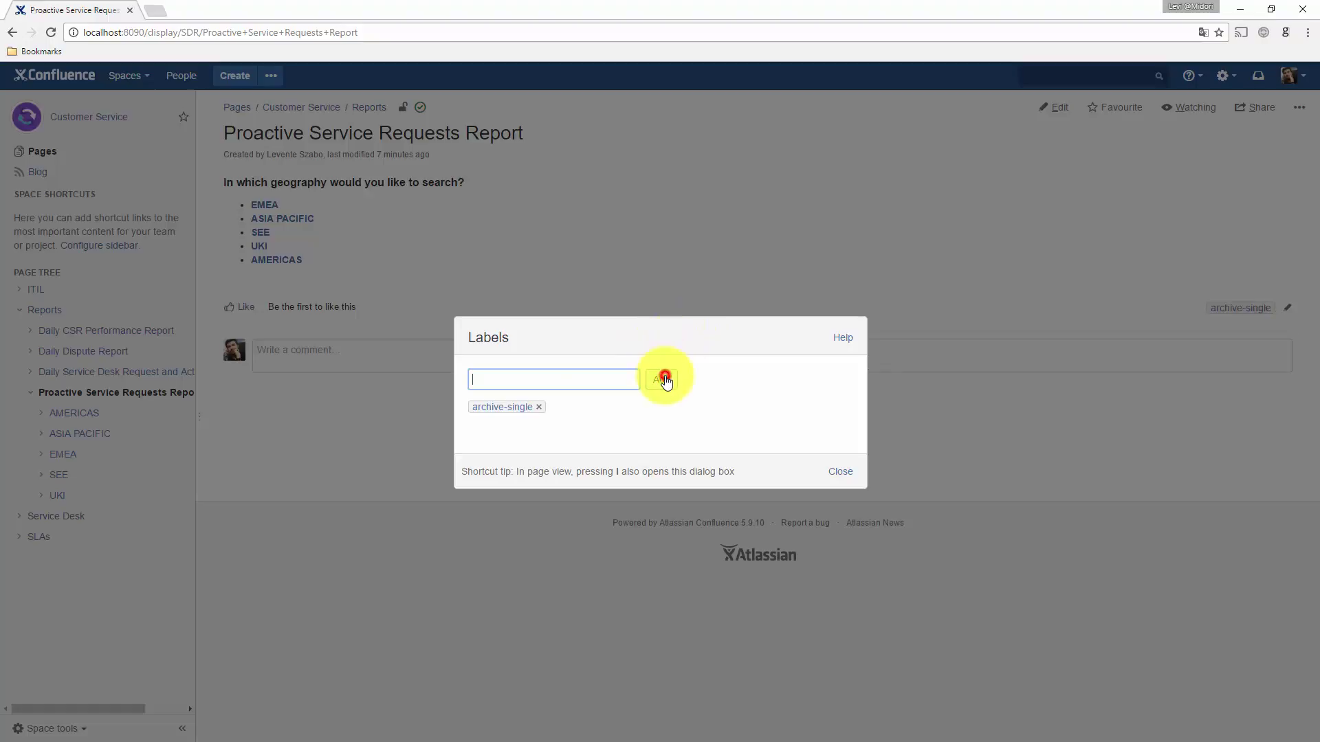
{"action": "left_click", "coordinate": [841, 472]}
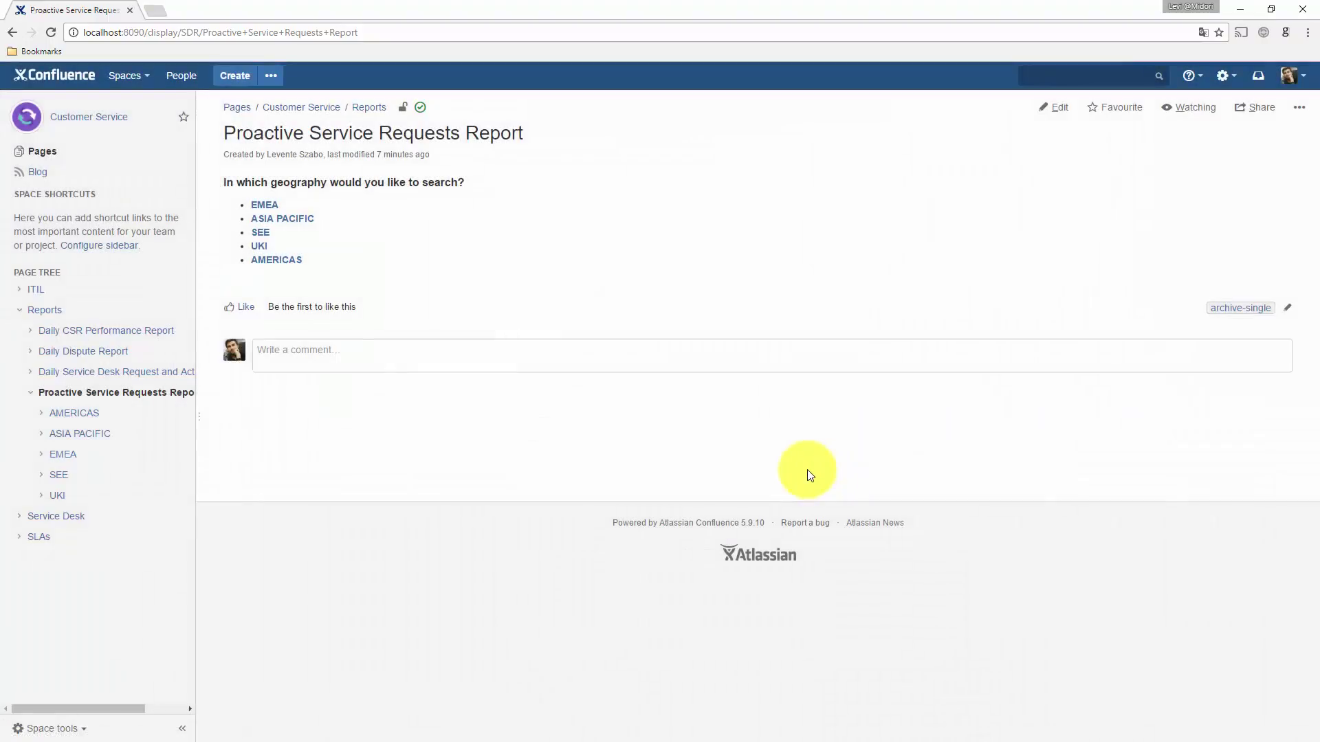
Check the page status of the pages under Reports in the Customer Service space's content tools
{"action": "left_click", "coordinate": [65, 729]}
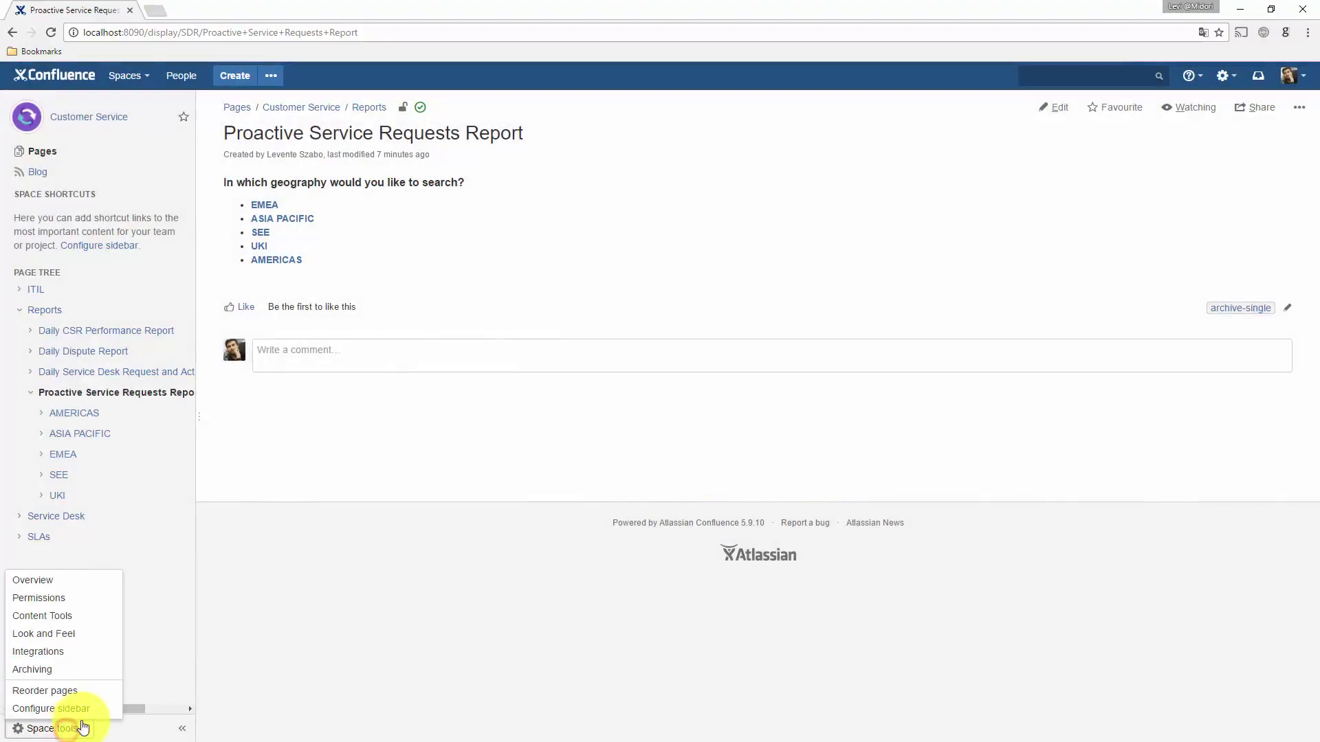
{"action": "left_click", "coordinate": [89, 618]}
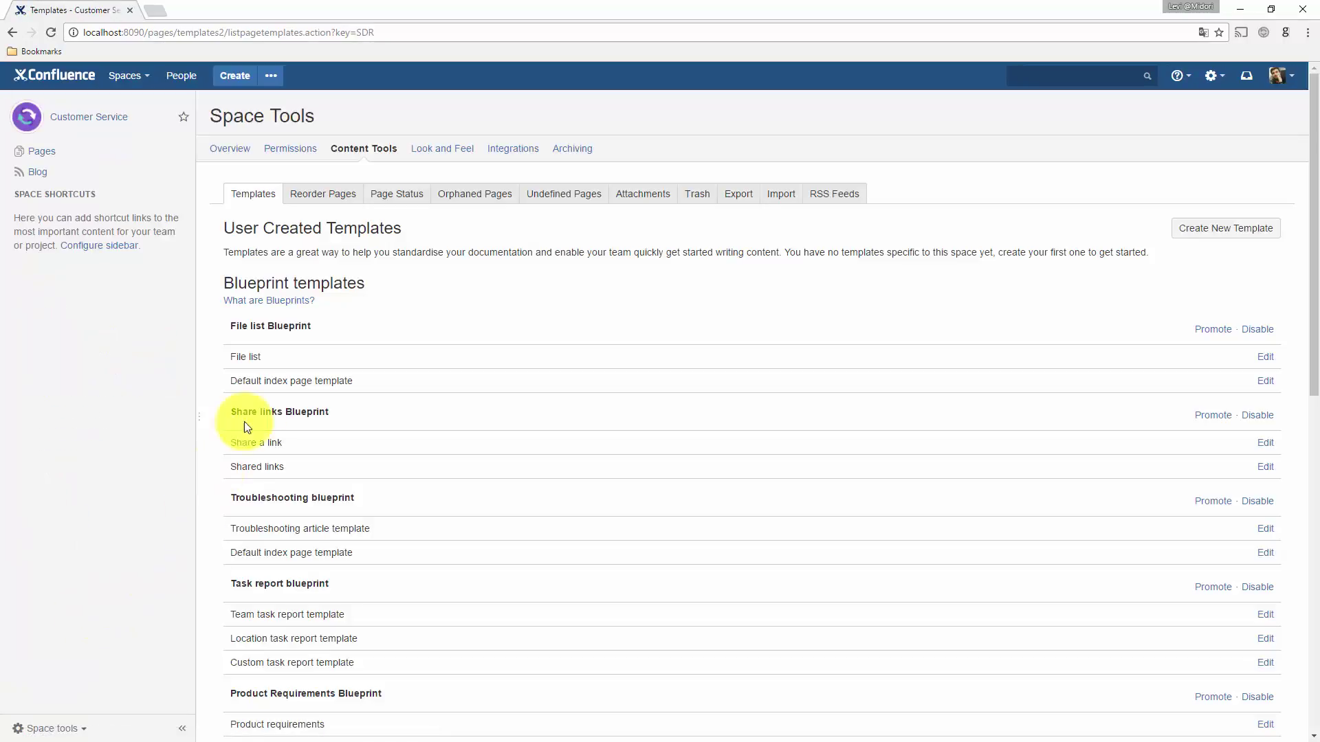
{"action": "left_click", "coordinate": [380, 192]}
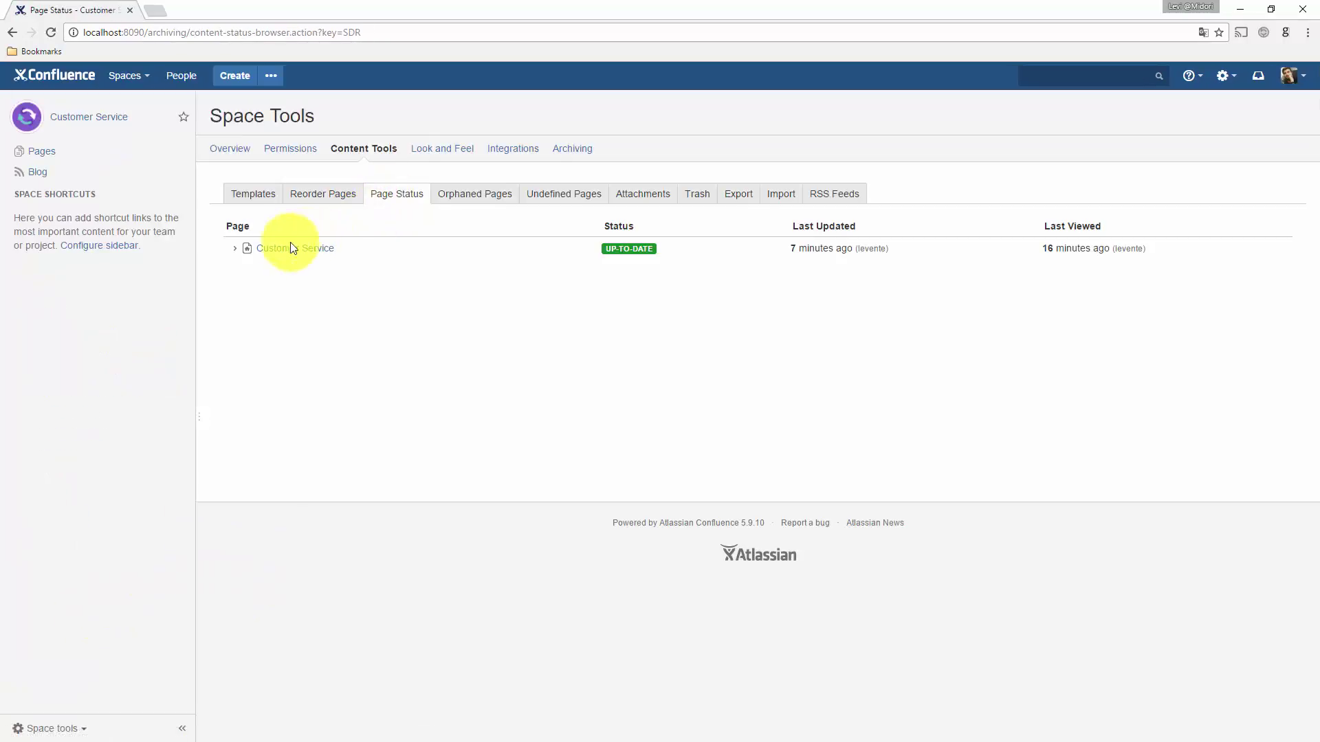
{"action": "left_click", "coordinate": [235, 249]}
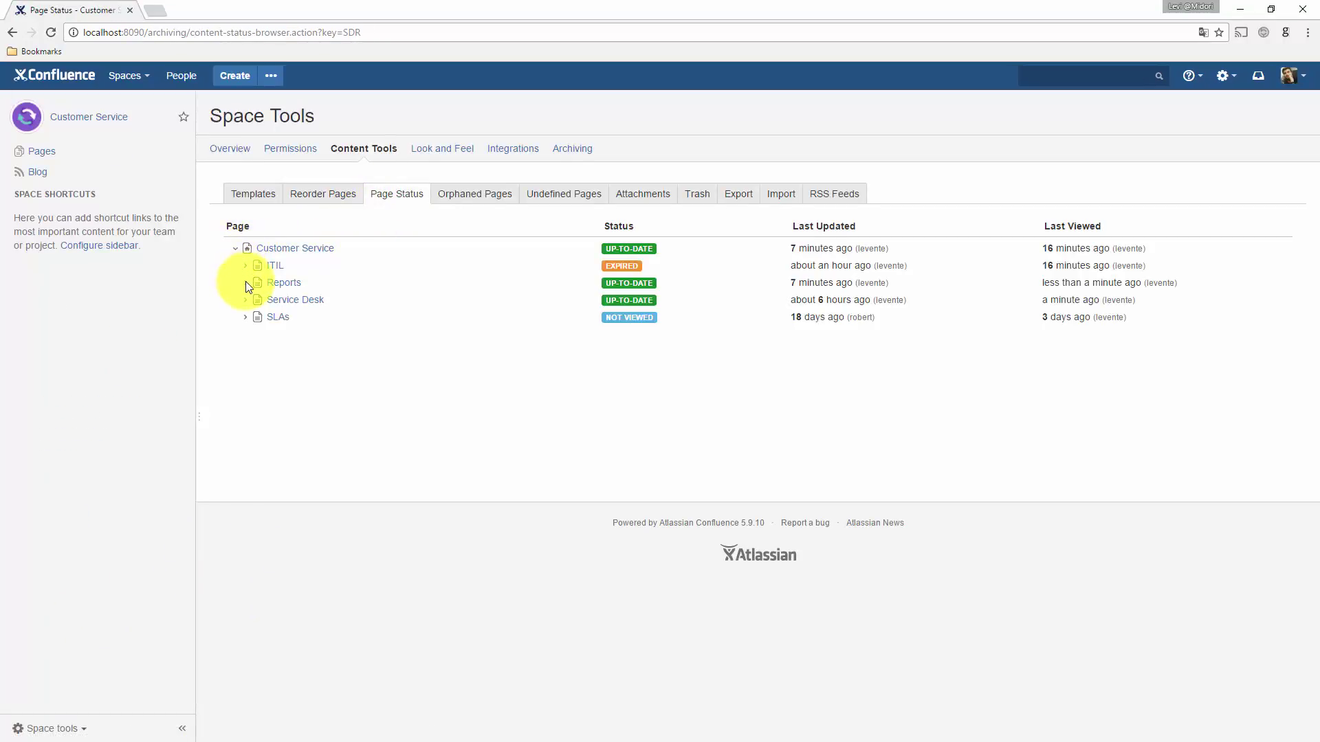
{"action": "left_click", "coordinate": [246, 283]}
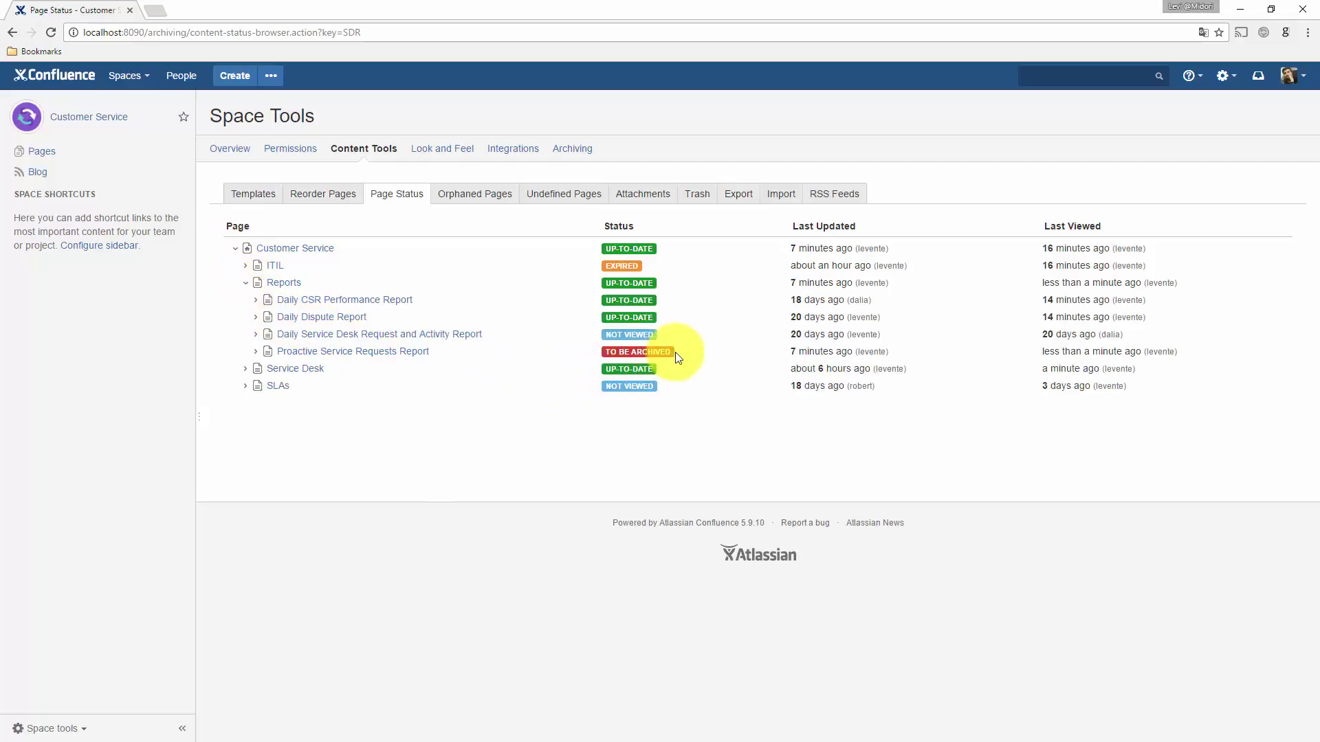
Add the label noarchive to the Service Desk page in the Customer Service space
{"action": "left_click", "coordinate": [301, 367]}
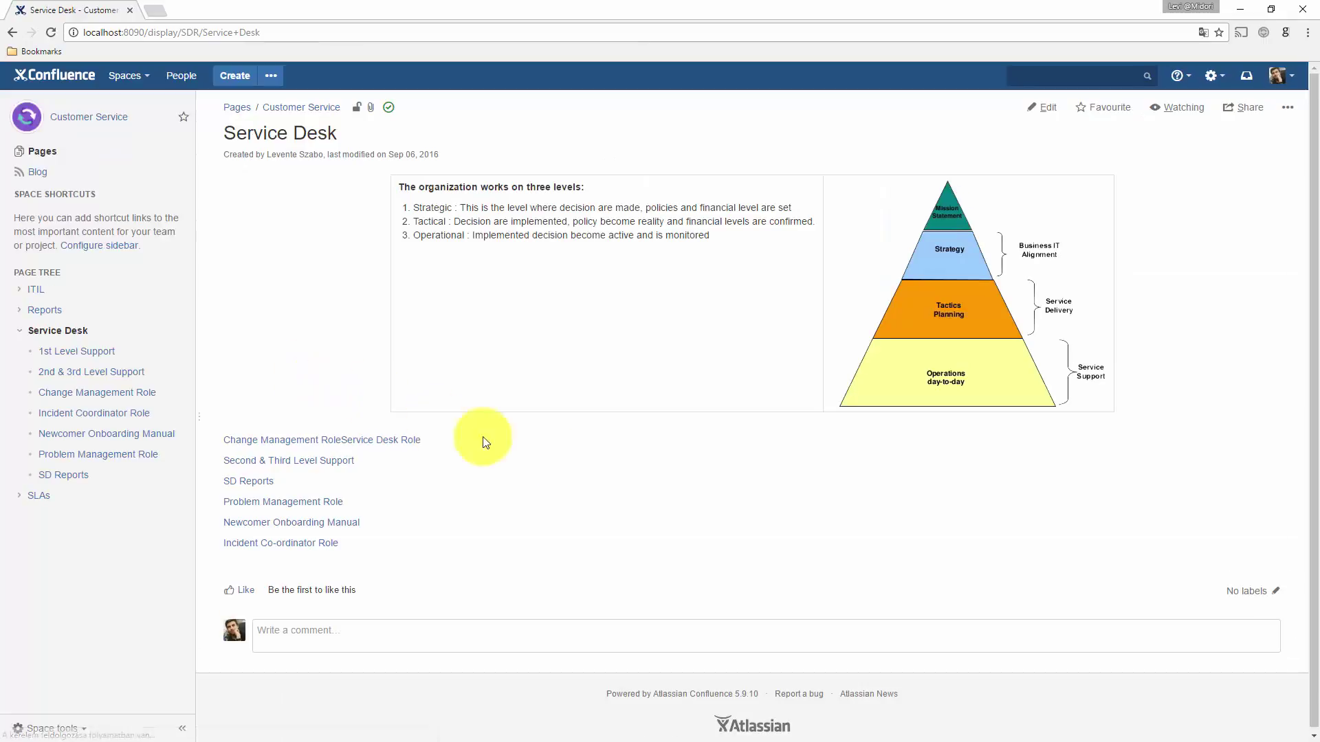
{"action": "left_click", "coordinate": [1274, 591]}
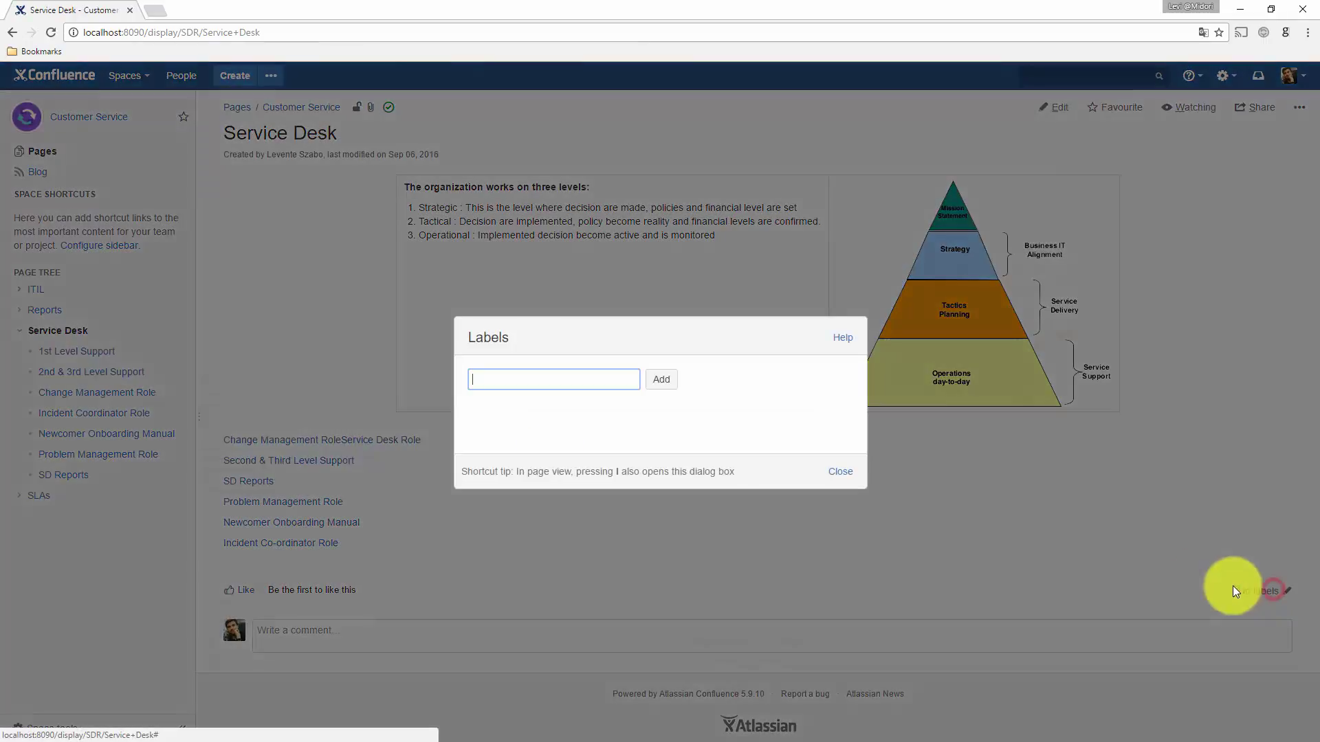
{"action": "type", "text": "noar"}
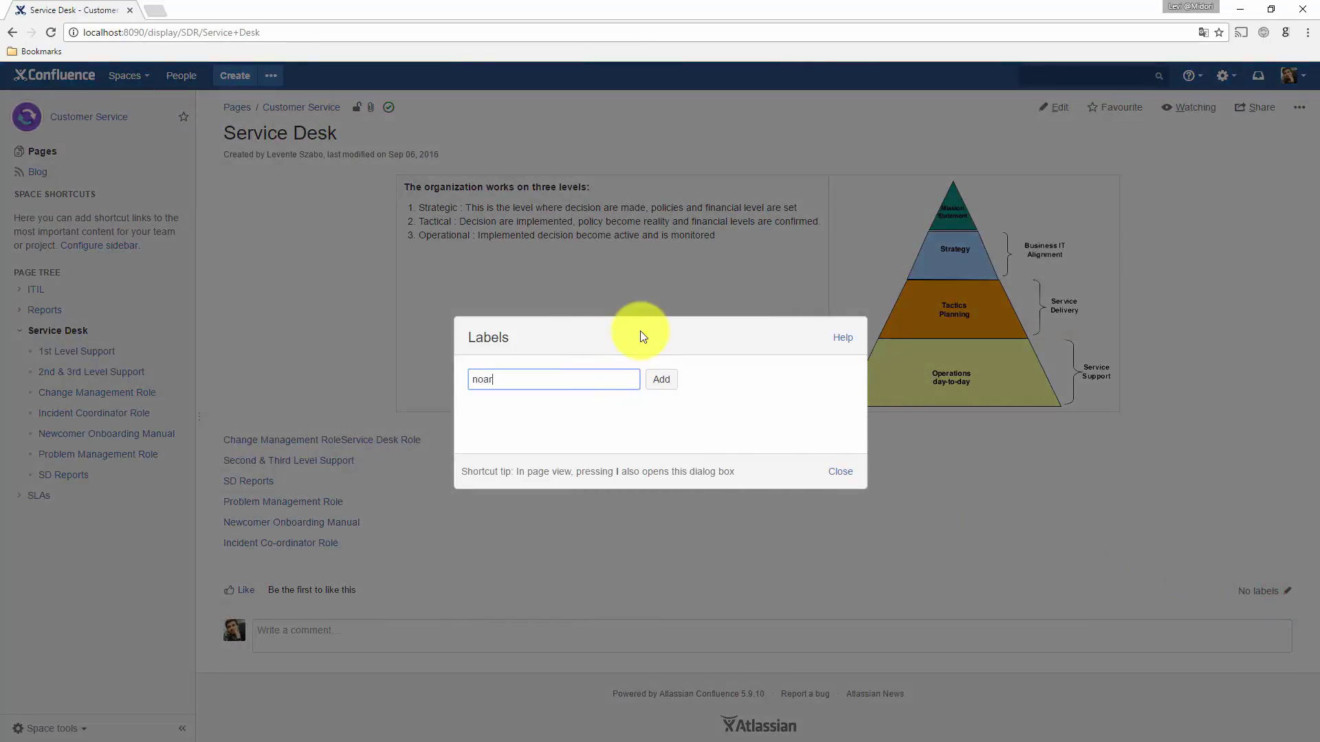
{"action": "type", "text": "chive"}
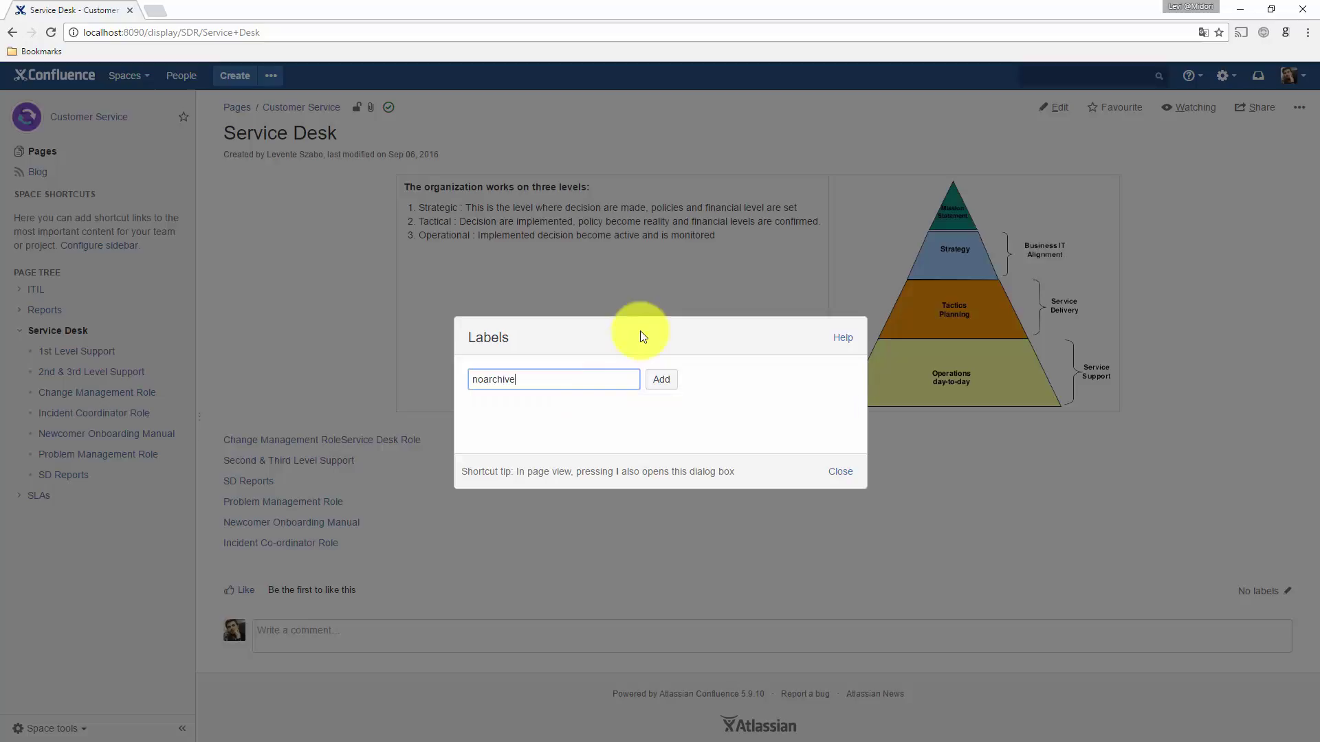
{"action": "left_click", "coordinate": [660, 379]}
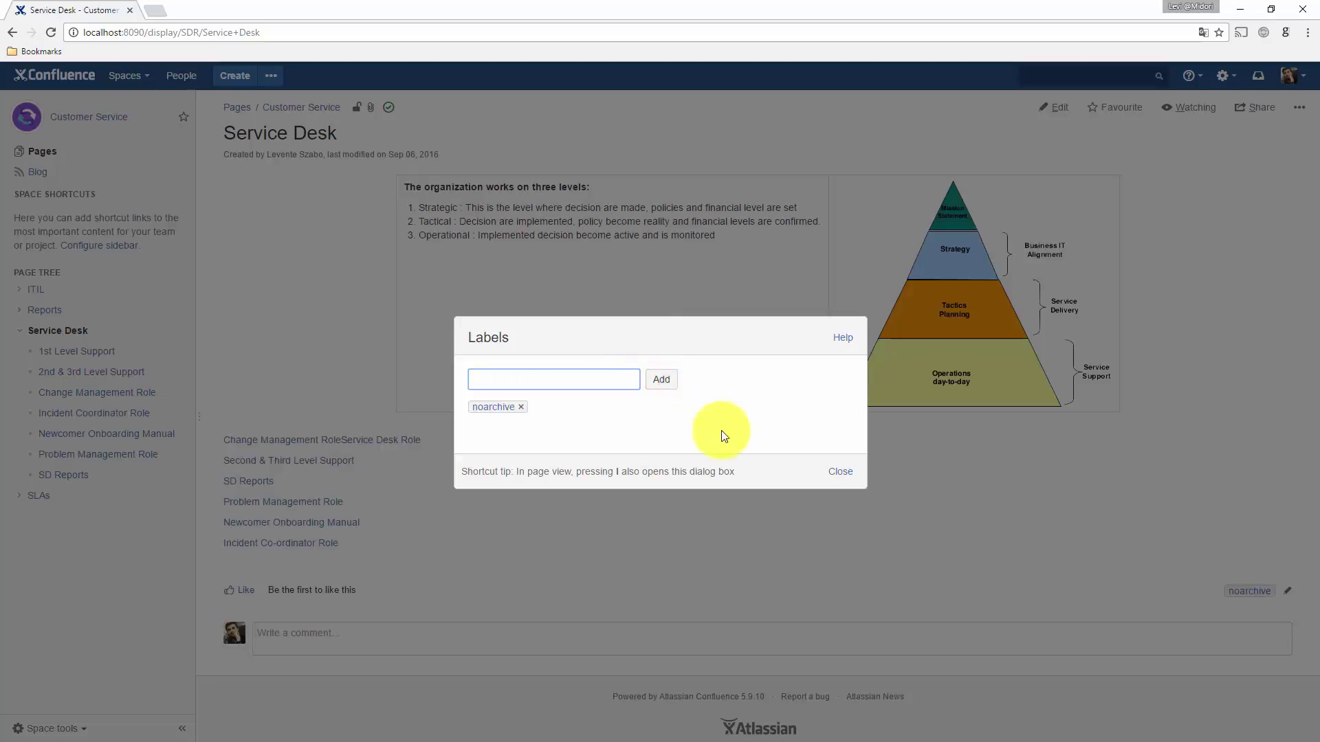
{"action": "left_click", "coordinate": [834, 473]}
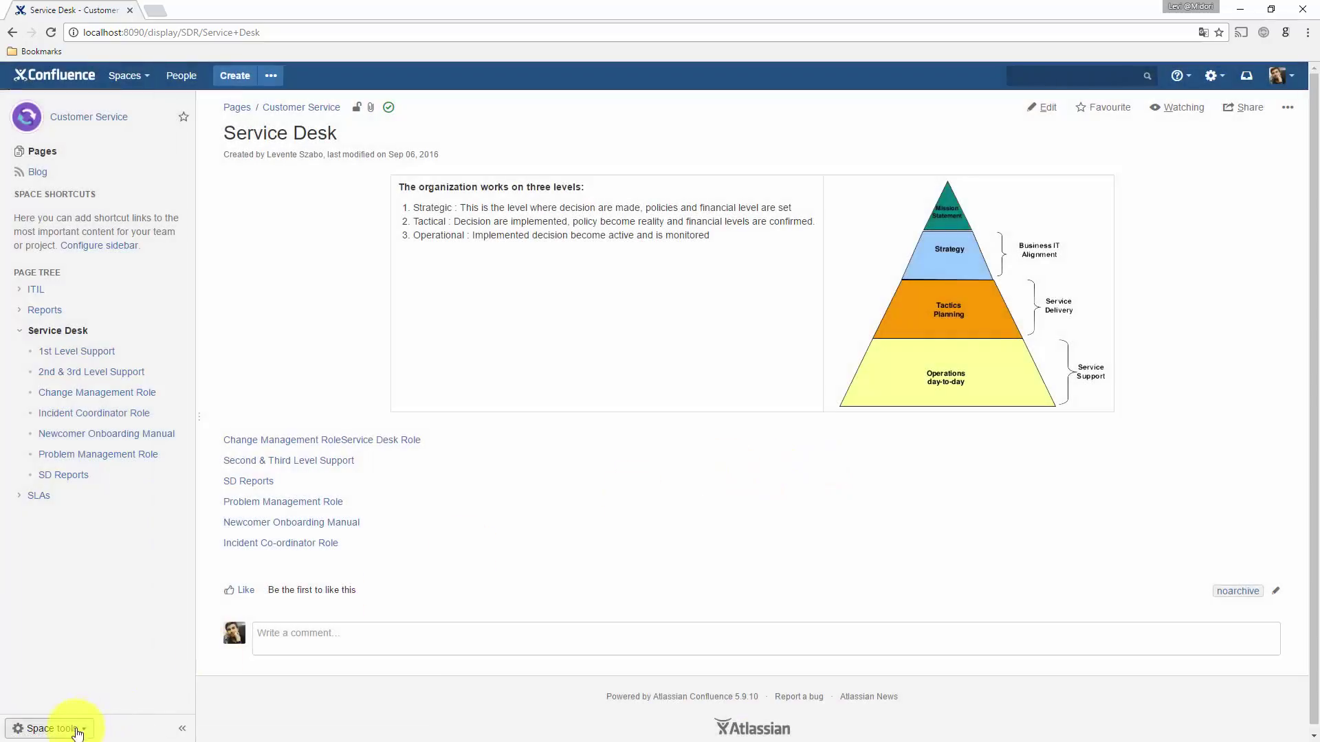
Check the page status of Service Desk and its child pages in the Customer Service space's content tools
{"action": "left_click", "coordinate": [74, 730]}
{"action": "left_click", "coordinate": [72, 619]}
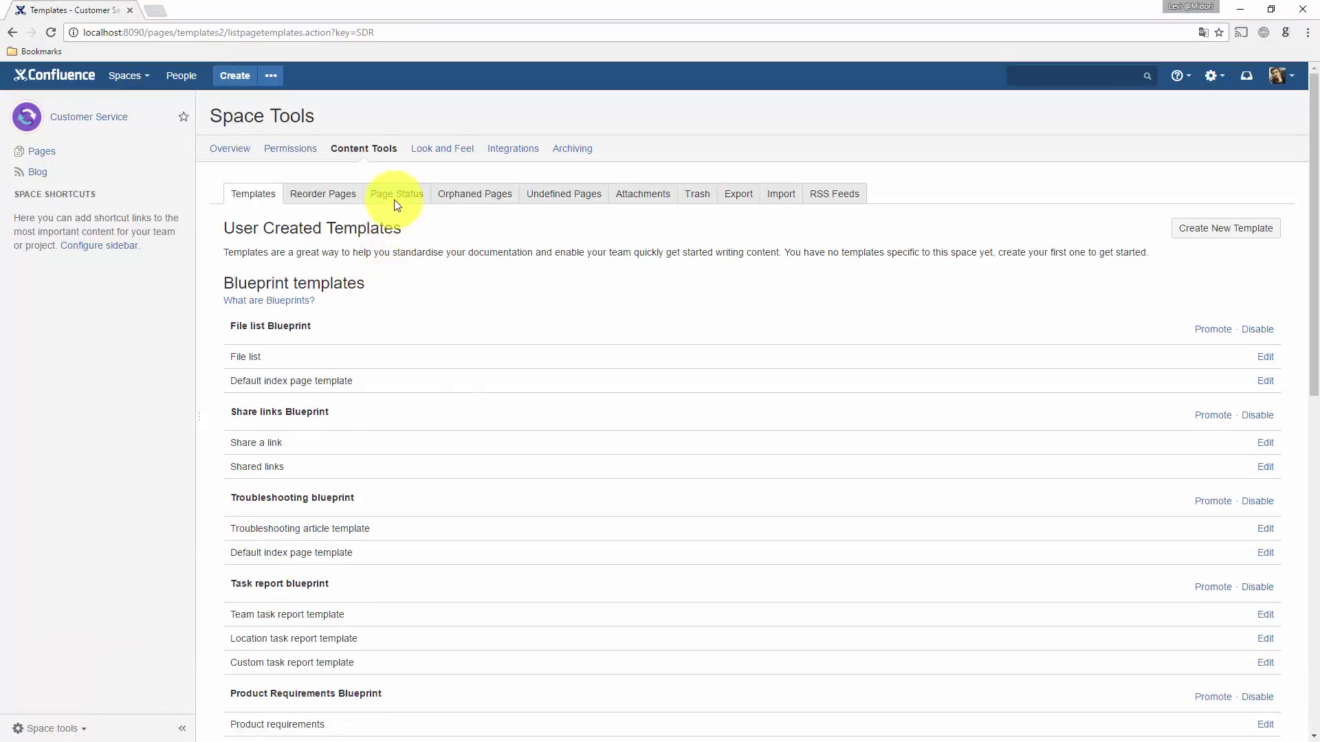
{"action": "left_click", "coordinate": [394, 194]}
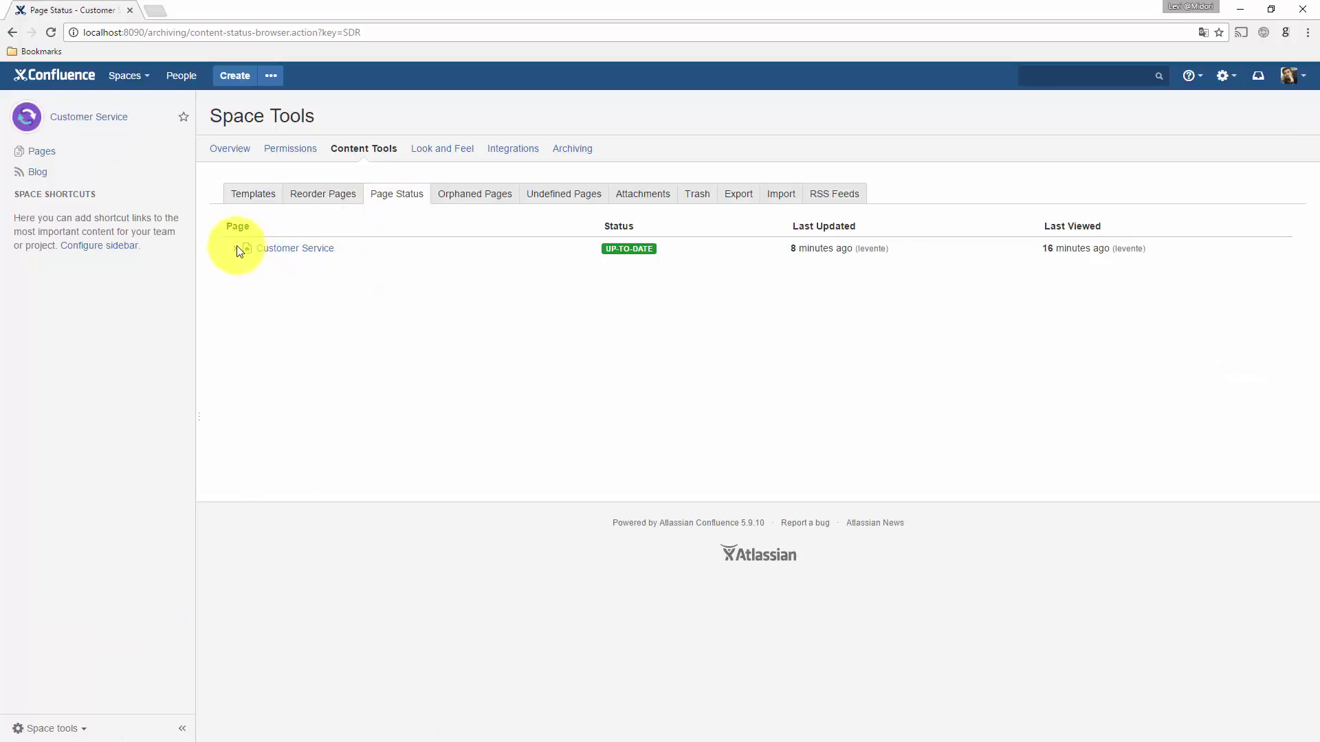
{"action": "left_click", "coordinate": [237, 247]}
{"action": "left_click", "coordinate": [244, 300]}
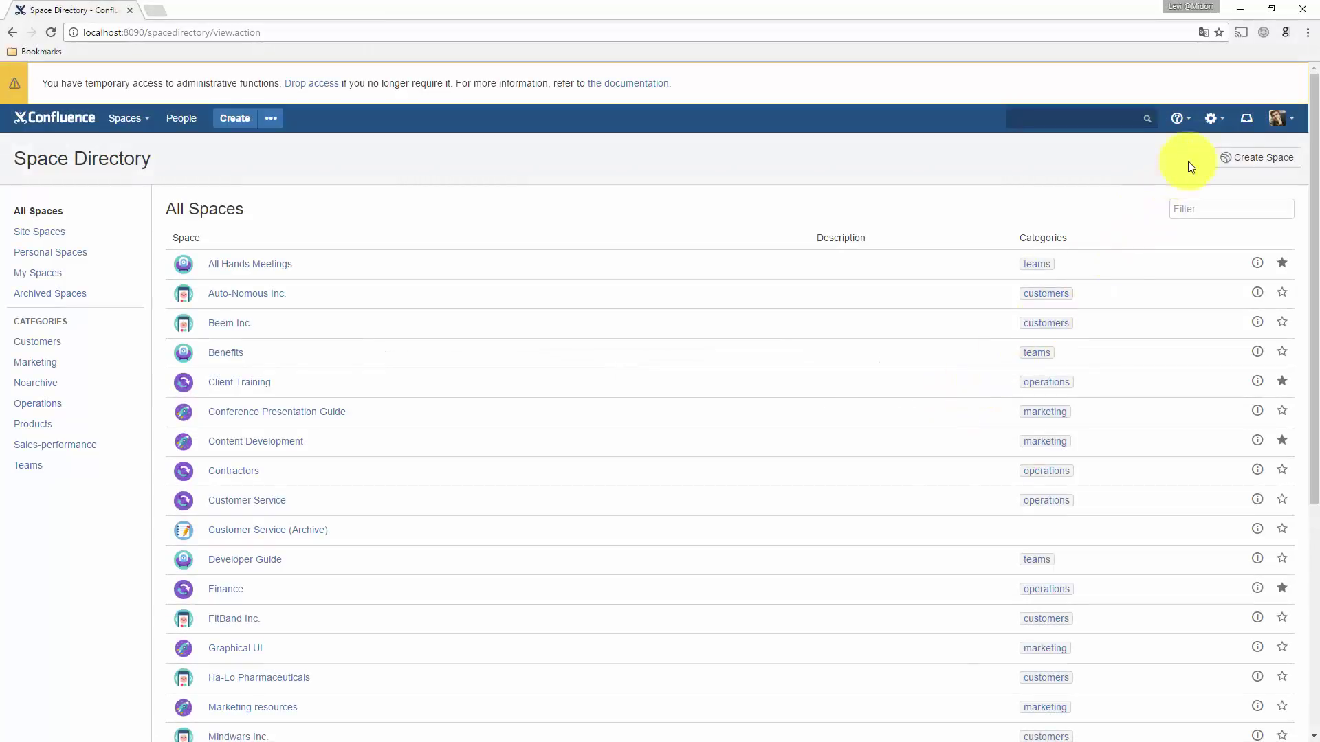
Review the site-wide content quality statistics in the Archiving administration
{"action": "left_click", "coordinate": [1215, 122]}
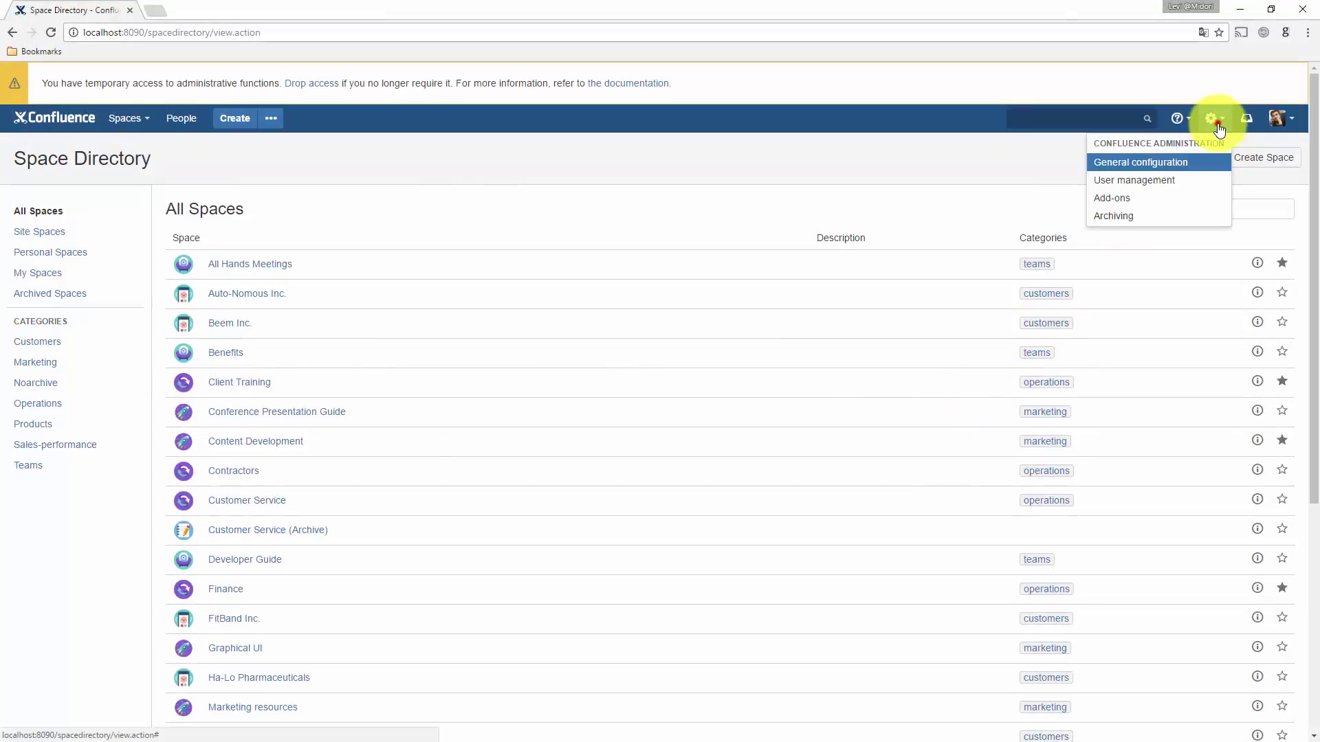
{"action": "left_click", "coordinate": [1184, 215]}
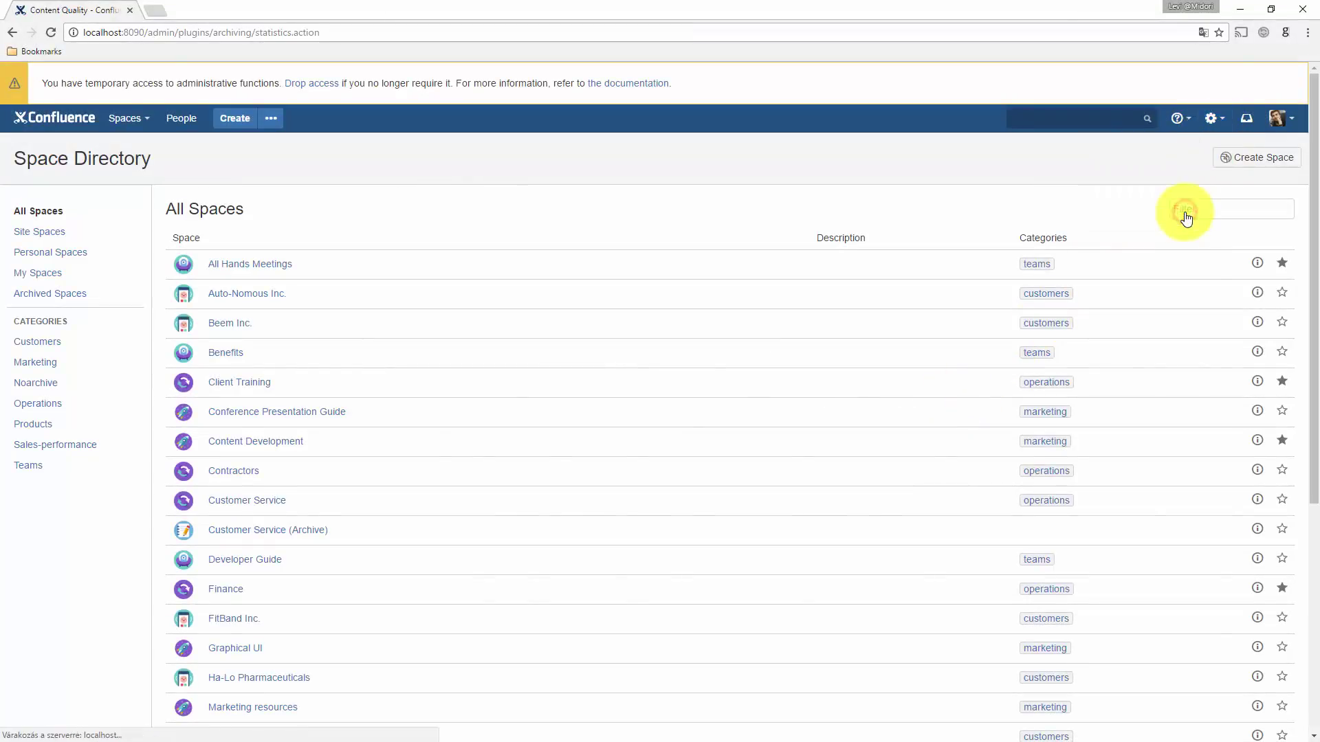
{"action": "scroll", "coordinate": [543, 309], "scroll_direction": "down", "scroll_amount": 9}
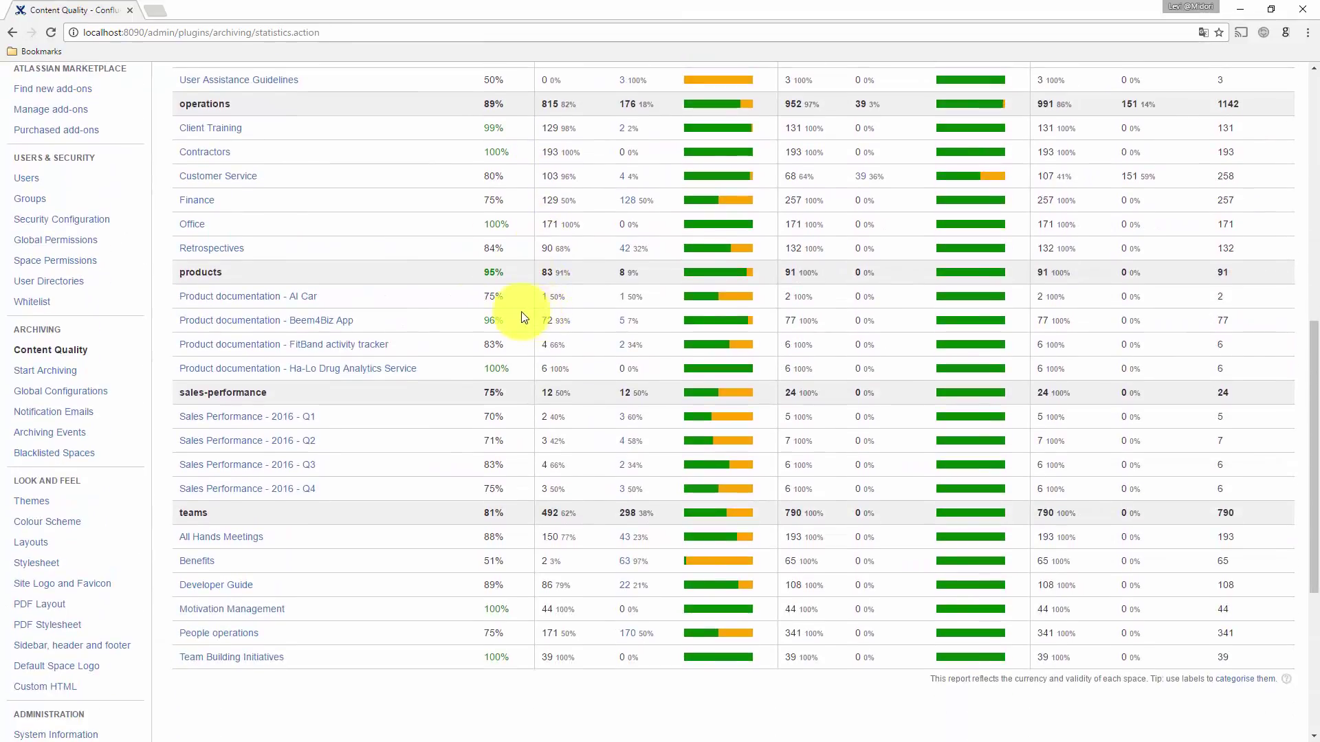
Add a global archiving configuration named Product documentation review with scheduled runs enabled
{"action": "left_click", "coordinate": [100, 392]}
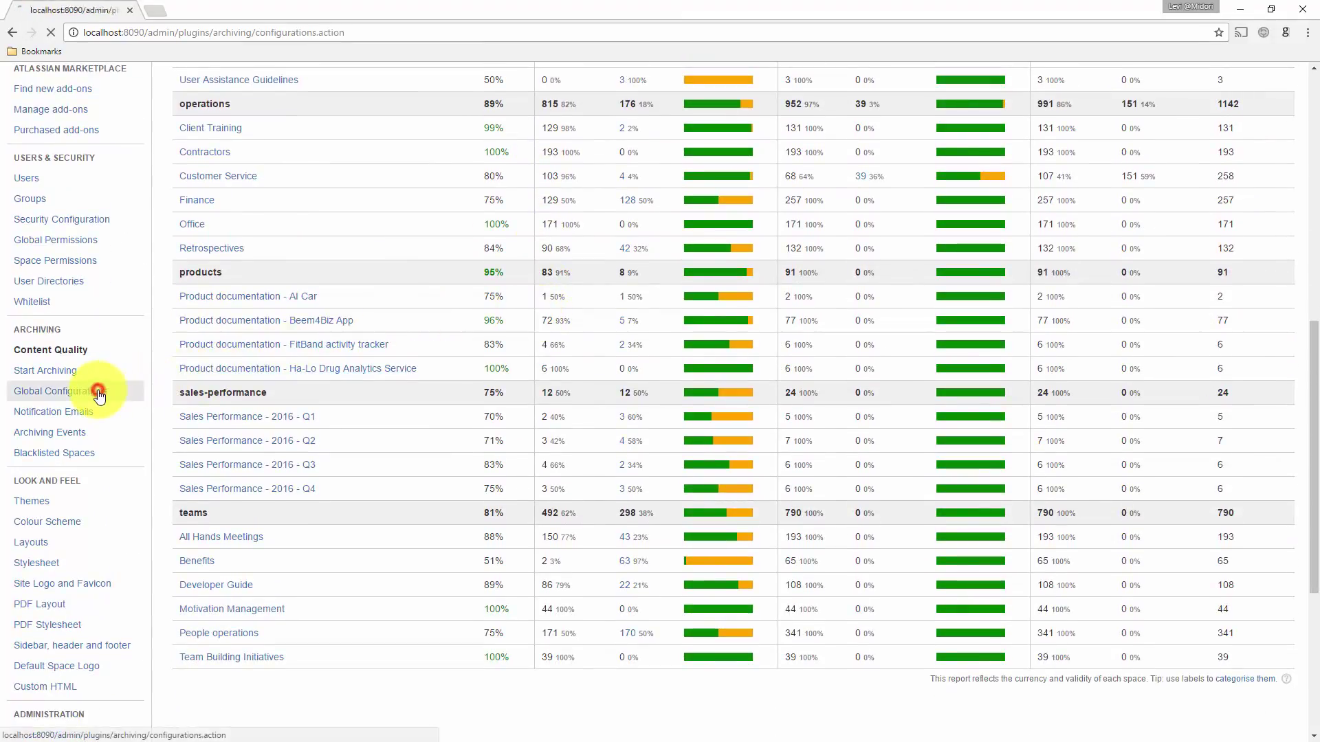
{"action": "scroll", "coordinate": [218, 405], "scroll_direction": "down", "scroll_amount": 4}
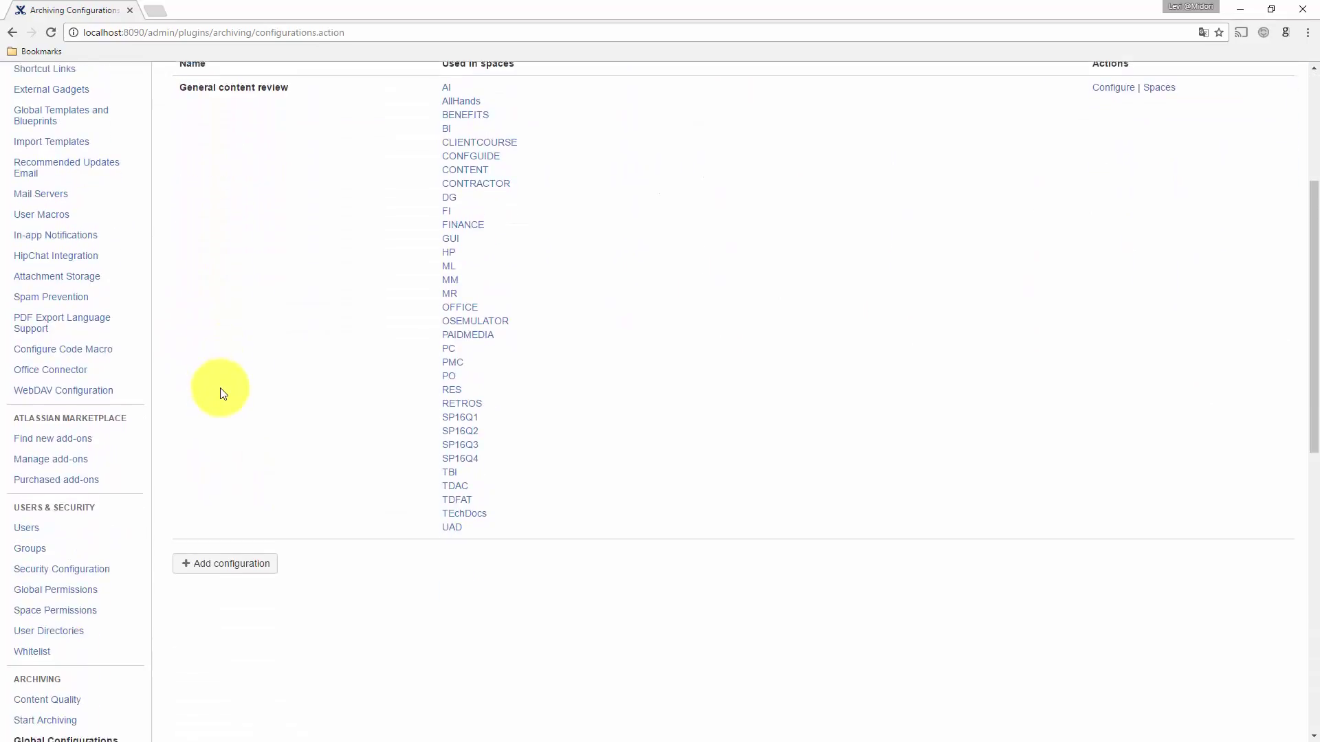
{"action": "left_click", "coordinate": [221, 558]}
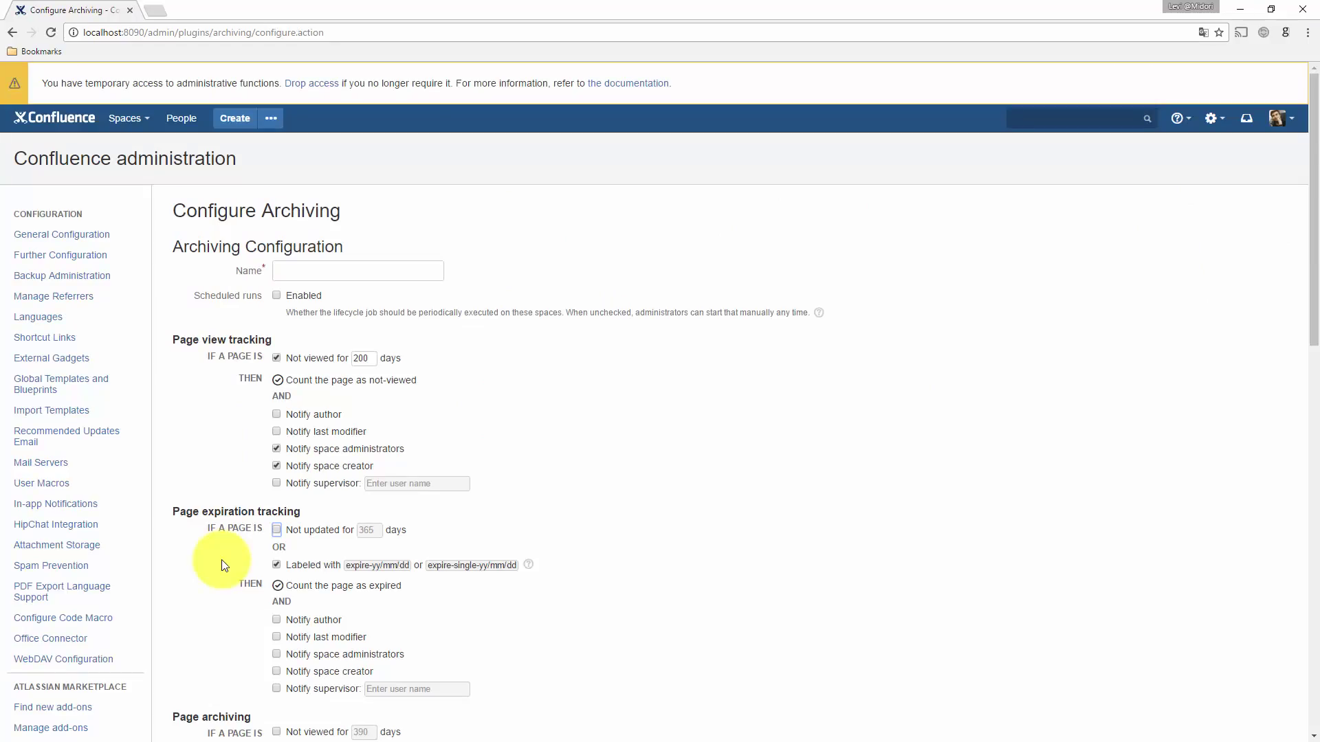
{"action": "left_click", "coordinate": [343, 275]}
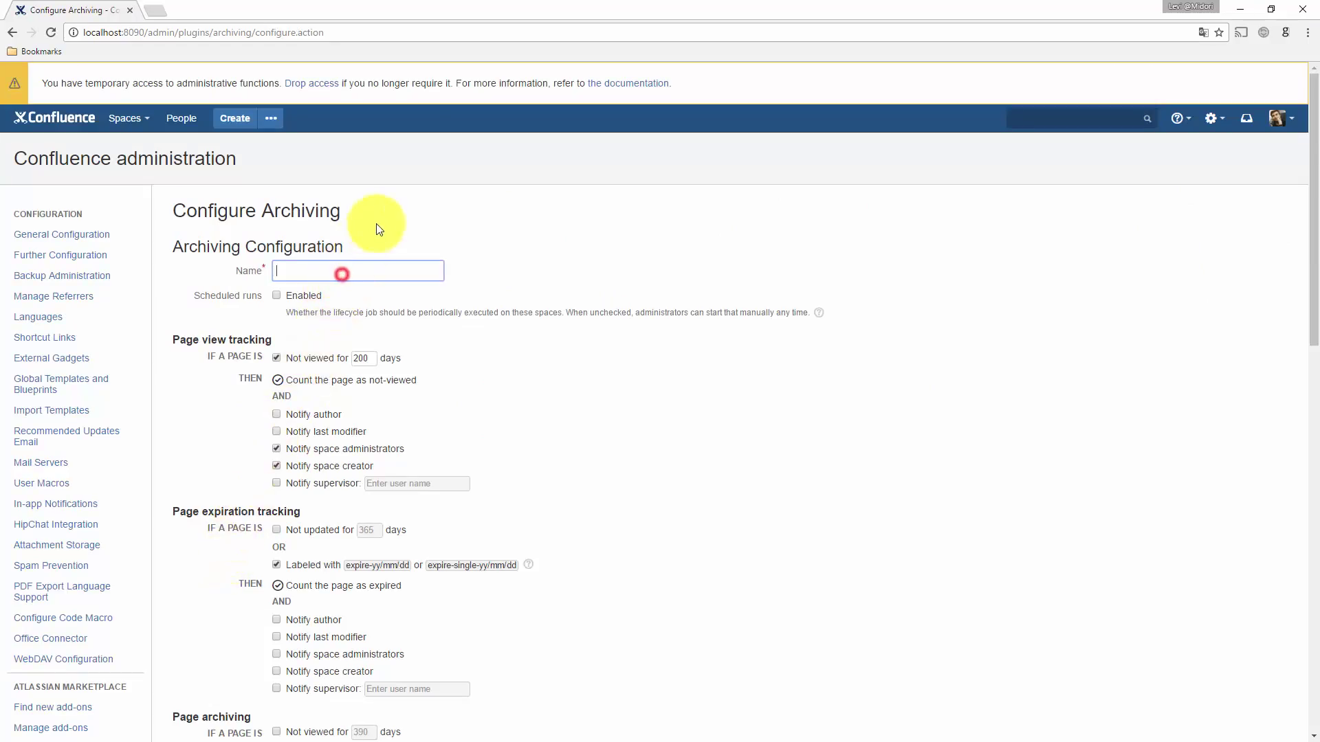
{"action": "type", "text": "Product documentation review"}
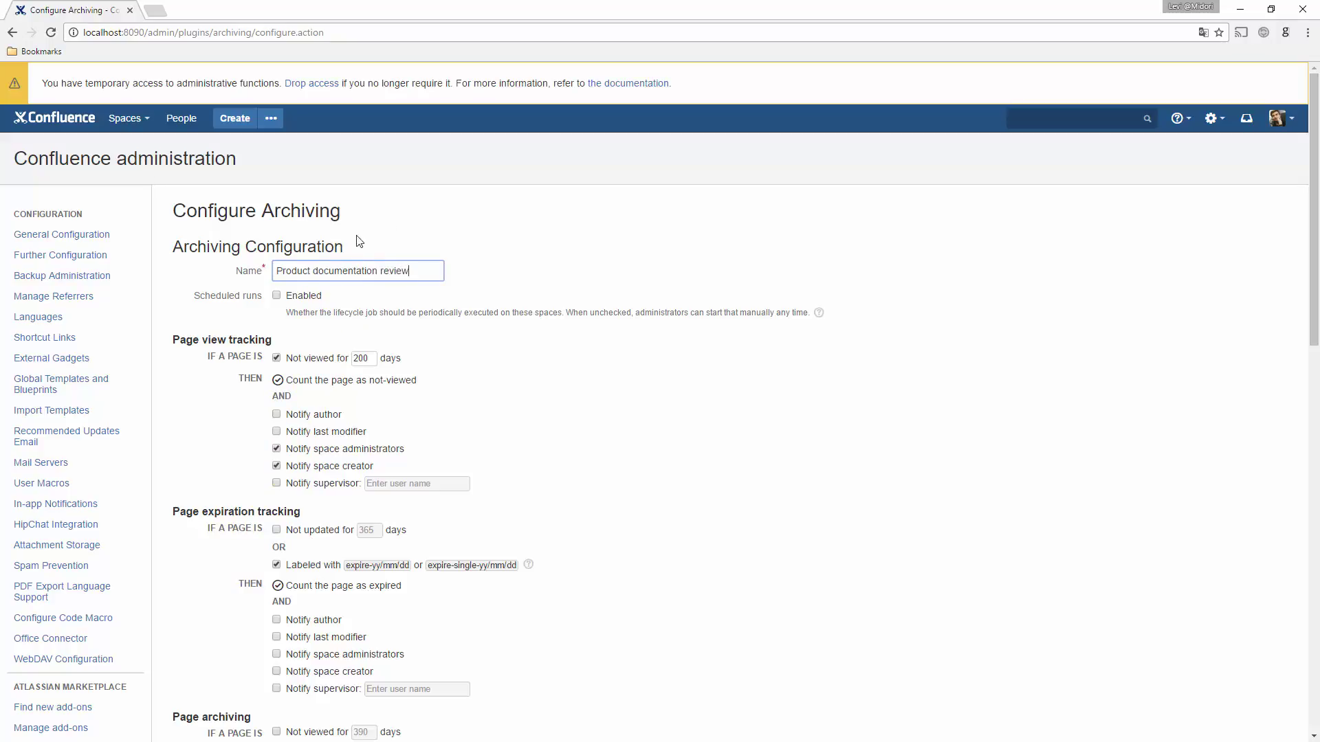
{"action": "left_click", "coordinate": [278, 296]}
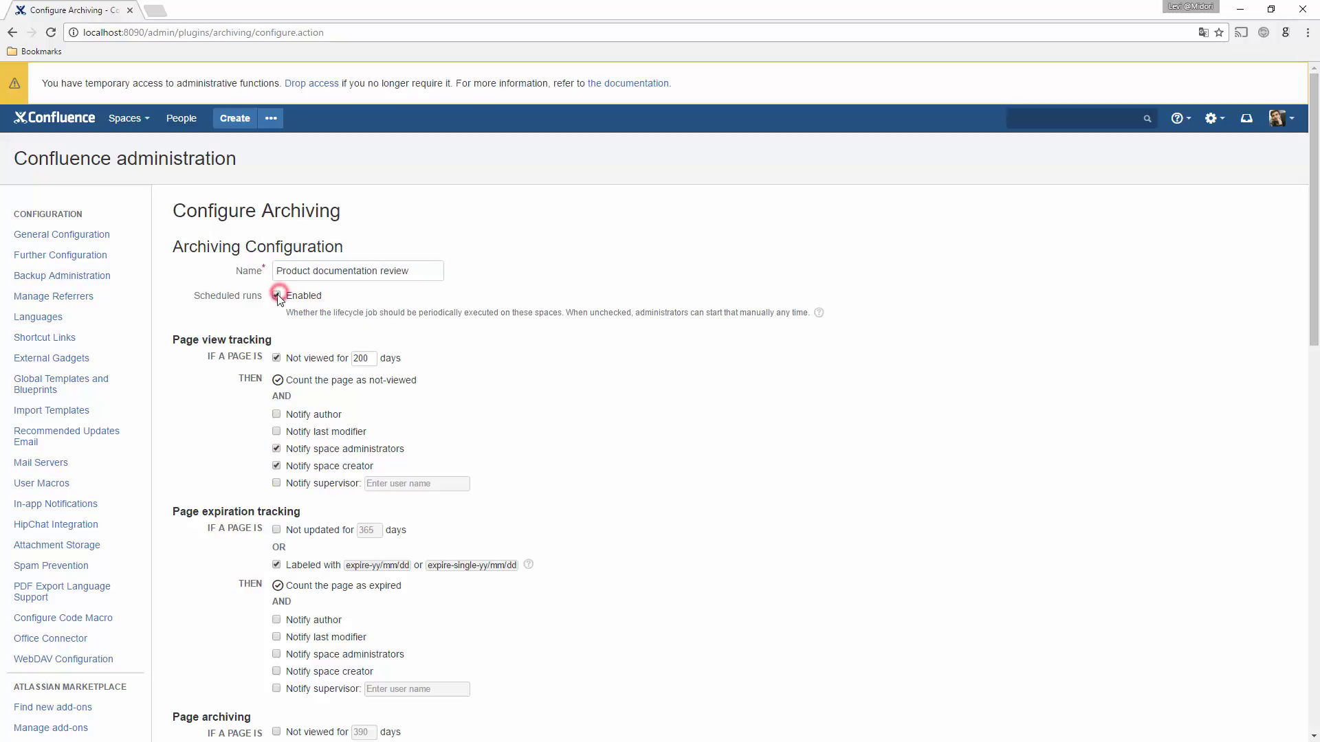
Turn off the not-viewed condition for page view tracking and make pages expire when not updated for 180 days
{"action": "left_click", "coordinate": [277, 358]}
{"action": "scroll", "coordinate": [277, 385], "scroll_direction": "down", "scroll_amount": 2}
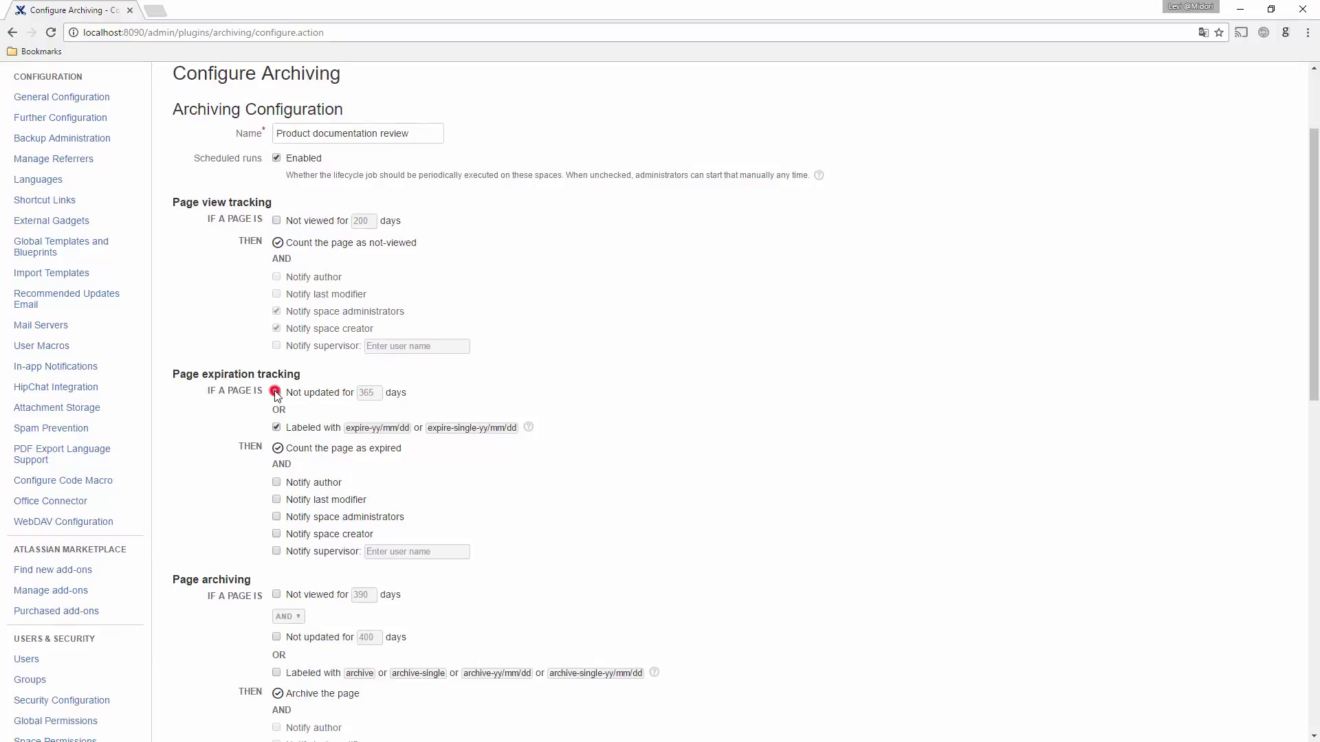
{"action": "left_click", "coordinate": [275, 392]}
{"action": "double_click", "coordinate": [376, 391]}
{"action": "left_click", "coordinate": [326, 413]}
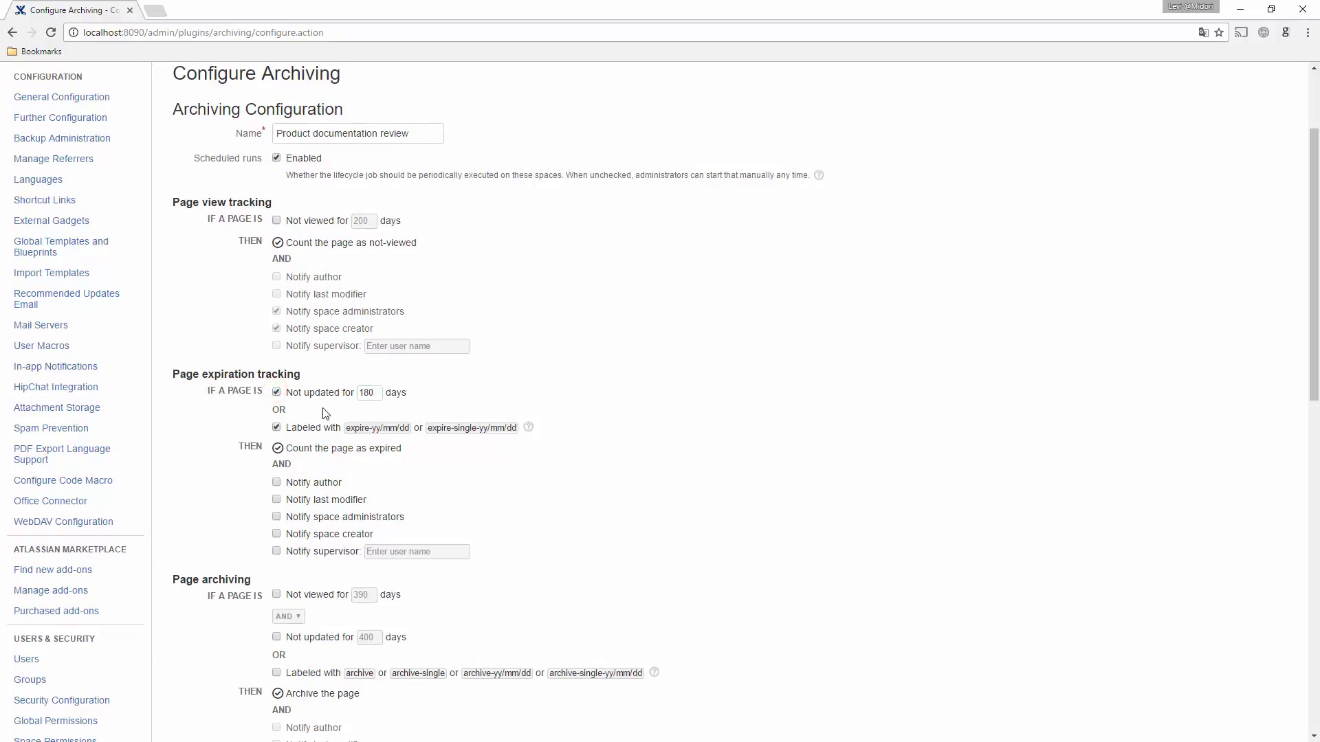
Enable expiration notifications to the author, last modifier and supervisor, enter the supervisor's user name, and save the configuration
{"action": "left_click", "coordinate": [276, 483]}
{"action": "left_click", "coordinate": [276, 500]}
{"action": "left_click", "coordinate": [277, 551]}
{"action": "left_click", "coordinate": [378, 552]}
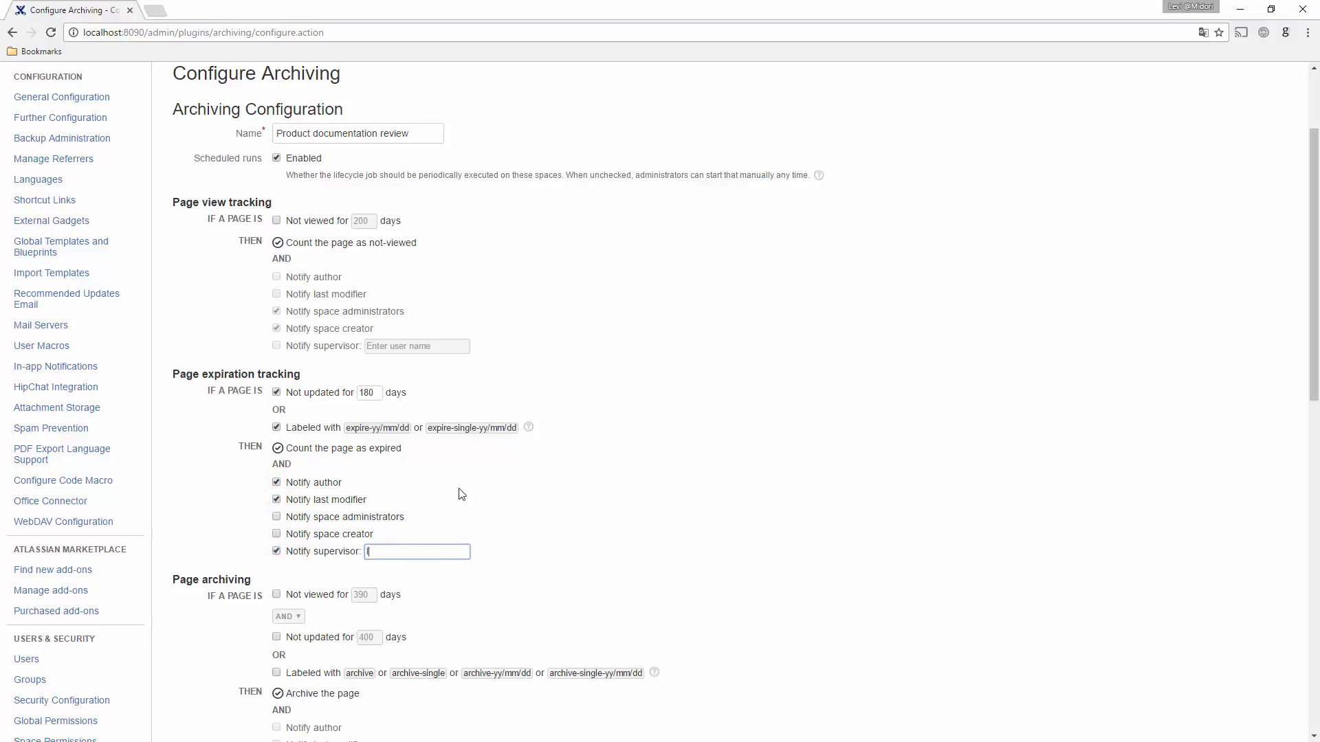
{"action": "type", "text": "leven"}
{"action": "key", "text": "Down"}
{"action": "key", "text": "Return"}
{"action": "scroll", "coordinate": [461, 494], "scroll_direction": "down", "scroll_amount": 4}
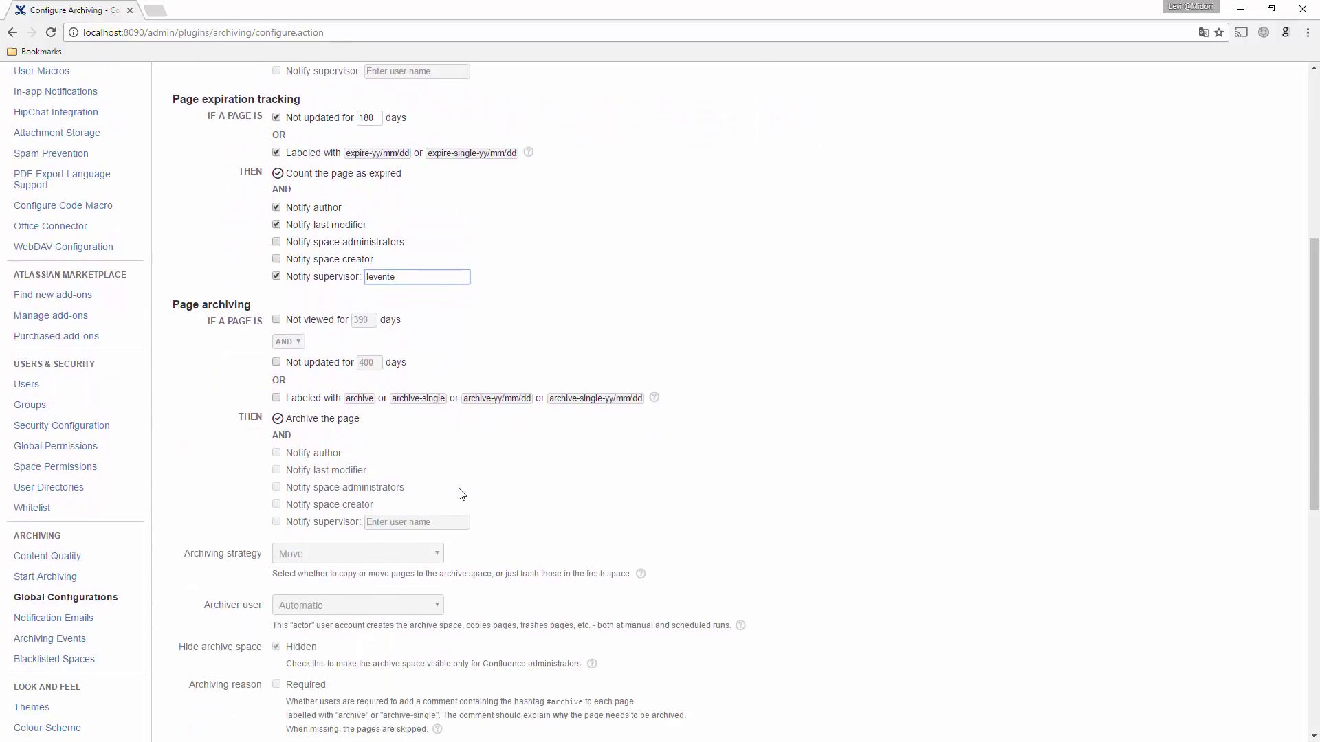
{"action": "scroll", "coordinate": [461, 494], "scroll_direction": "down", "scroll_amount": 3}
{"action": "left_click", "coordinate": [285, 561]}
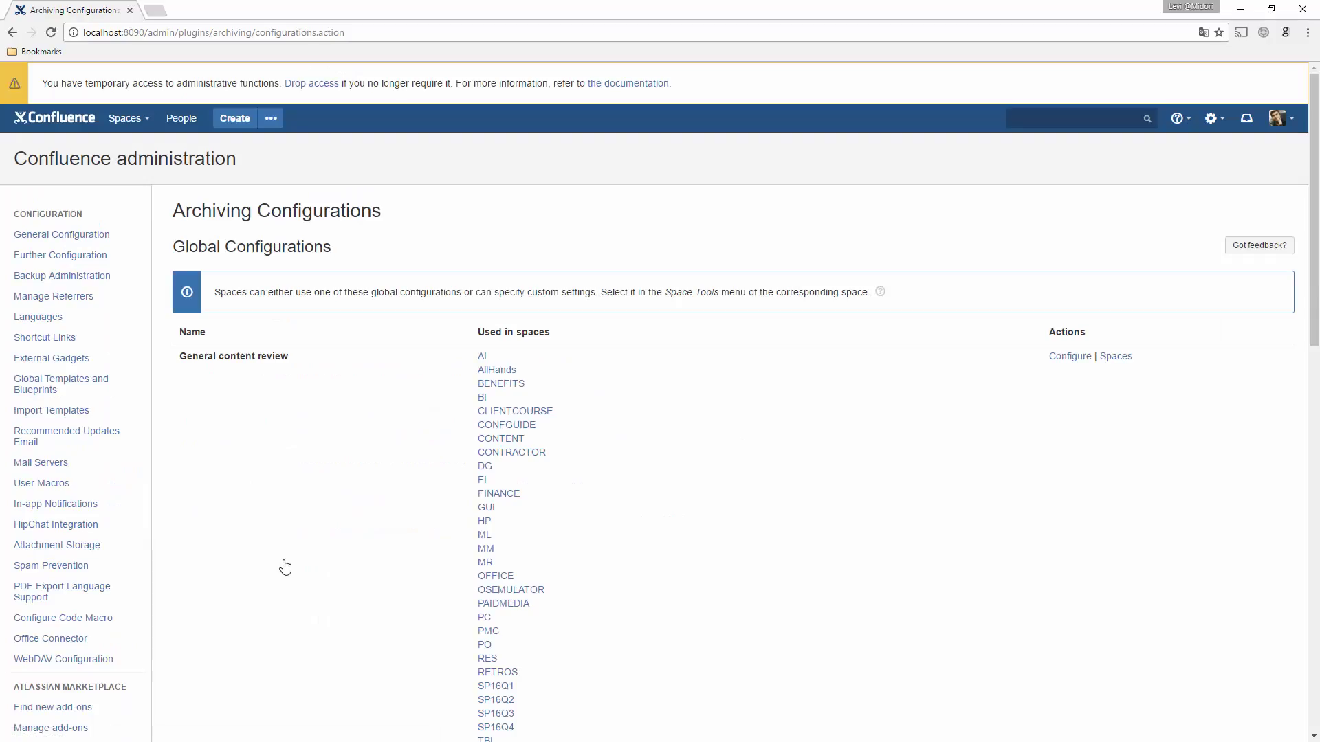
Apply the Product documentation review configuration to the AI Car, Beem4Biz App, FitBand activity tracker and Ha-Lo Drug Analytics Service product documentation spaces
{"action": "scroll", "coordinate": [286, 566], "scroll_direction": "down", "scroll_amount": 3}
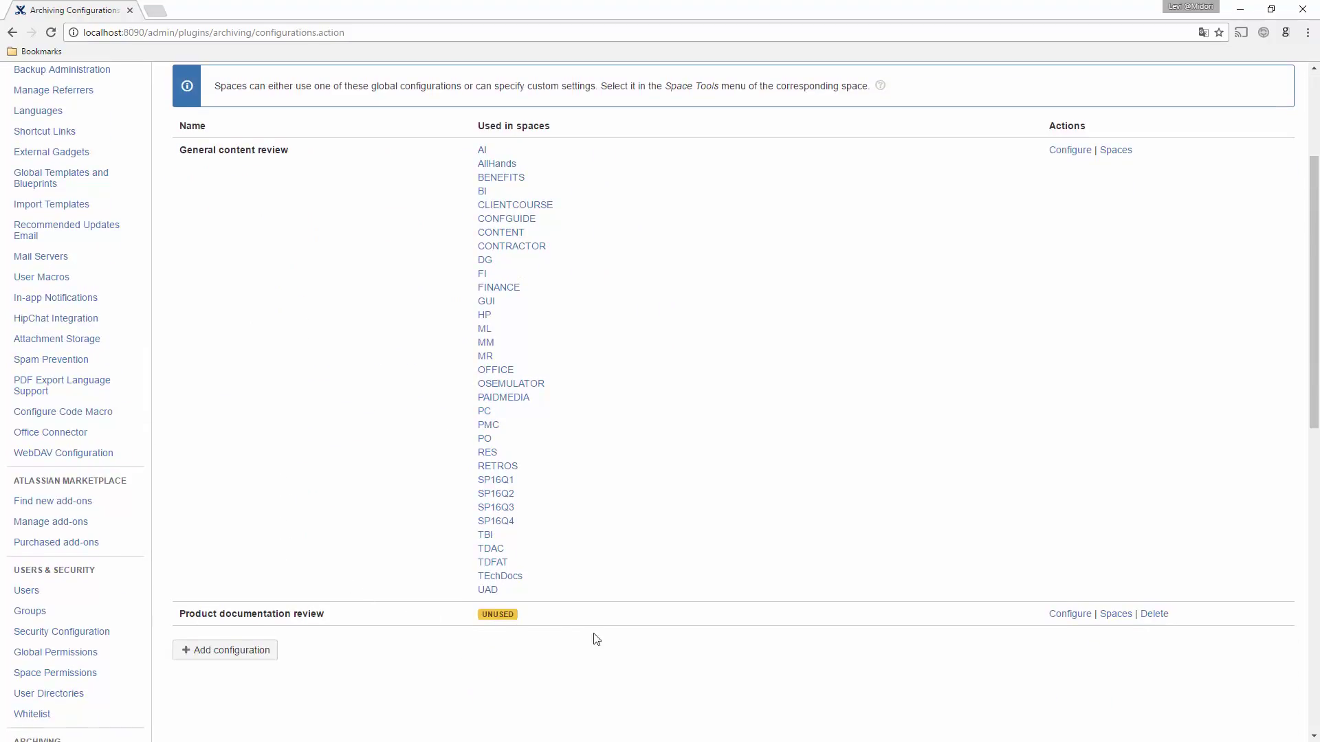
{"action": "left_click", "coordinate": [1112, 618]}
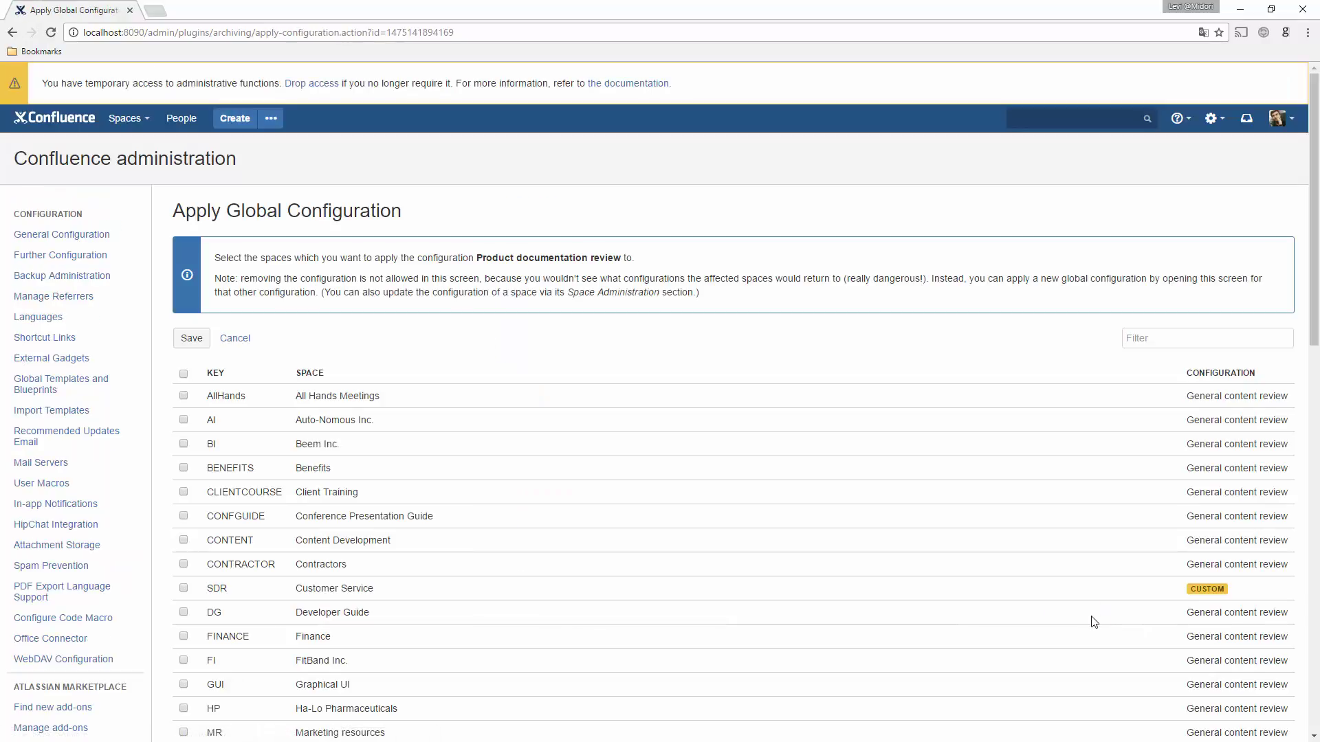
{"action": "left_click", "coordinate": [1150, 342]}
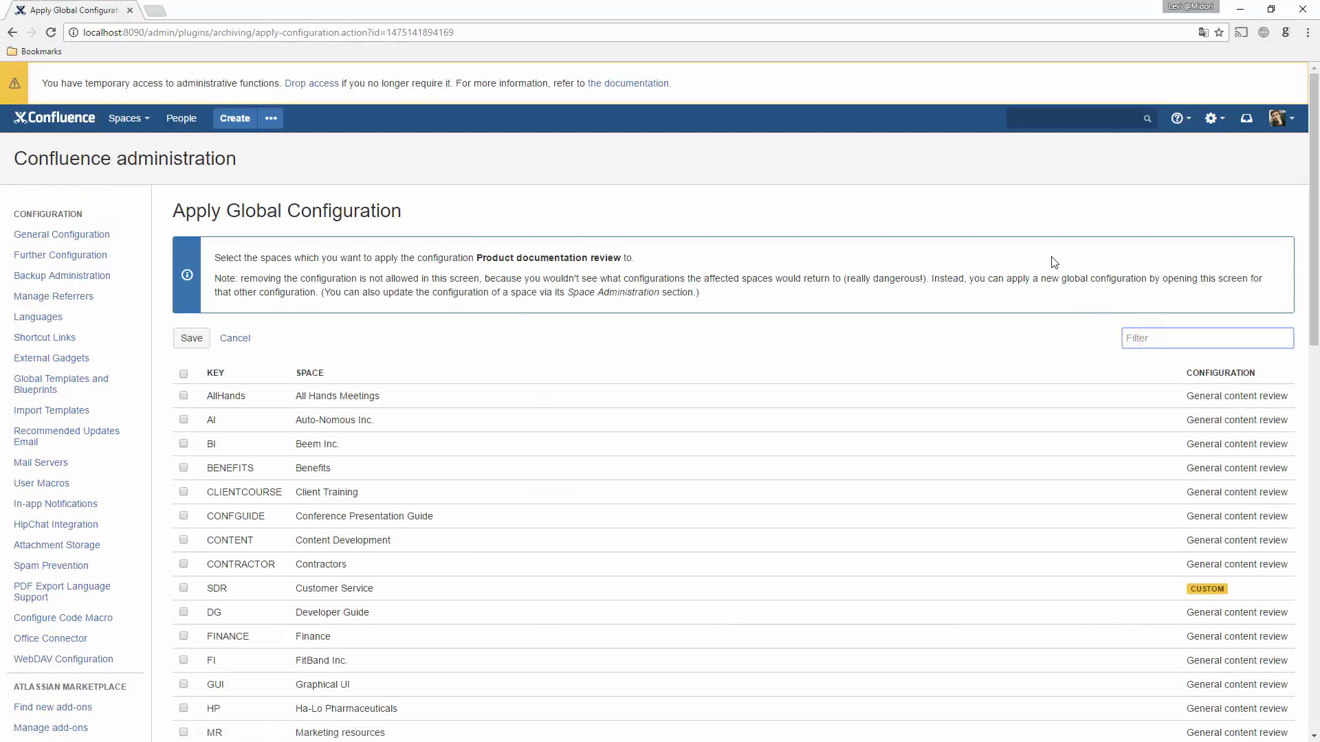
{"action": "type", "text": "prod"}
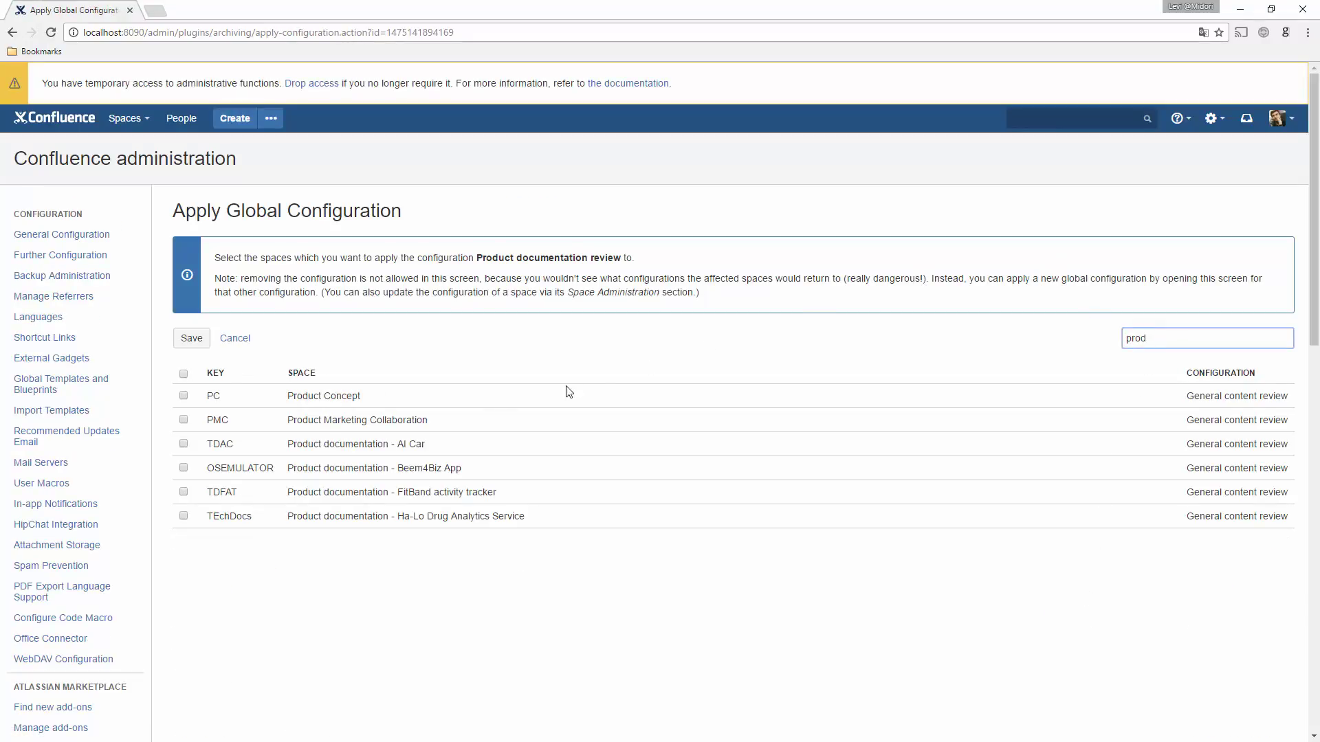
{"action": "left_click", "coordinate": [184, 444]}
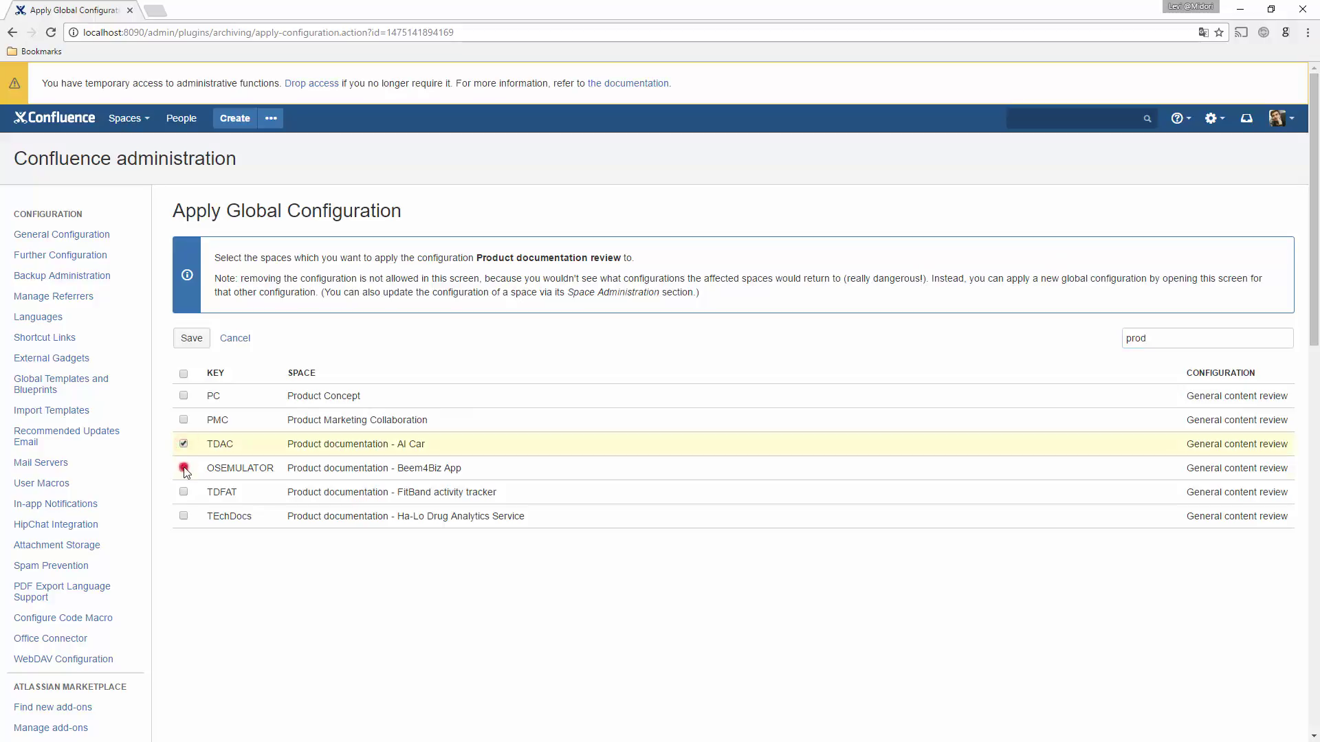
{"action": "left_click", "coordinate": [183, 493]}
{"action": "left_click", "coordinate": [193, 340]}
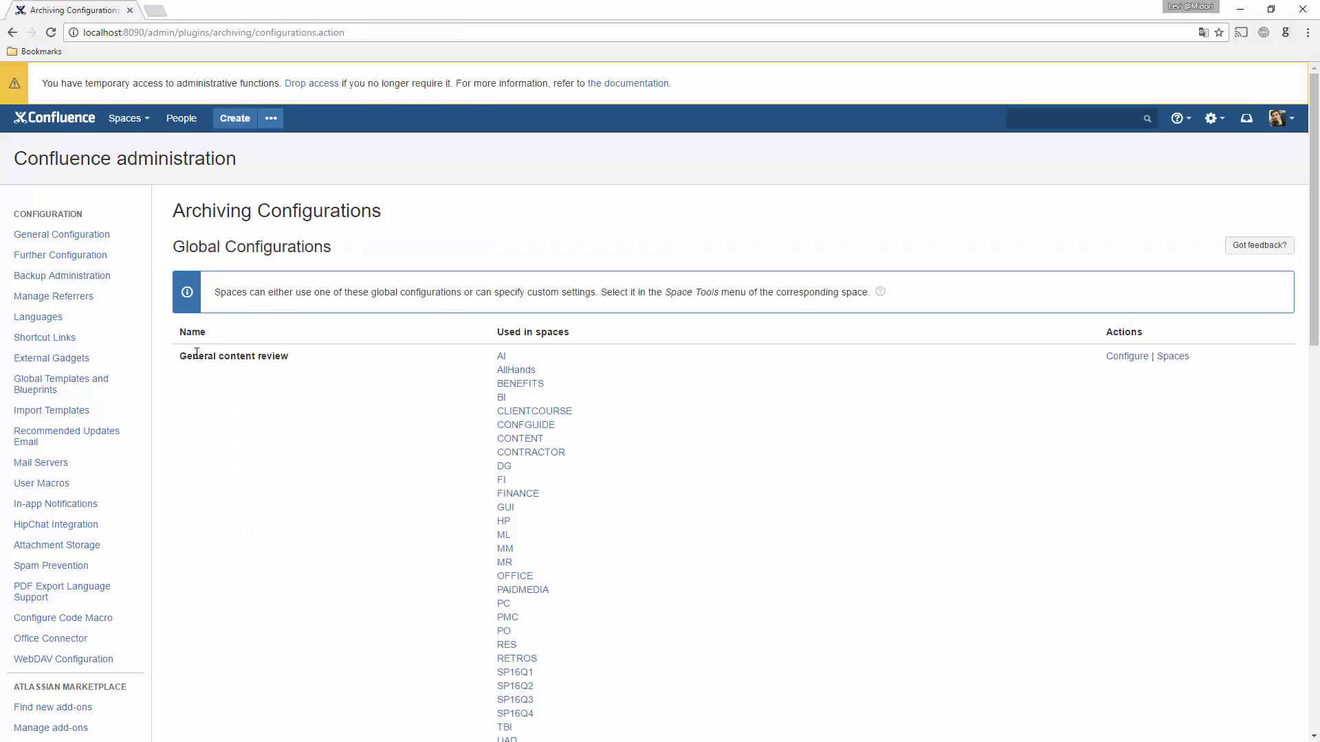
{"action": "scroll", "coordinate": [216, 393], "scroll_direction": "down", "scroll_amount": 3}
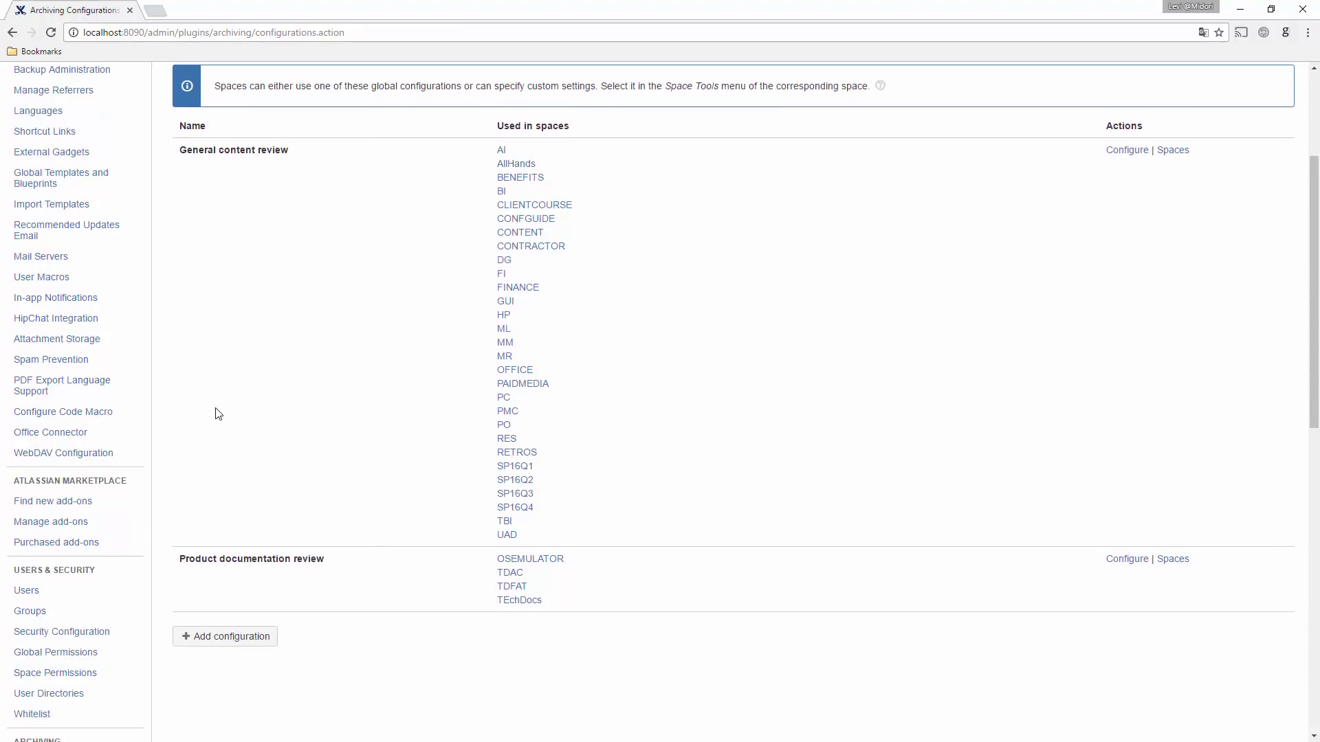
Start the lifecycle job globally, switch to Gmail, refresh the System email label and open the notification about expired pages
{"action": "scroll", "coordinate": [218, 413], "scroll_direction": "down", "scroll_amount": 2}
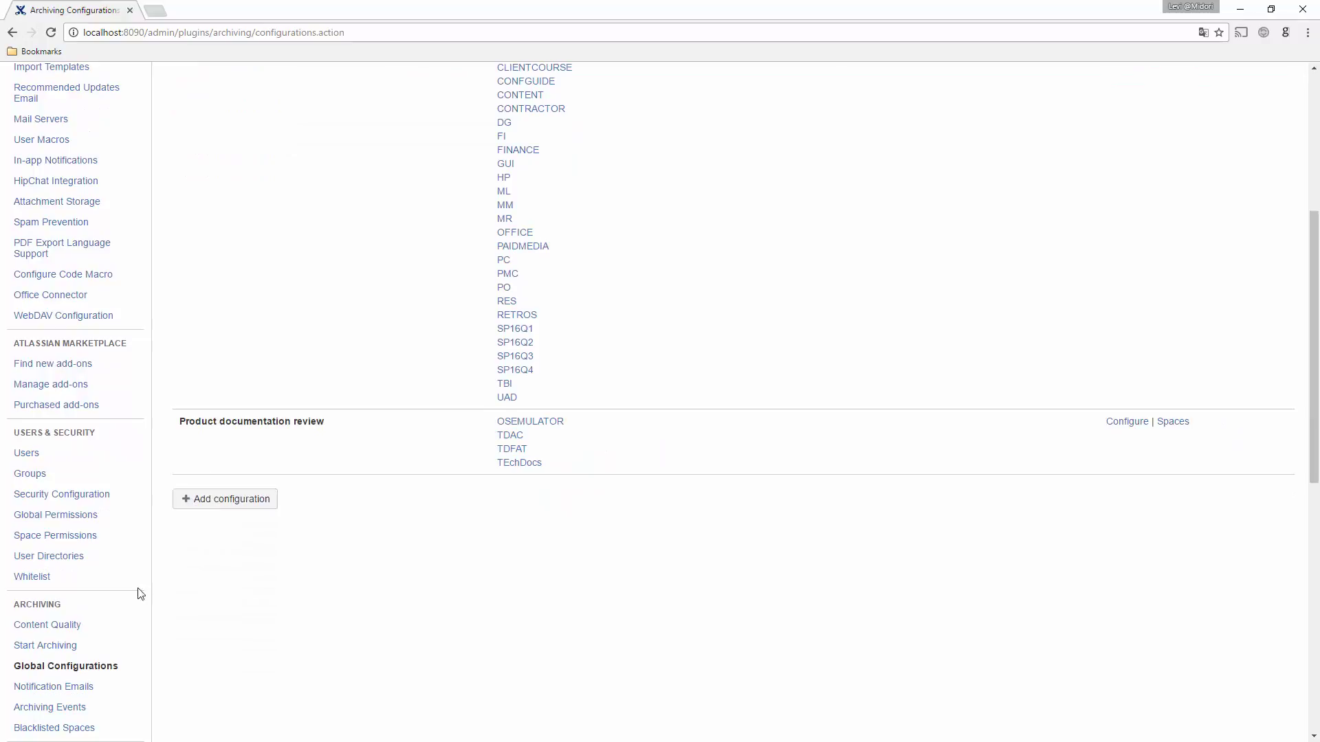
{"action": "left_click", "coordinate": [36, 646]}
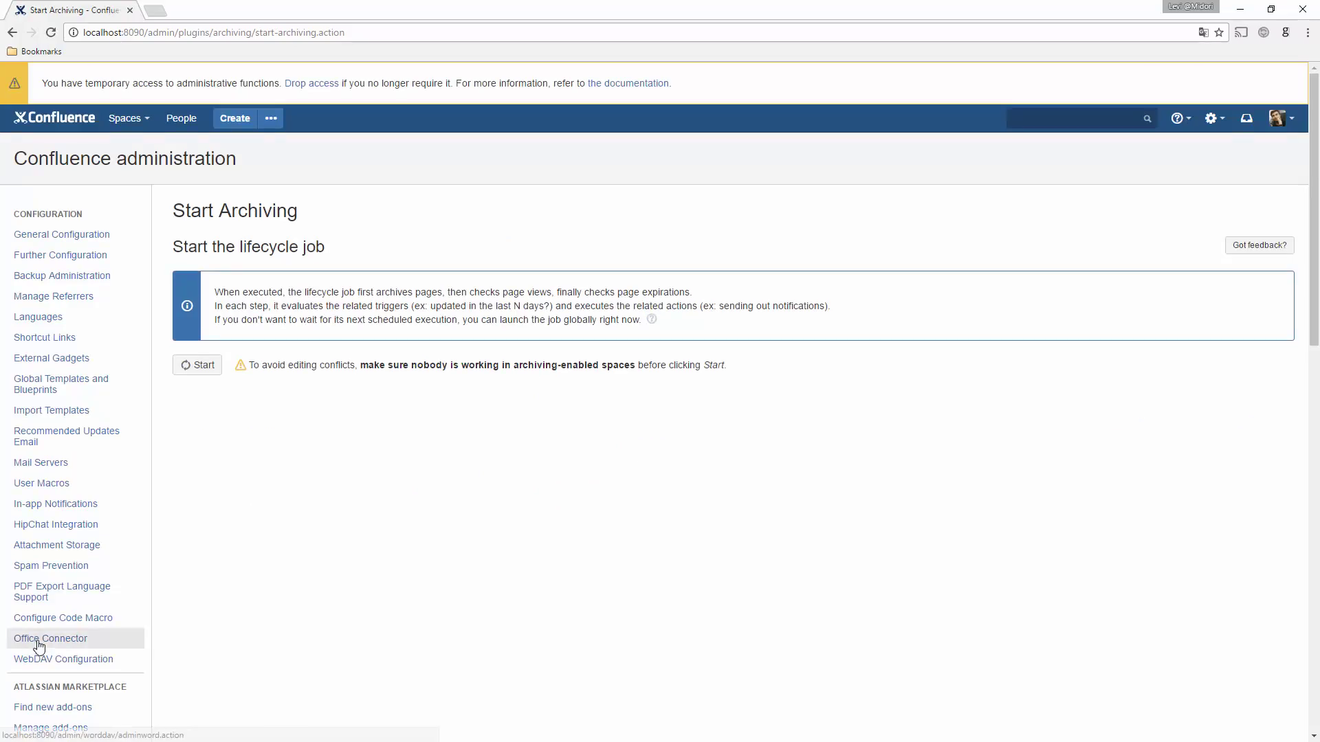
{"action": "left_click", "coordinate": [205, 368]}
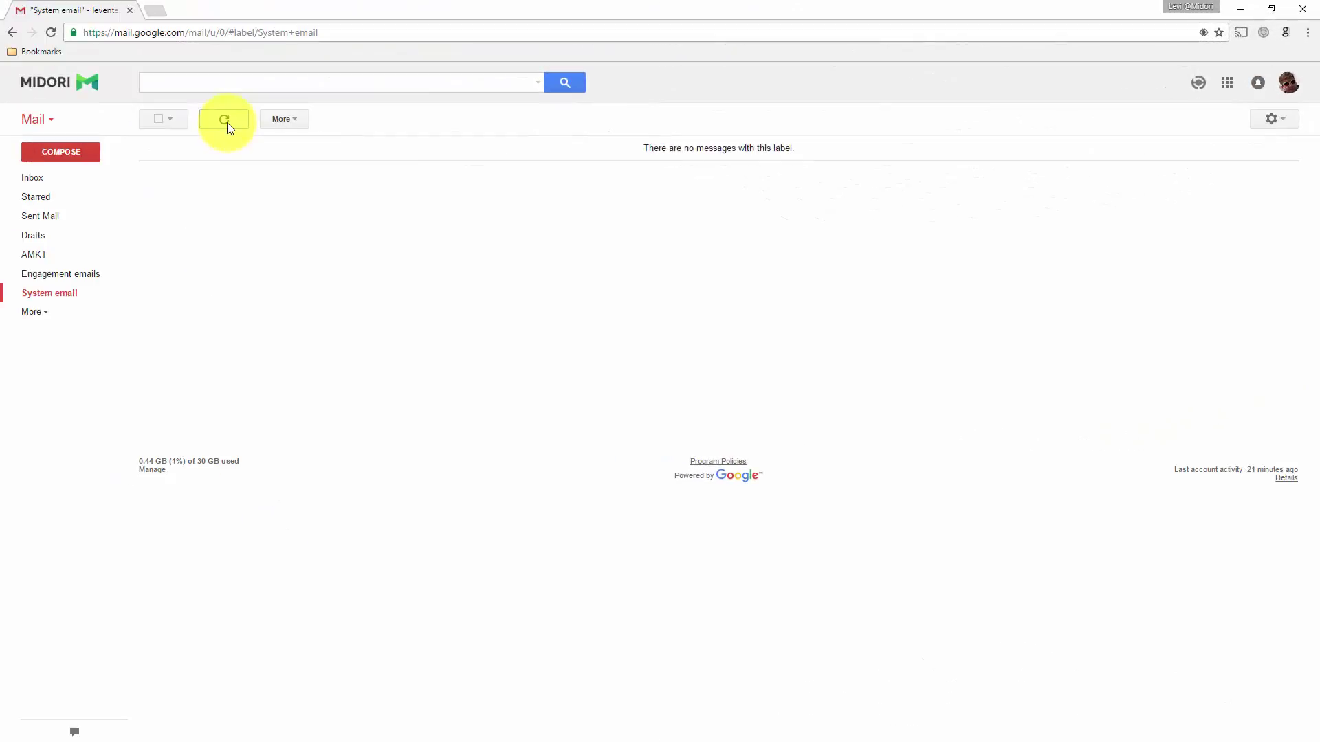
{"action": "left_click", "coordinate": [227, 123]}
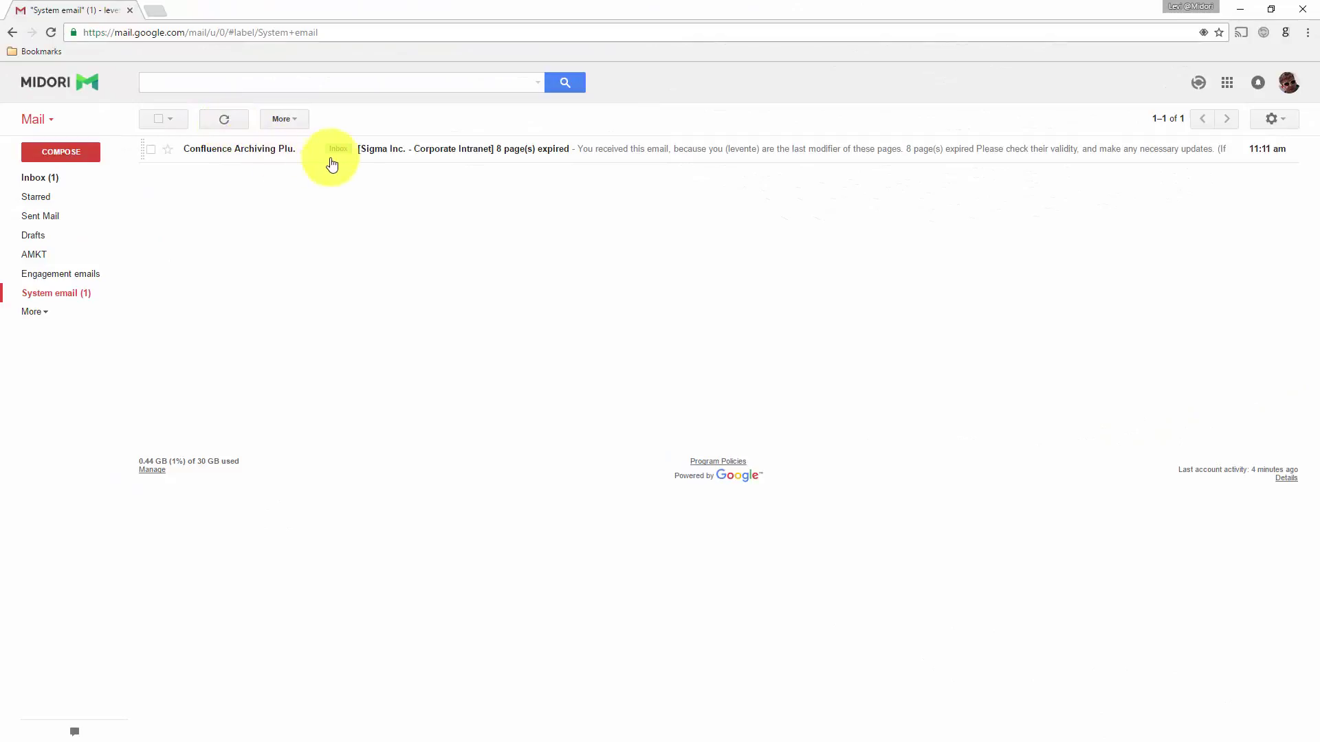
{"action": "left_click", "coordinate": [417, 155]}
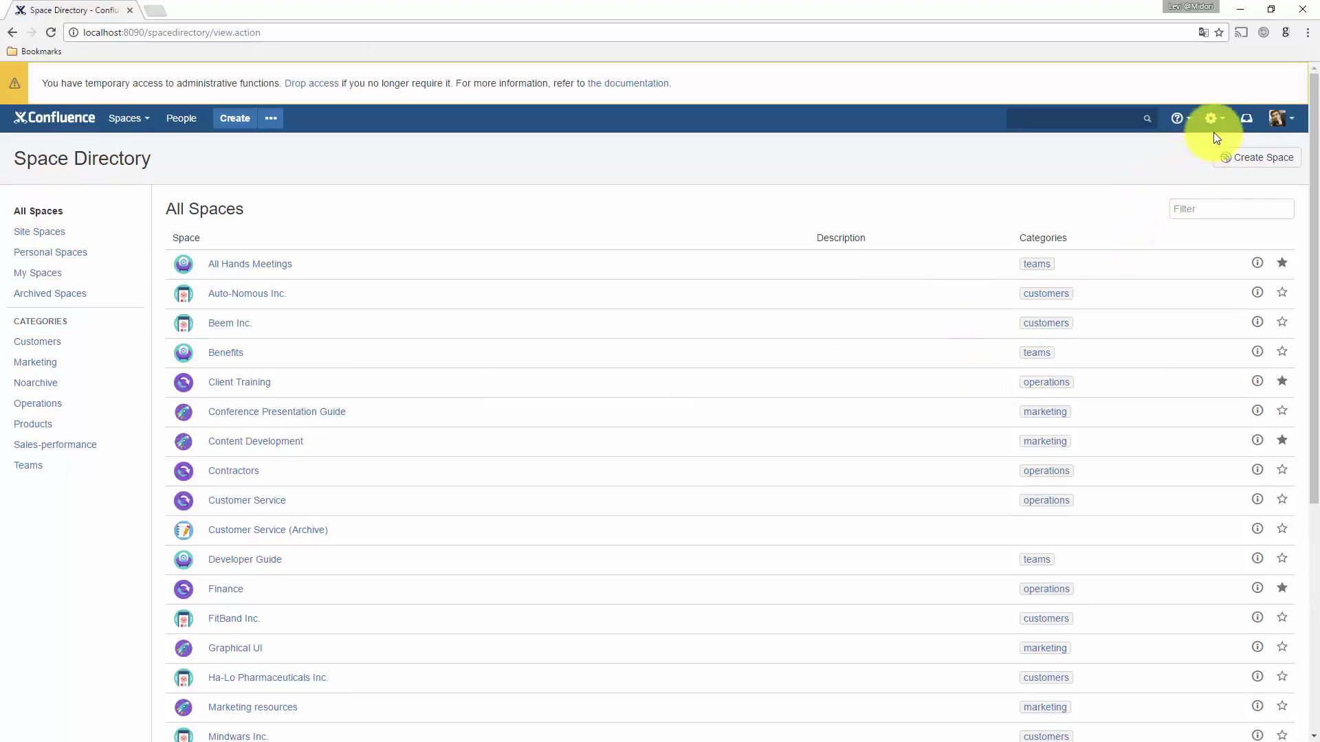
Add a global archiving configuration named Unused customer content report in Confluence, with scheduled runs enabled
{"action": "left_click", "coordinate": [1213, 118]}
{"action": "left_click", "coordinate": [1167, 215]}
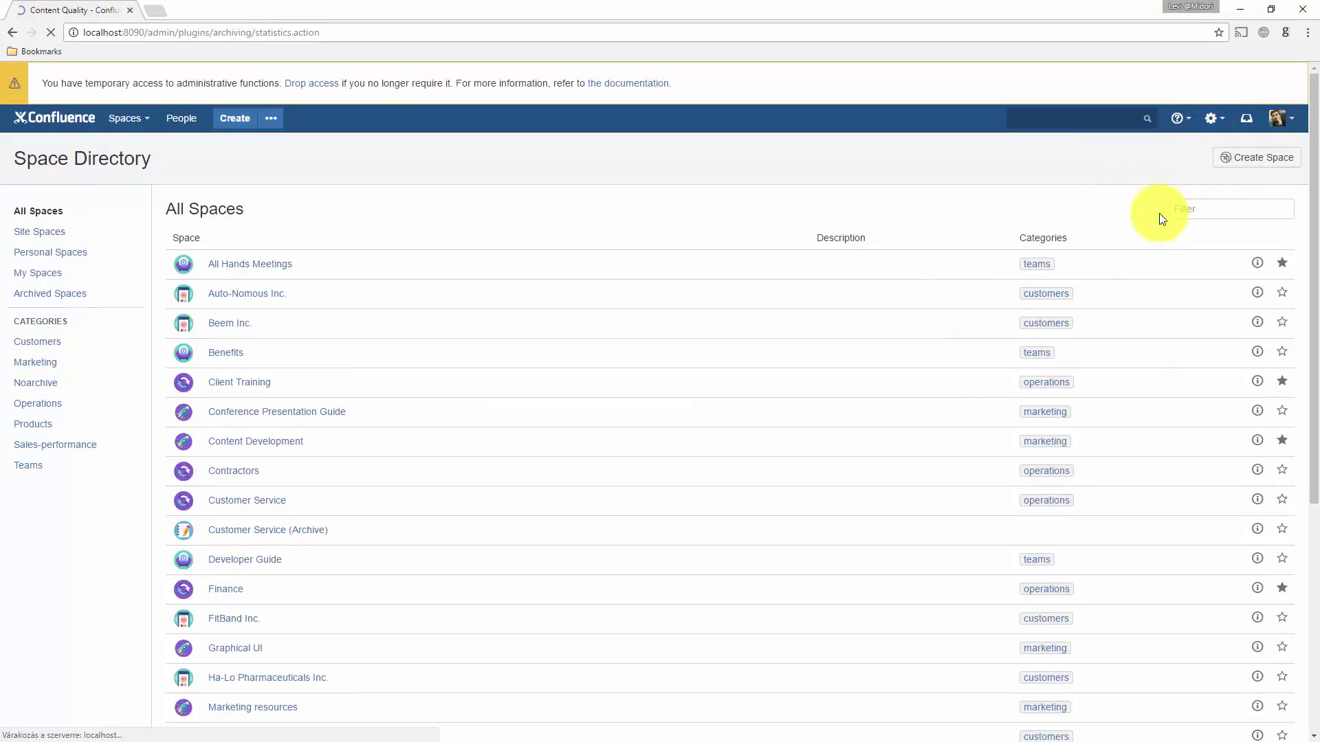
{"action": "scroll", "coordinate": [488, 337], "scroll_direction": "down", "scroll_amount": 5}
{"action": "scroll", "coordinate": [484, 343], "scroll_direction": "down", "scroll_amount": 4}
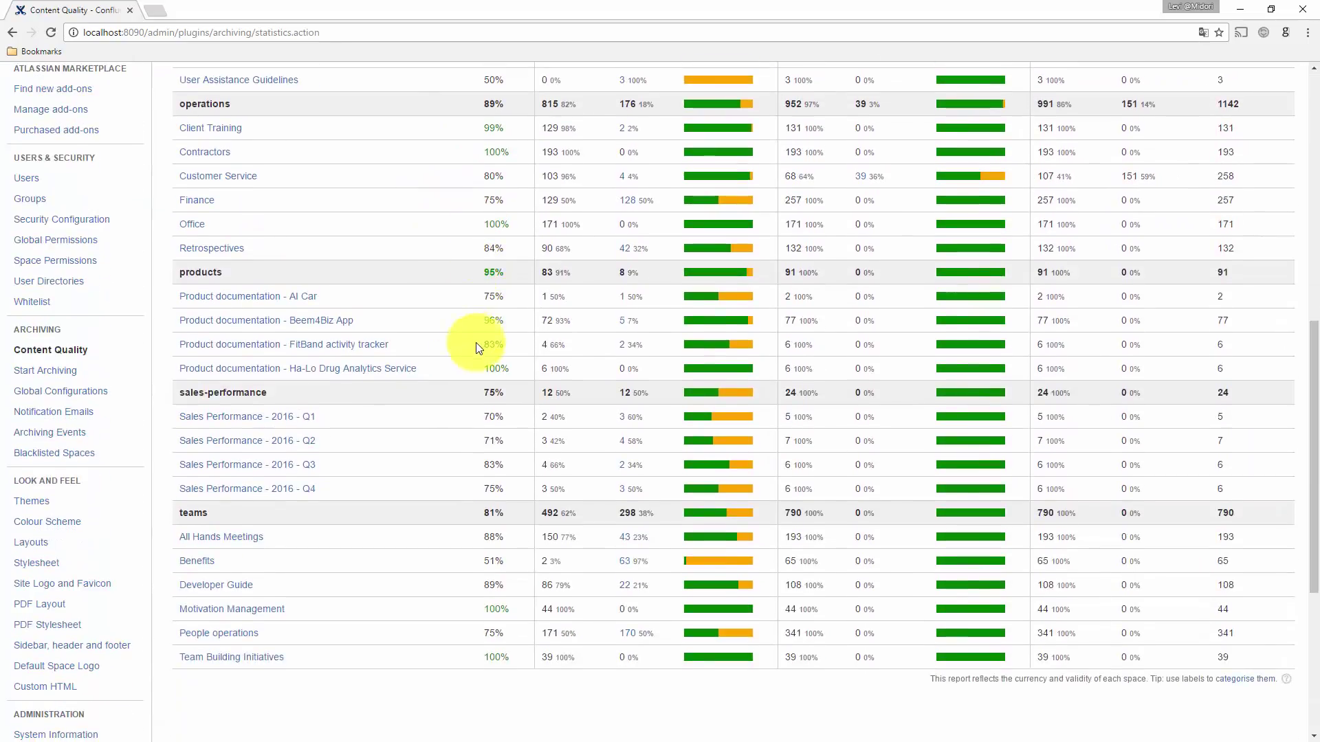
{"action": "left_click", "coordinate": [102, 392]}
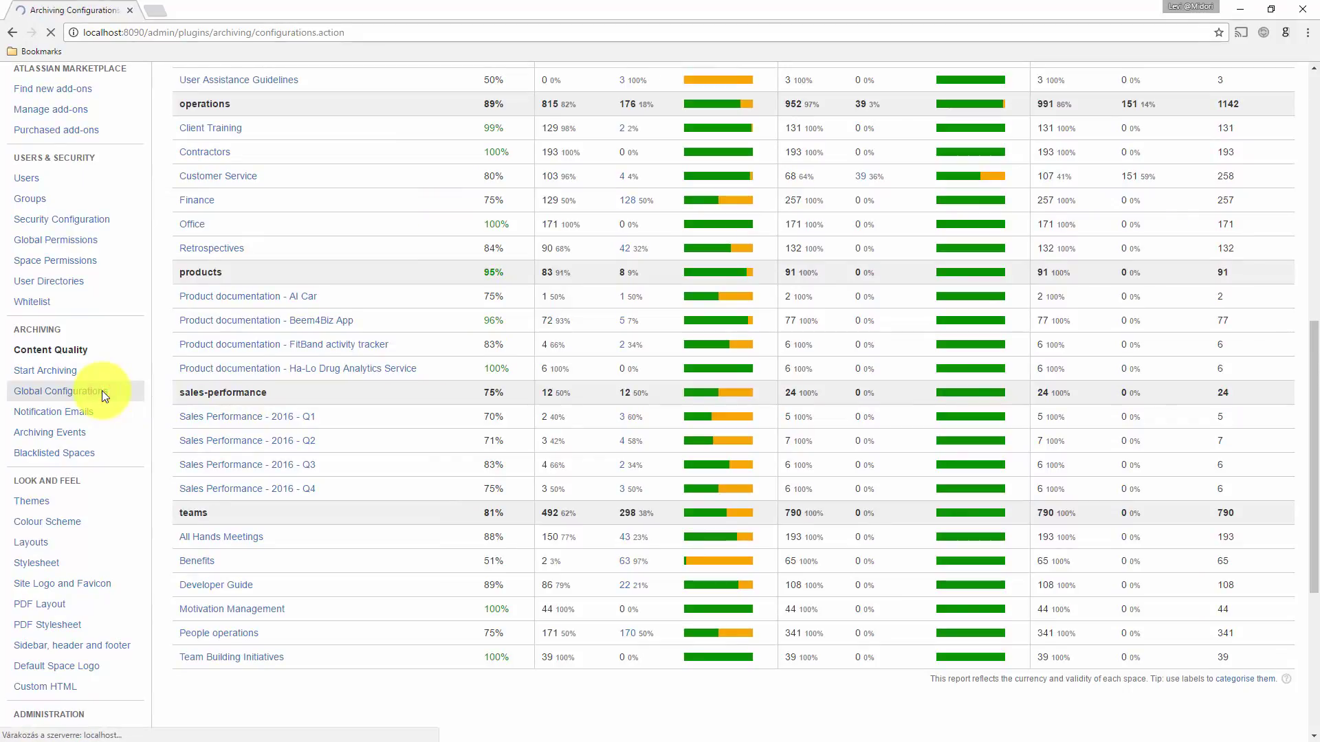
{"action": "scroll", "coordinate": [193, 402], "scroll_direction": "down", "scroll_amount": 3}
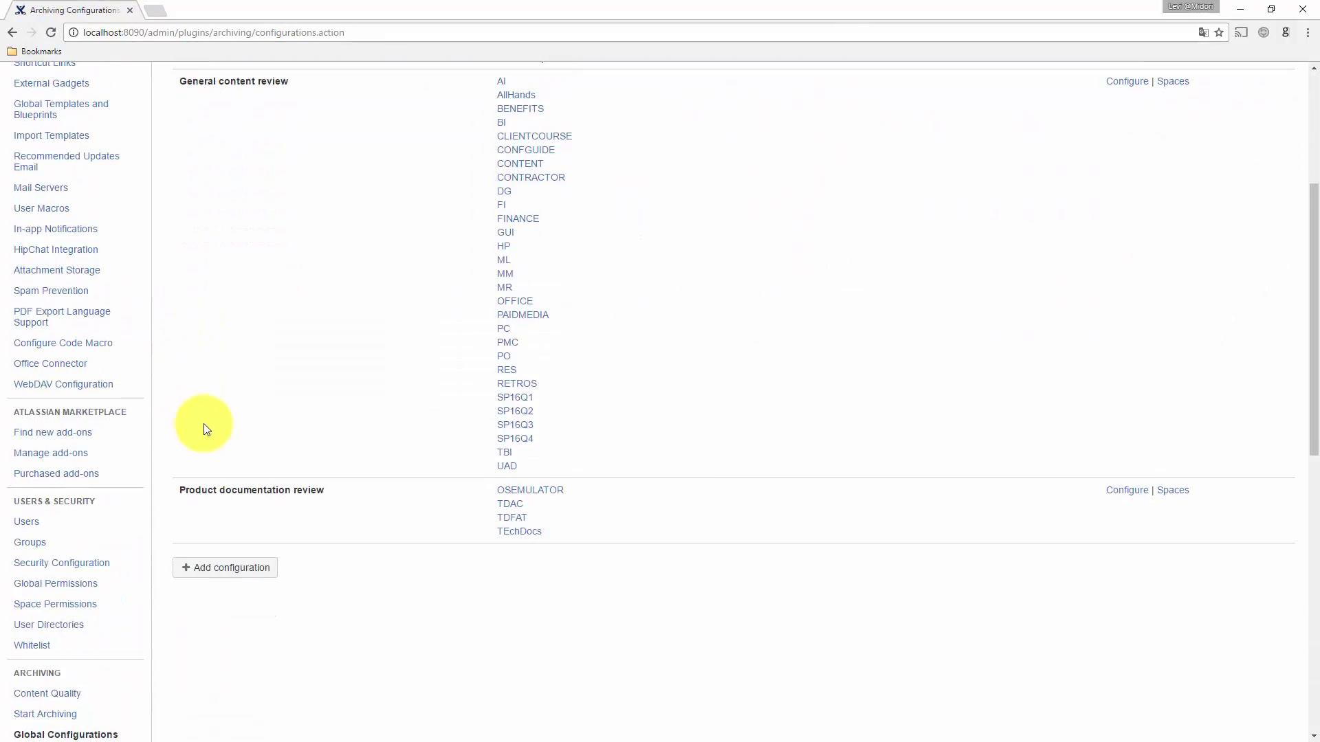
{"action": "left_click", "coordinate": [229, 568]}
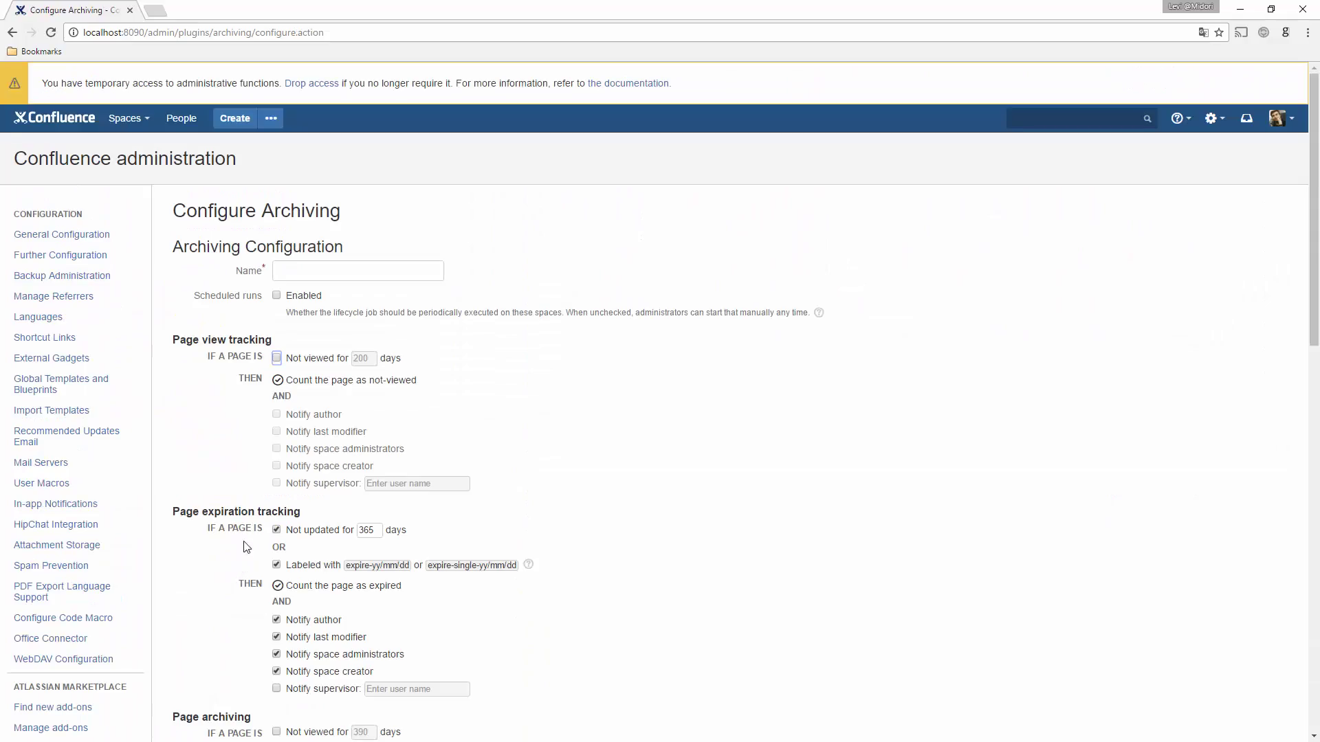
{"action": "left_click", "coordinate": [316, 271]}
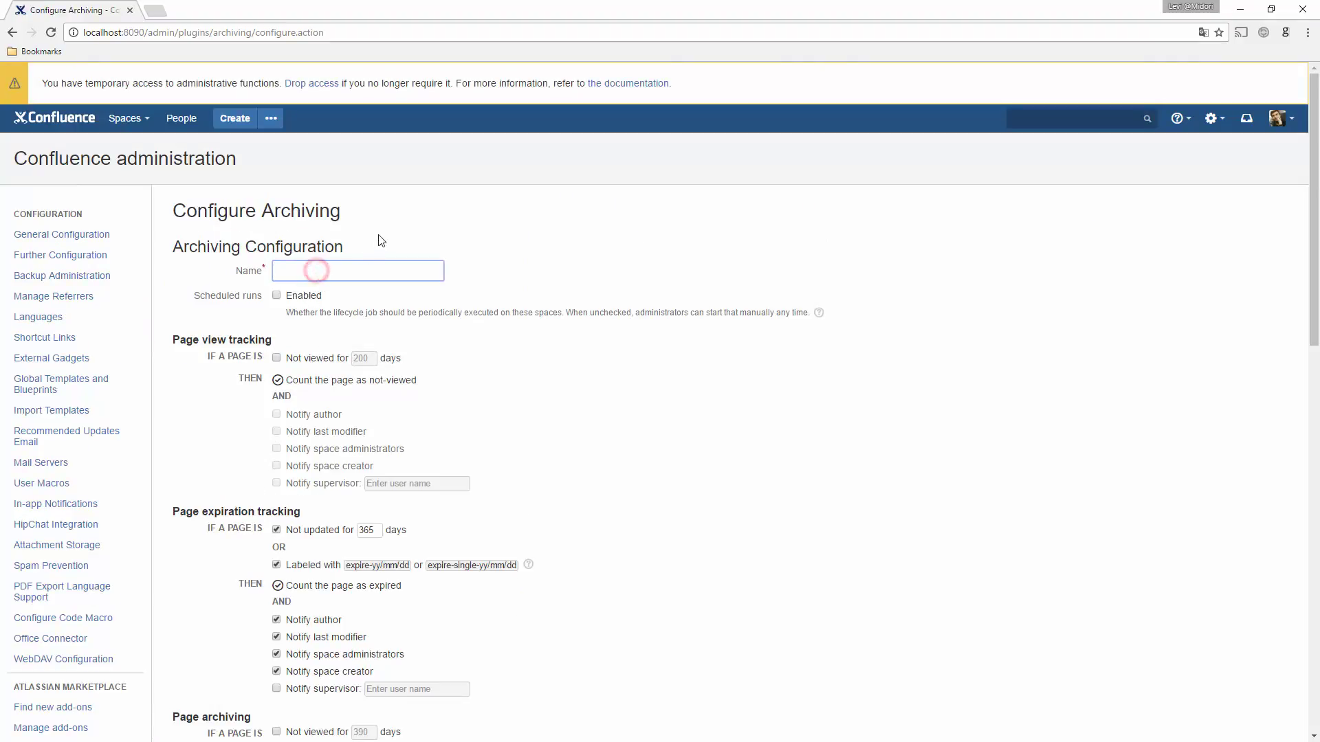
{"action": "type", "text": "Unused customer content report"}
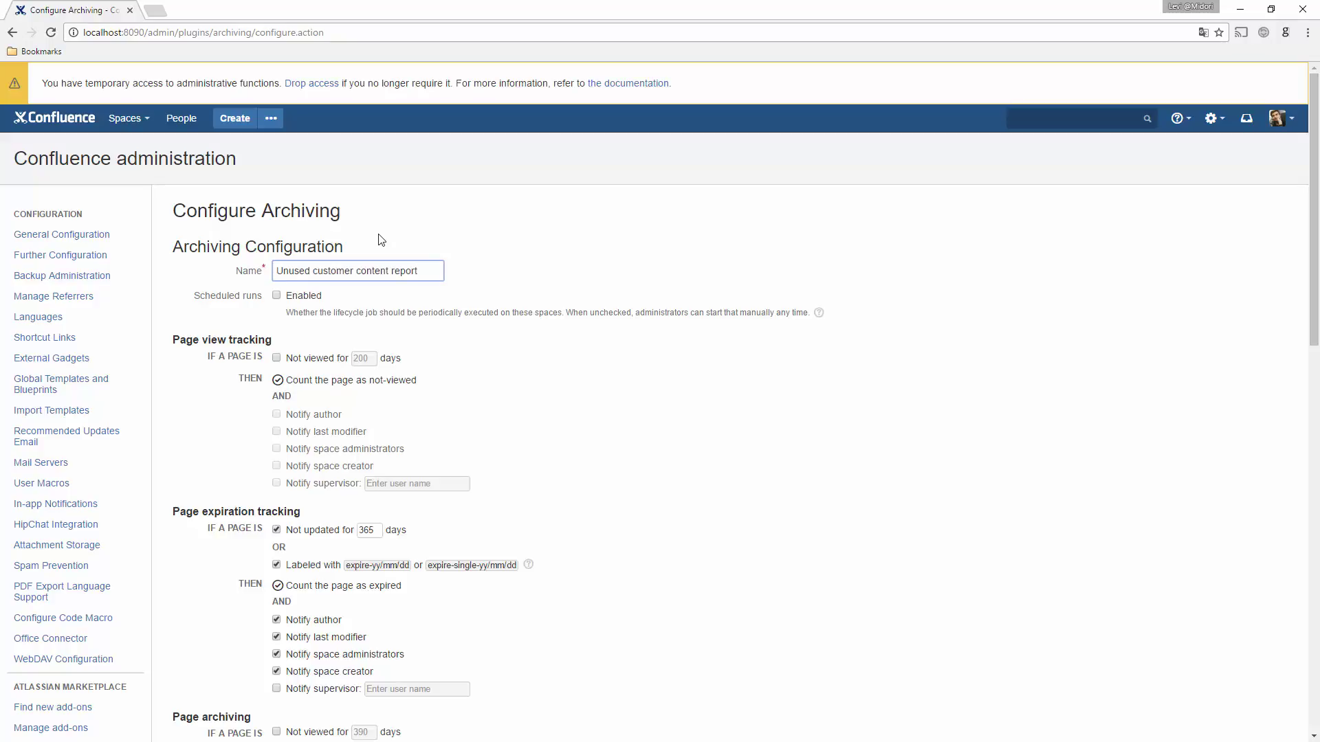
{"action": "left_click", "coordinate": [277, 297]}
Enable page view tracking for pages not viewed for 100 days and have space administrators notified about them
{"action": "left_click", "coordinate": [277, 359]}
{"action": "double_click", "coordinate": [369, 356]}
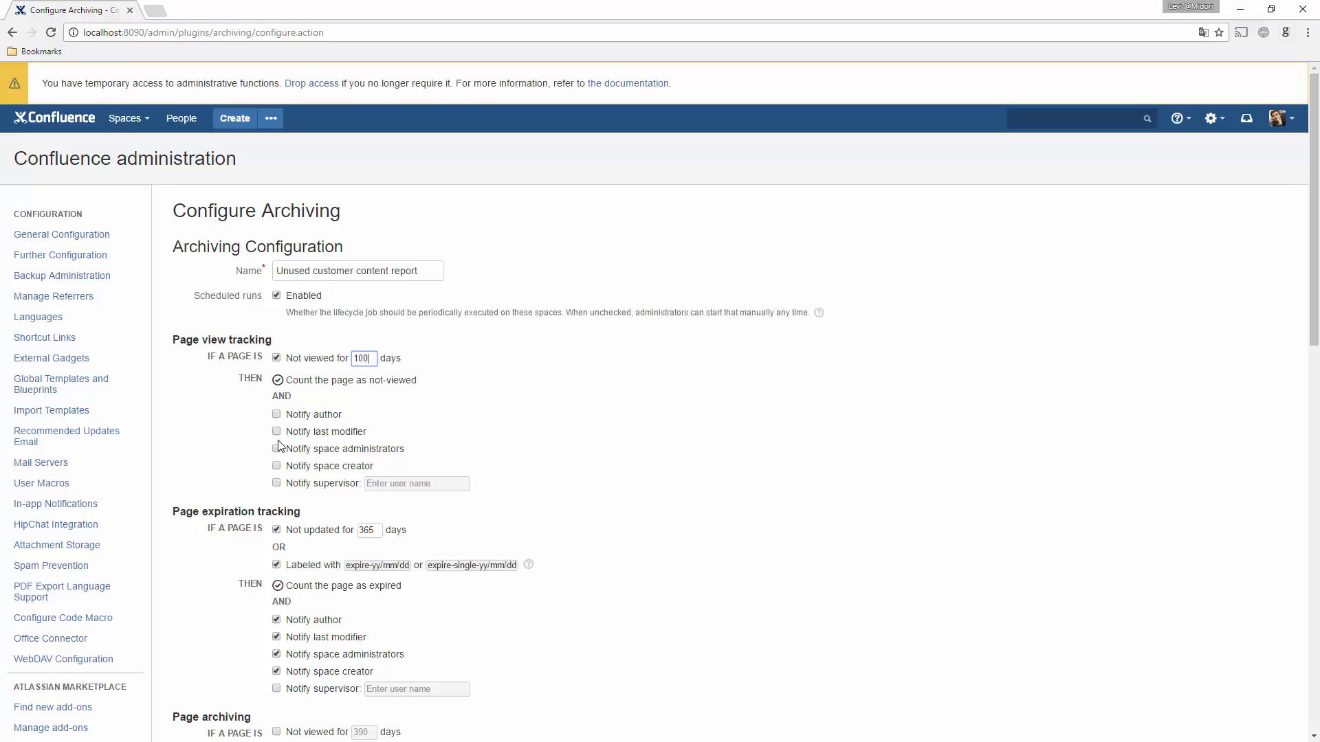
{"action": "scroll", "coordinate": [279, 451], "scroll_direction": "down", "scroll_amount": 2}
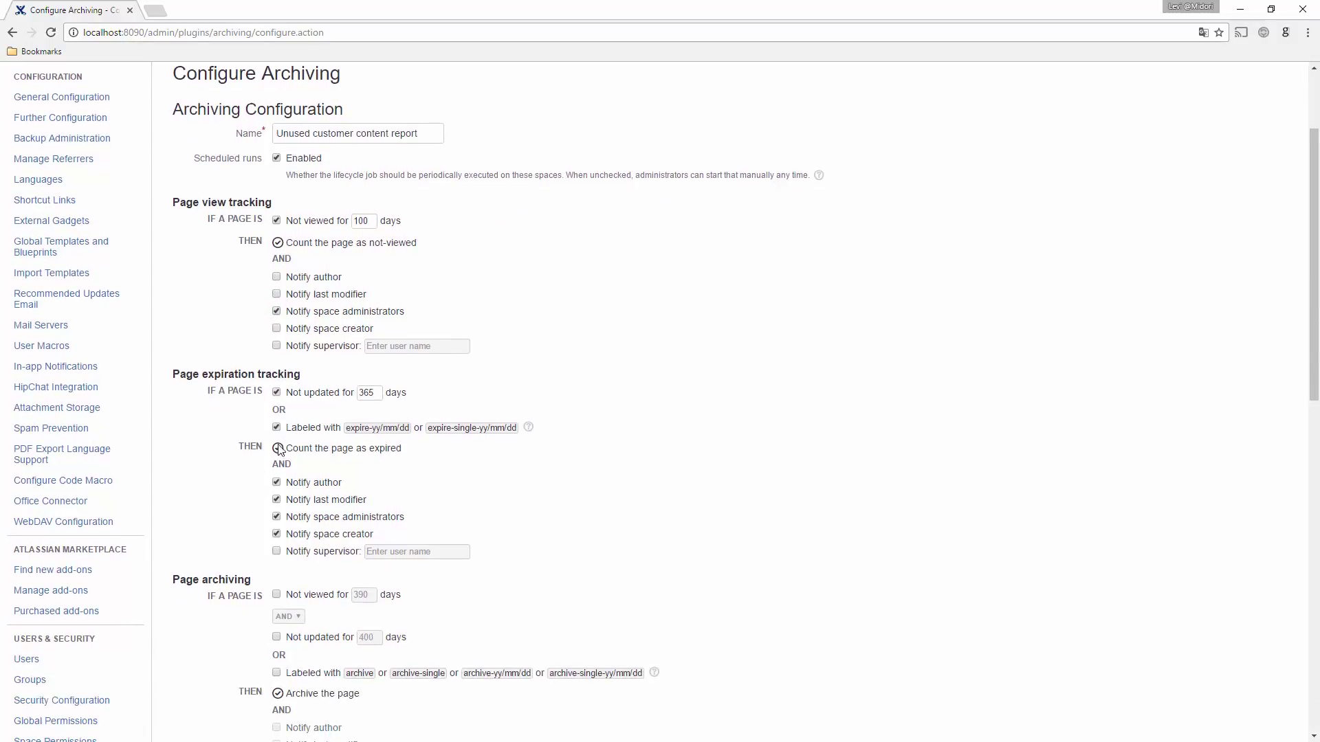
Turn off both the not-updated and the label conditions for page expiration tracking, and save the configuration
{"action": "left_click", "coordinate": [276, 427]}
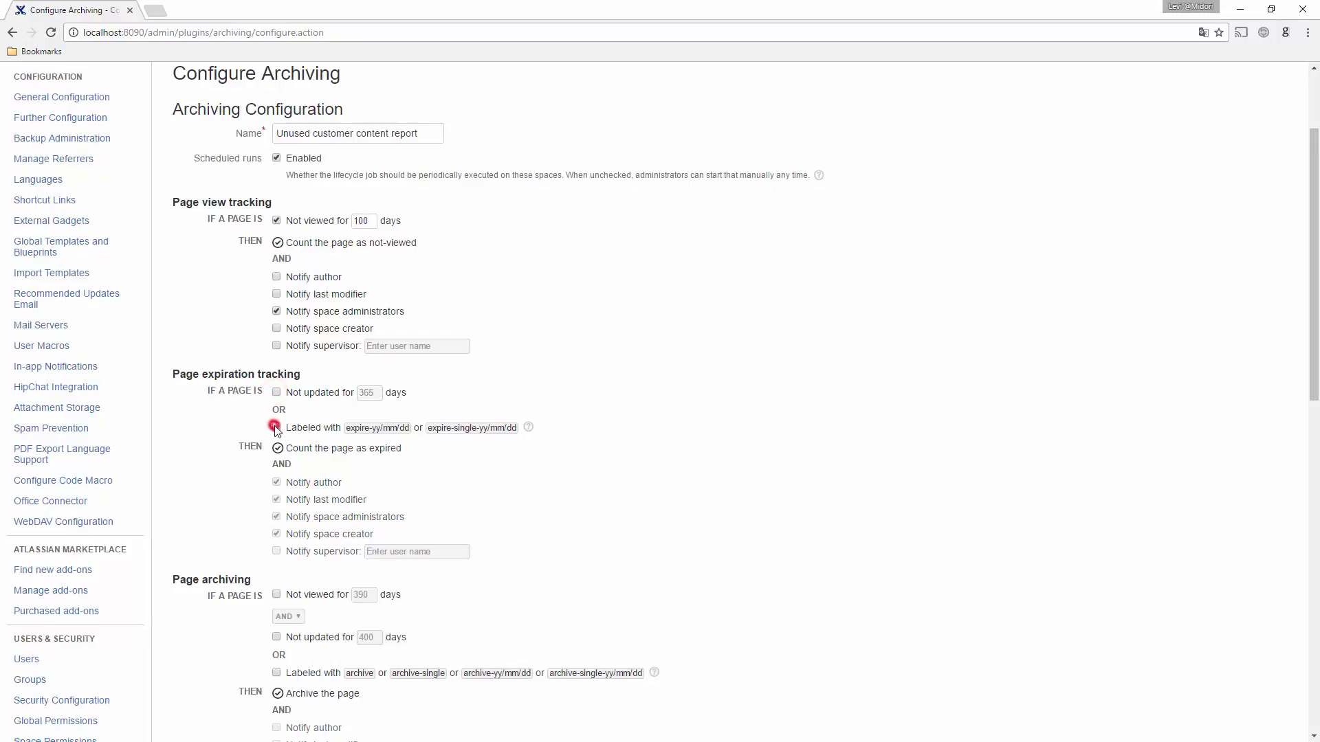
{"action": "scroll", "coordinate": [277, 429], "scroll_direction": "down", "scroll_amount": 3}
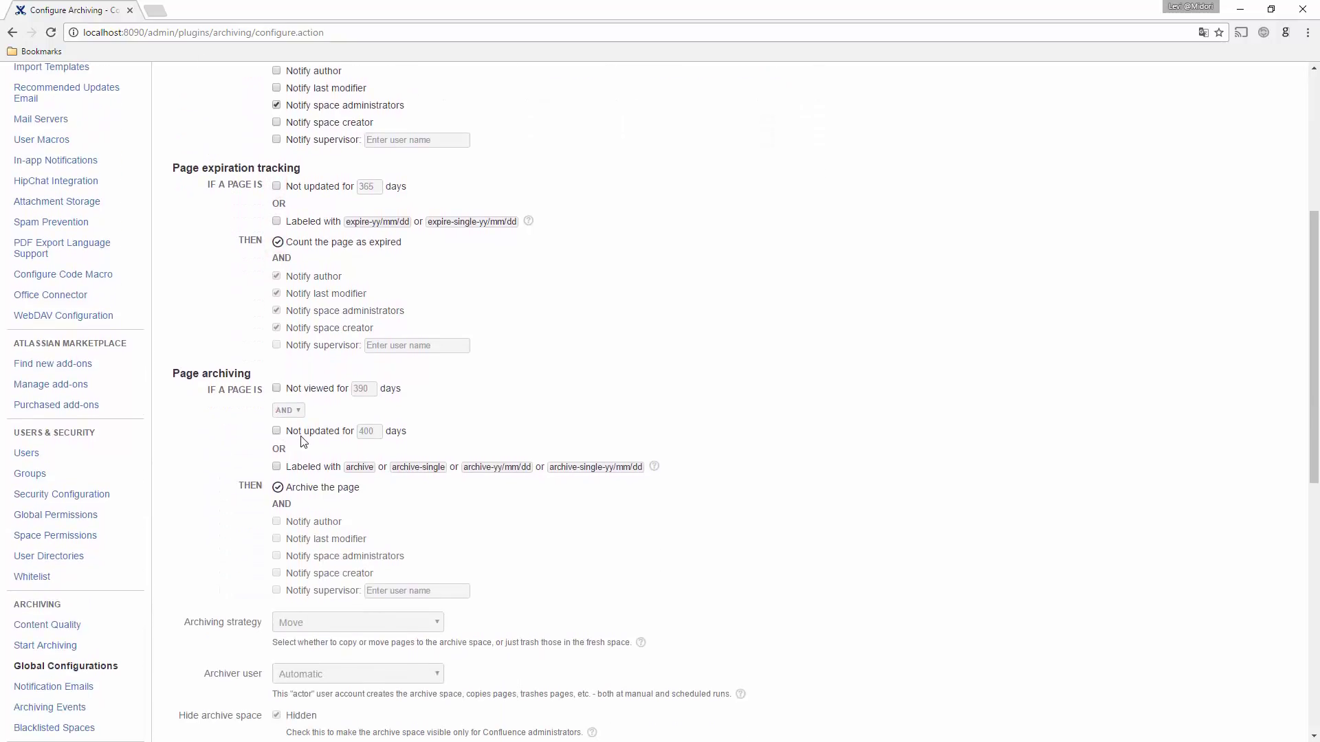
{"action": "scroll", "coordinate": [302, 440], "scroll_direction": "down", "scroll_amount": 2}
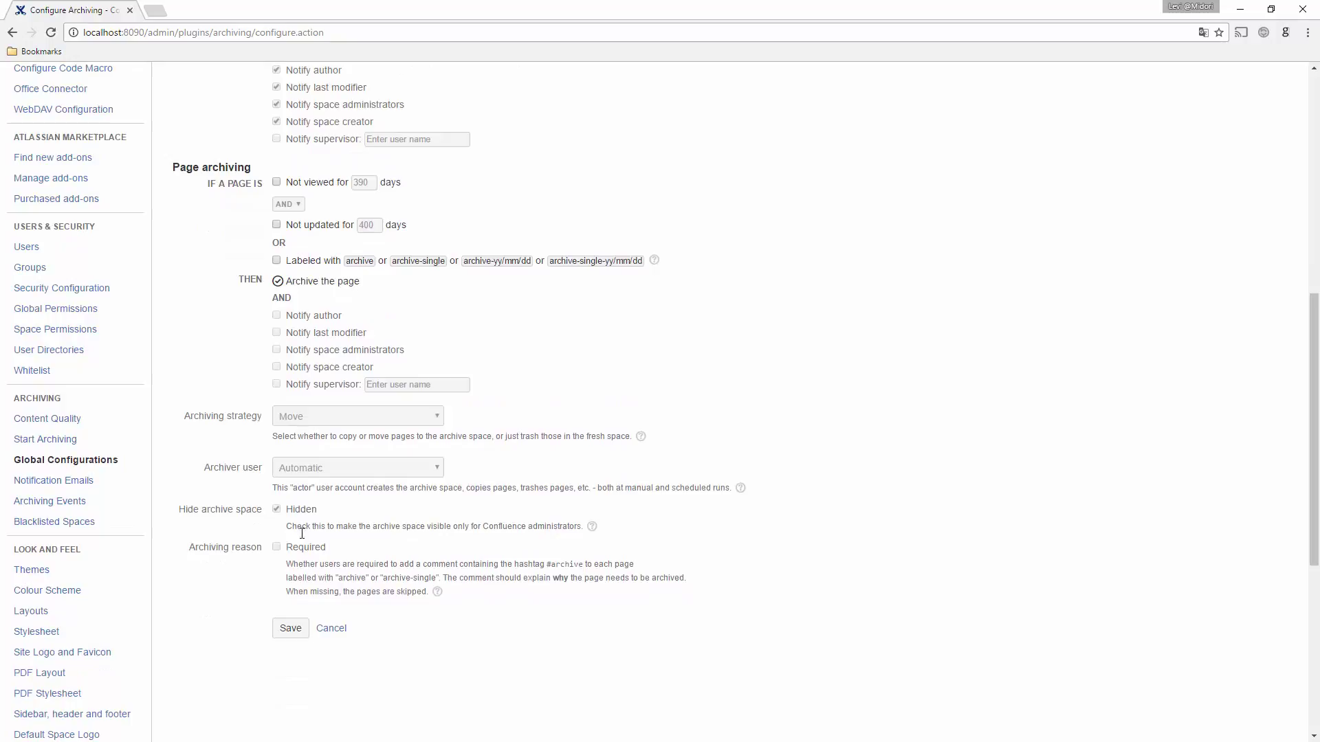
{"action": "left_click", "coordinate": [296, 629]}
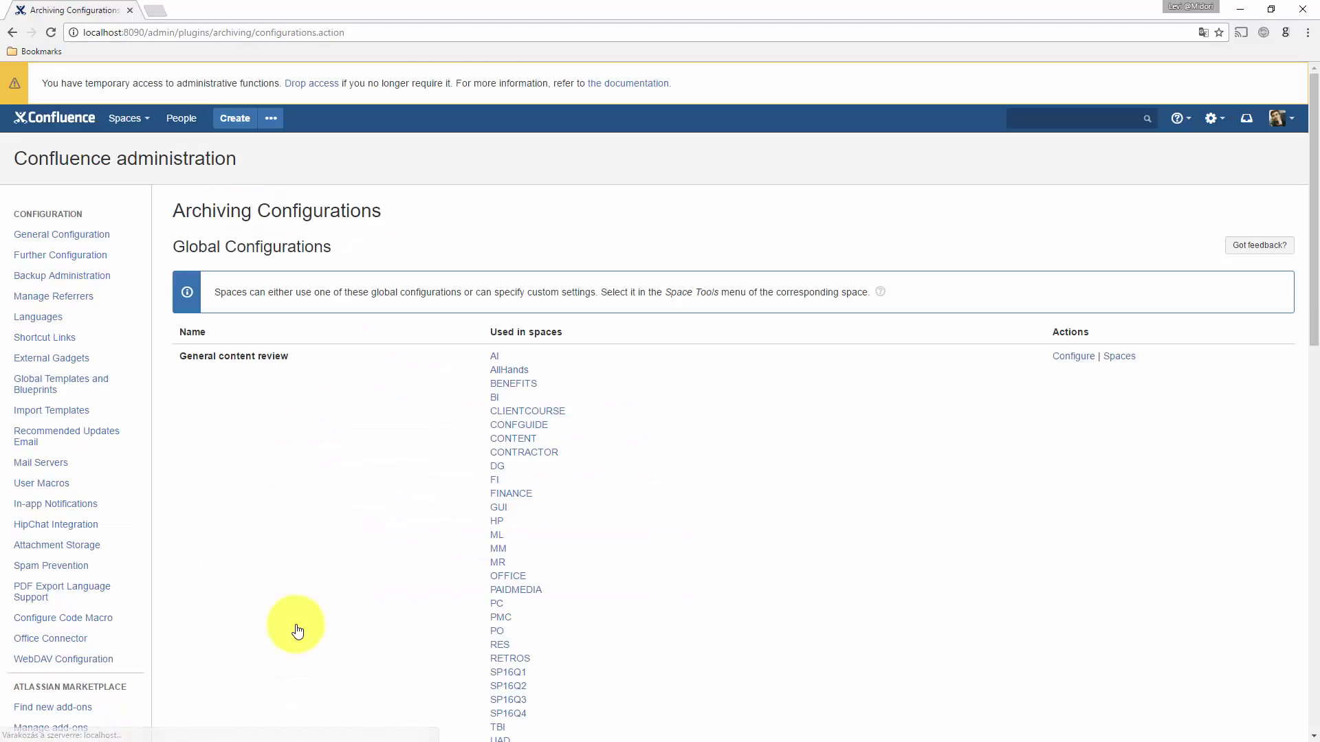
Filter the spaces by "inc" and apply the Unused customer content report configuration to all the matching customer spaces
{"action": "scroll", "coordinate": [297, 622], "scroll_direction": "down", "scroll_amount": 6}
{"action": "scroll", "coordinate": [297, 623], "scroll_direction": "down", "scroll_amount": 1}
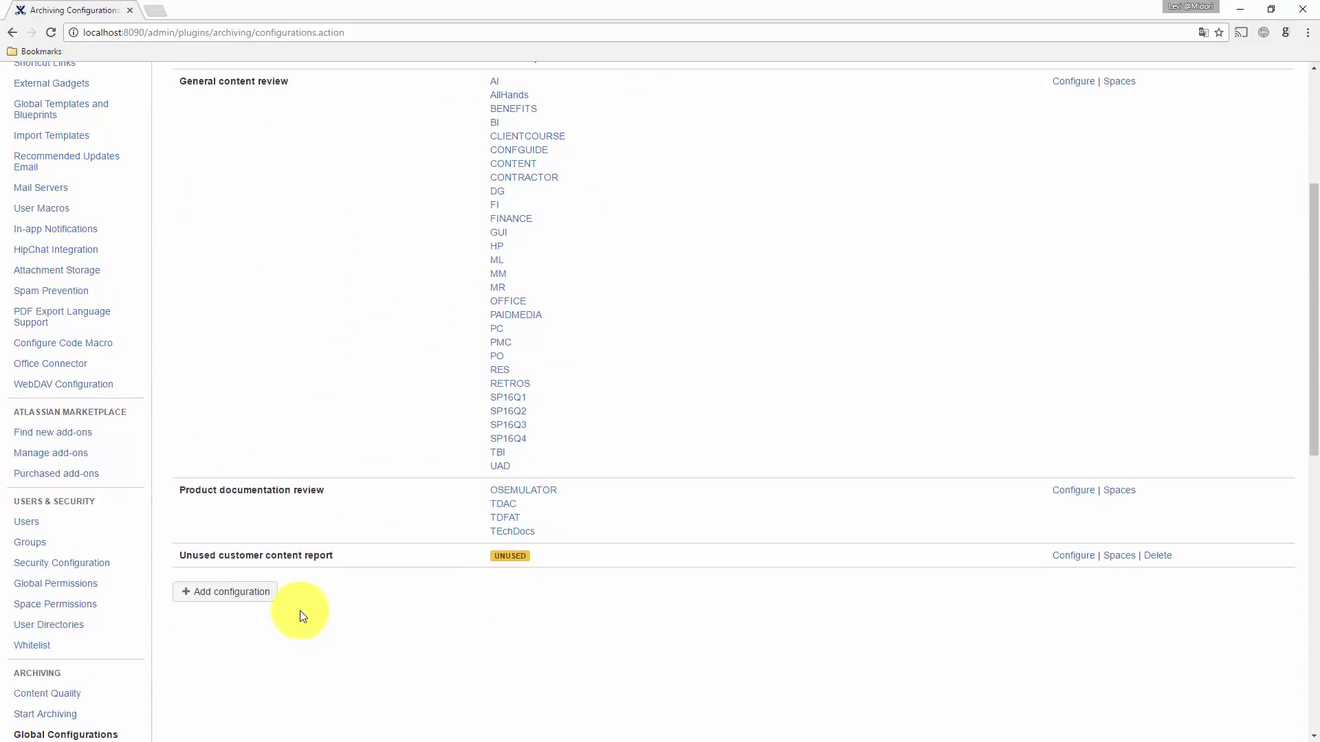
{"action": "left_click", "coordinate": [1118, 555]}
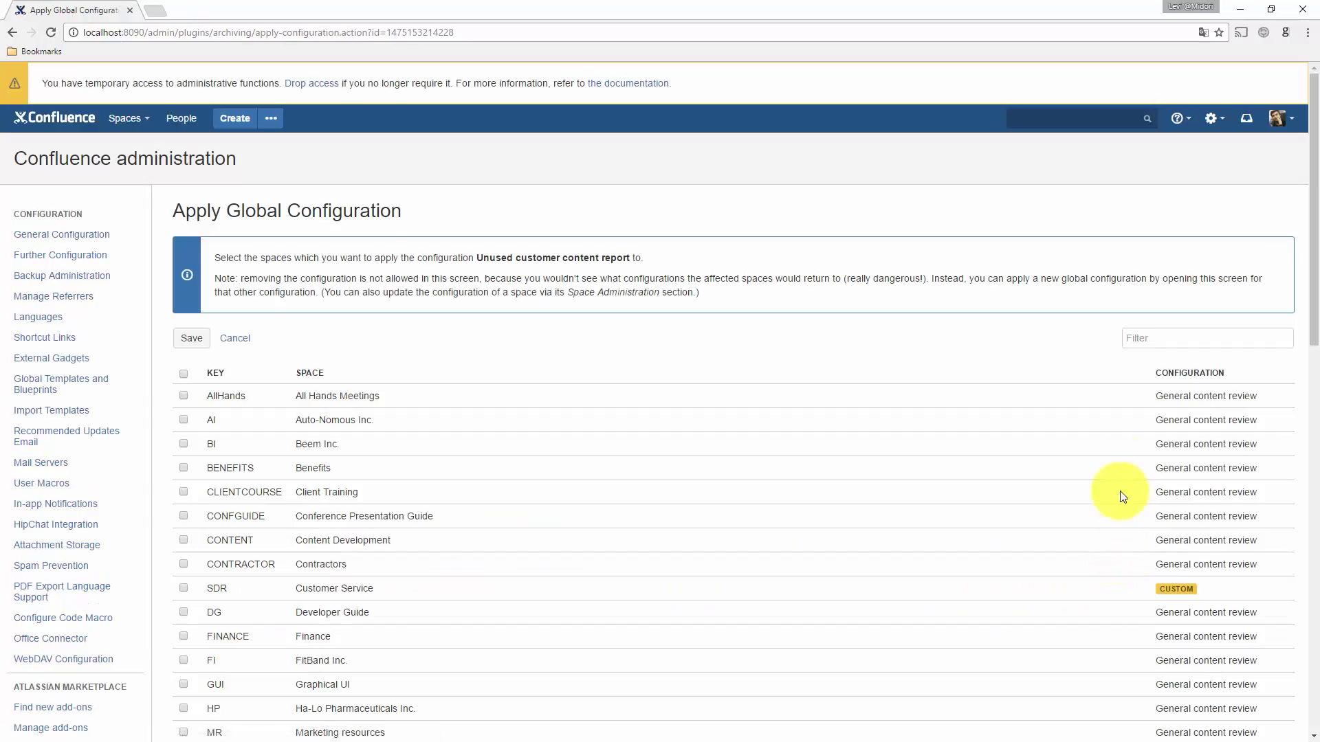
{"action": "left_click", "coordinate": [1137, 338]}
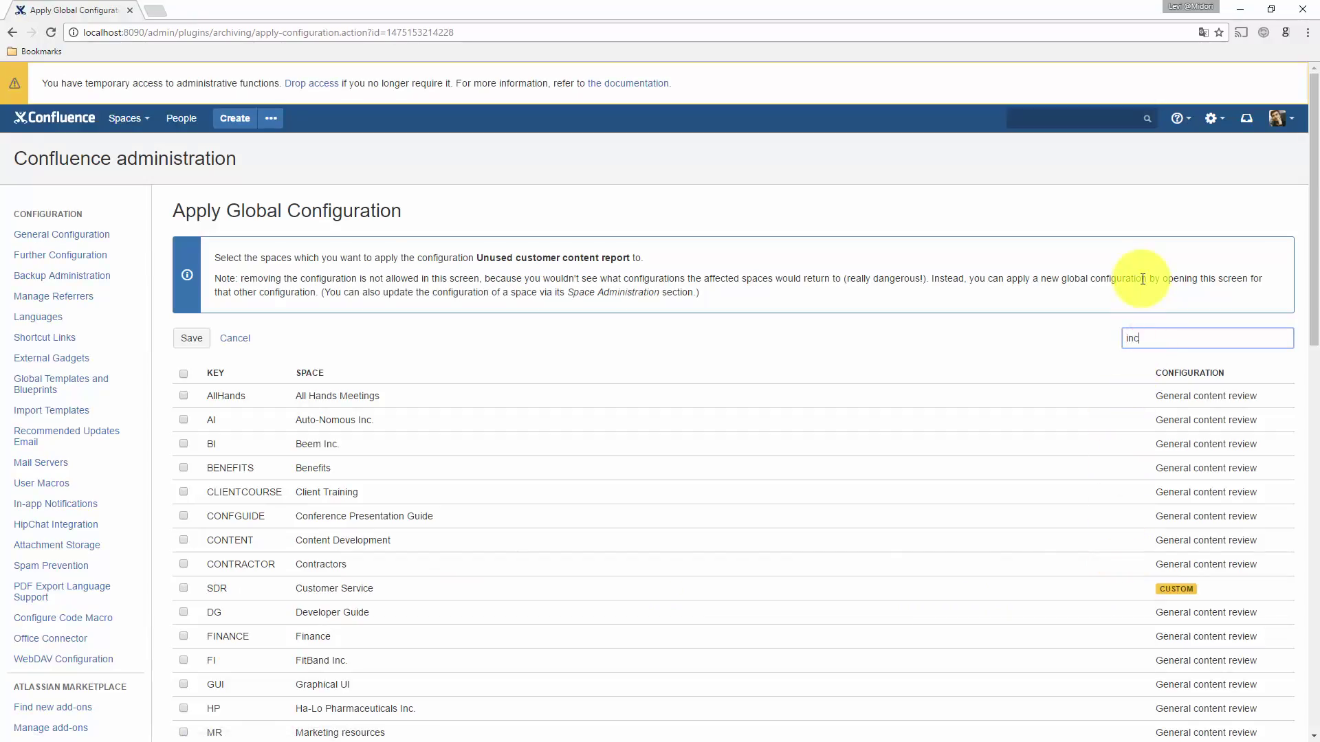
{"action": "left_click", "coordinate": [184, 373]}
{"action": "left_click", "coordinate": [195, 340]}
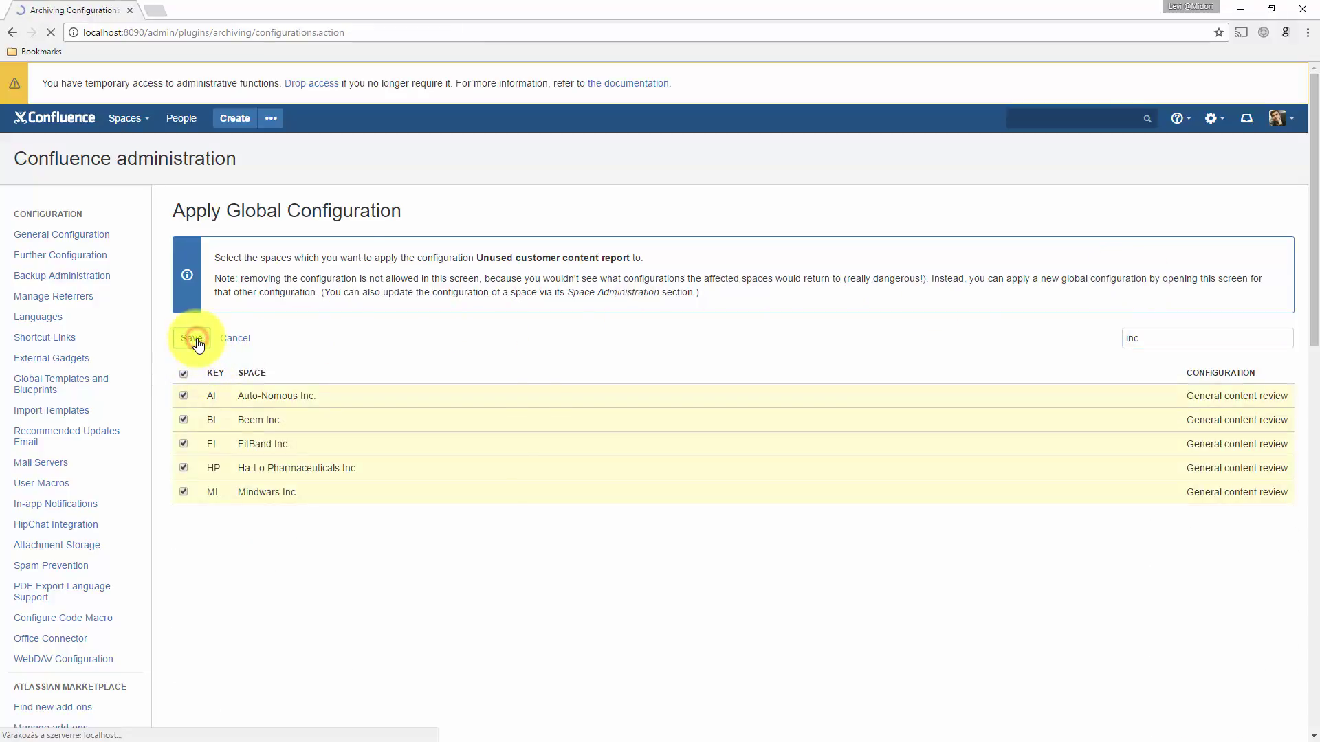
Launch the lifecycle job for all archiving-enabled spaces without waiting for its scheduled run
{"action": "scroll", "coordinate": [235, 397], "scroll_direction": "down", "scroll_amount": 2}
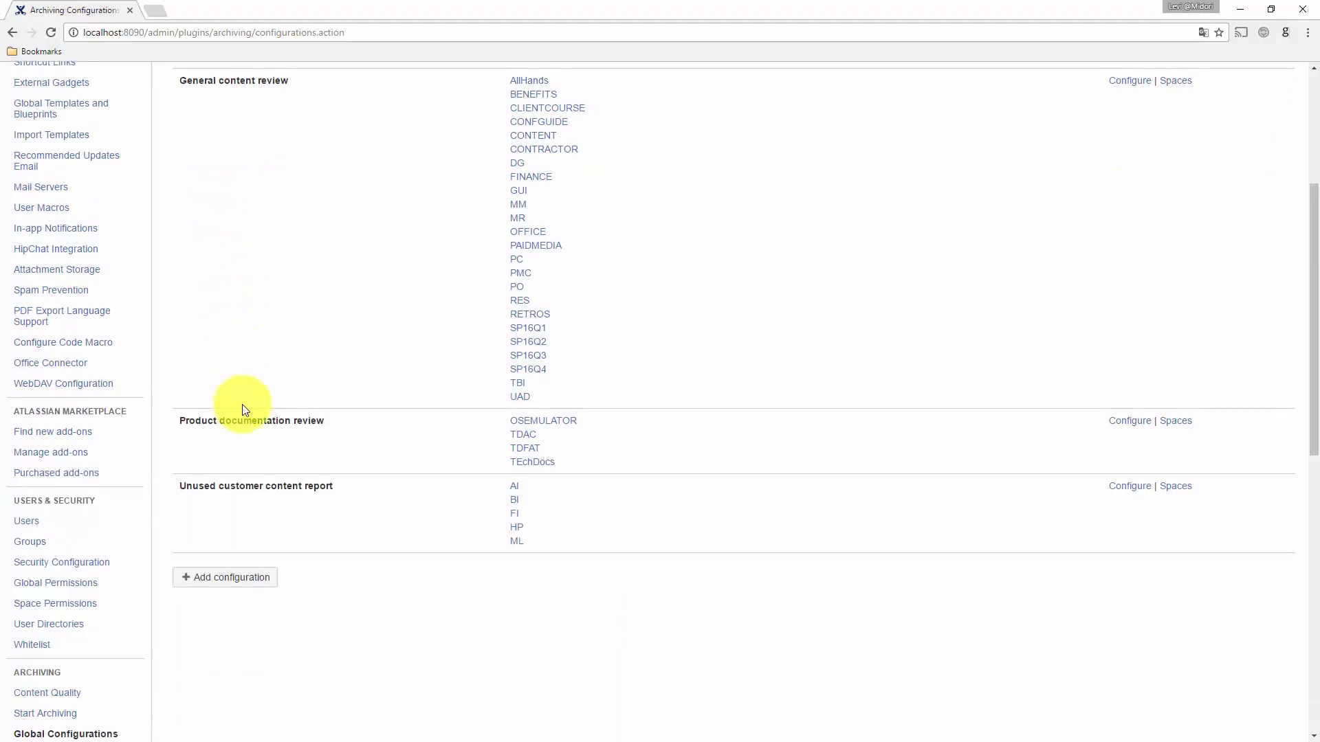
{"action": "scroll", "coordinate": [242, 410], "scroll_direction": "down", "scroll_amount": 1}
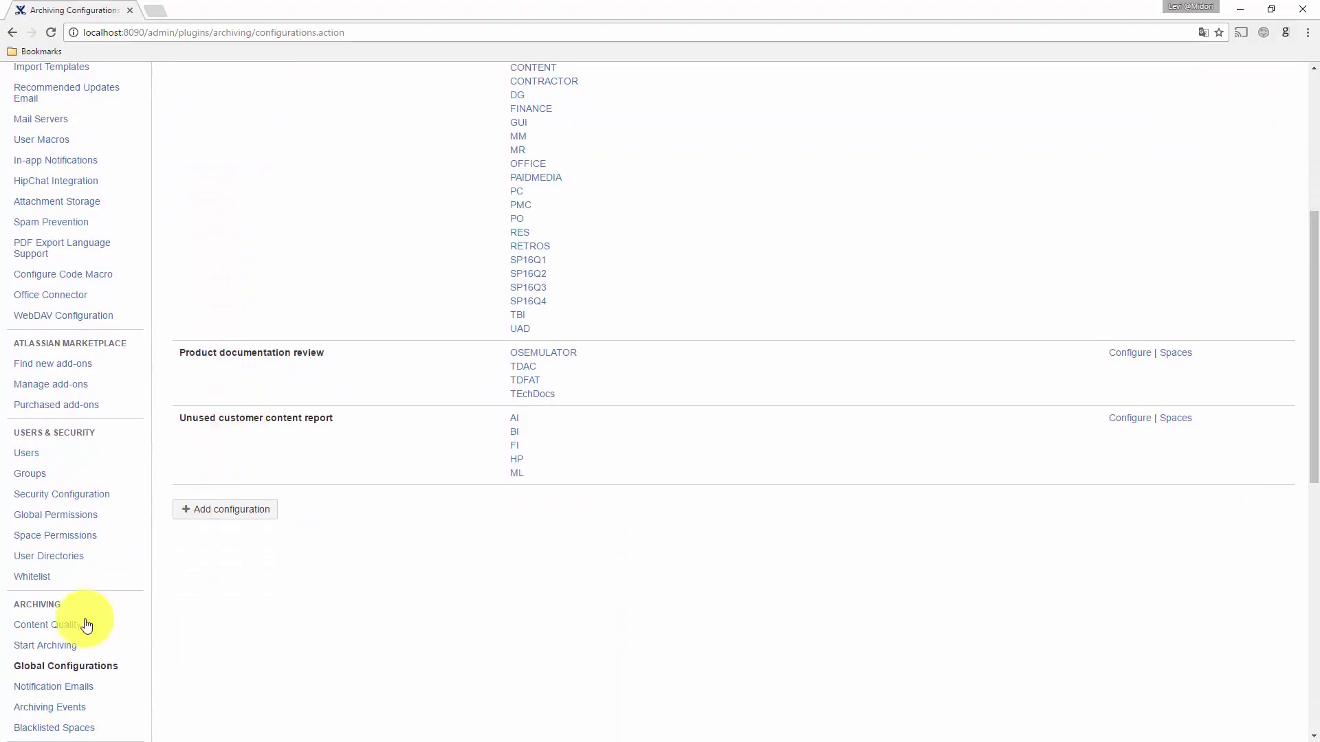
{"action": "left_click", "coordinate": [34, 645]}
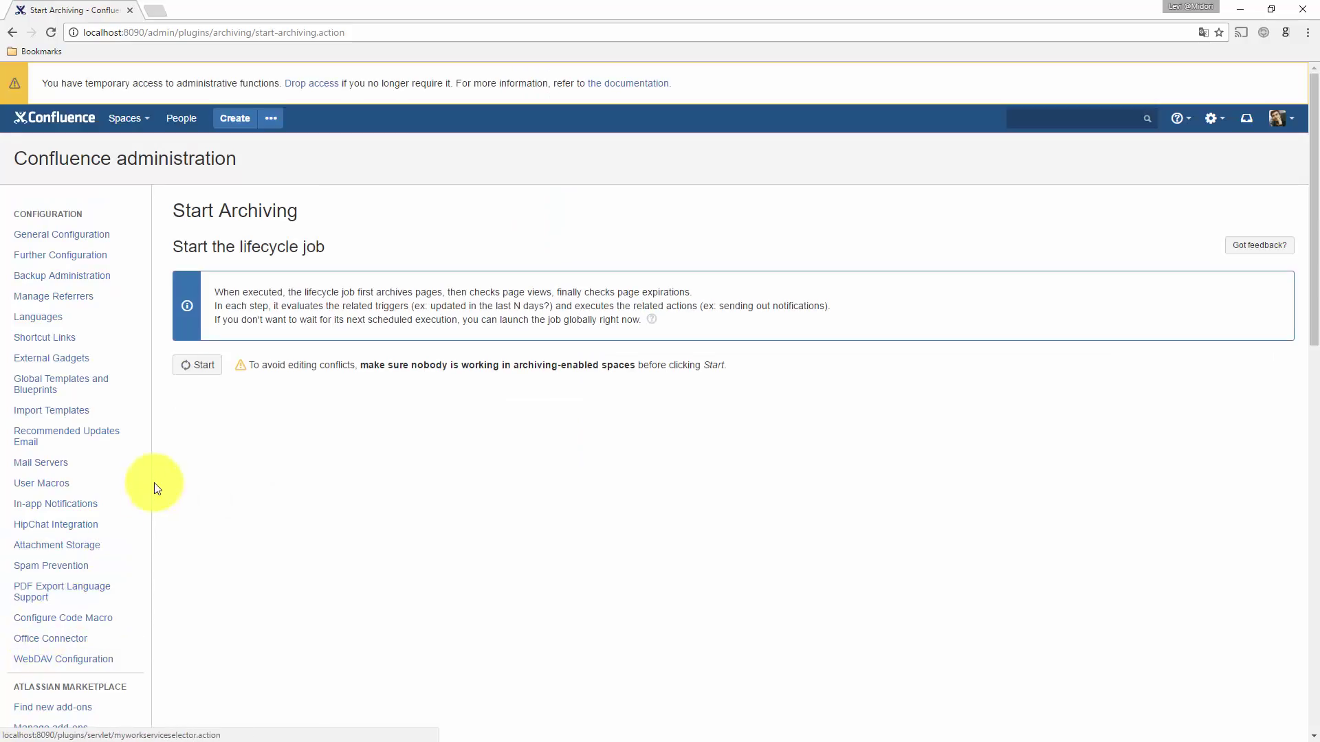
{"action": "left_click", "coordinate": [200, 368]}
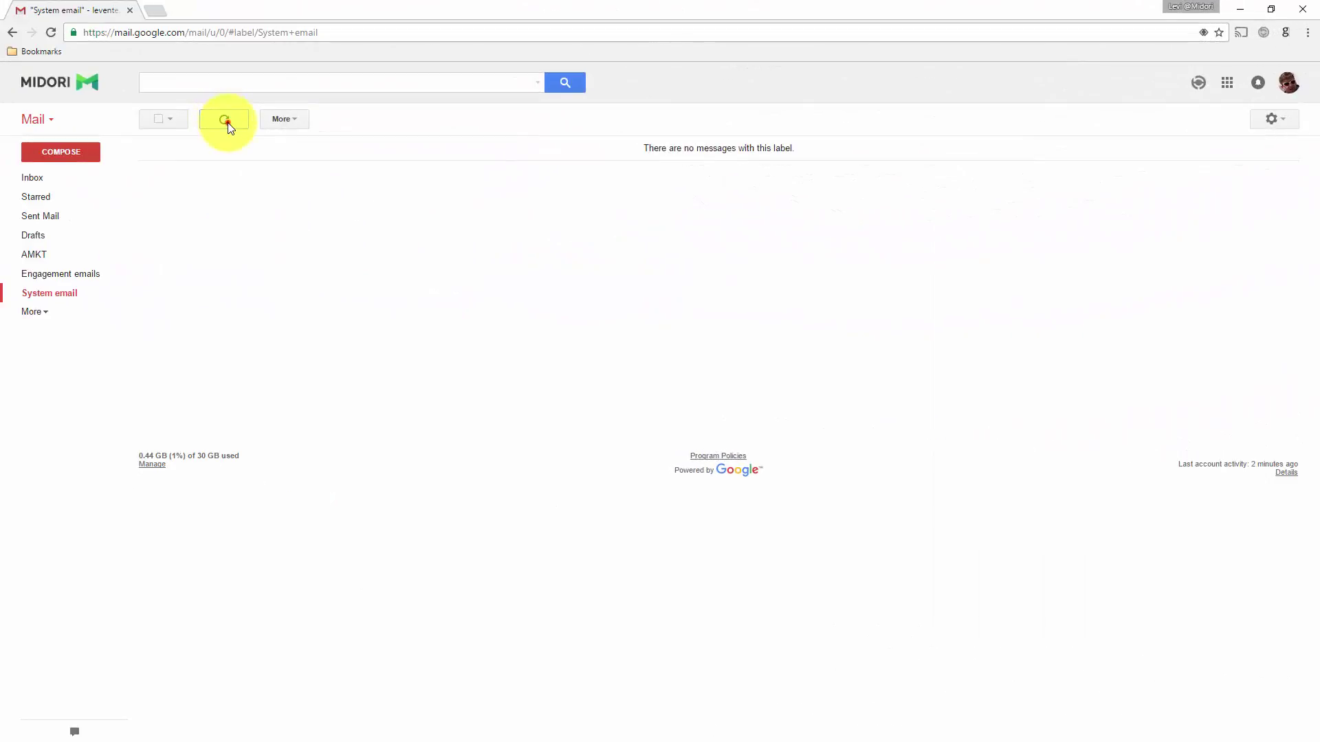
Switch to Gmail, refresh the System email label and read the notification about pages not viewed recently
{"action": "left_click", "coordinate": [229, 122]}
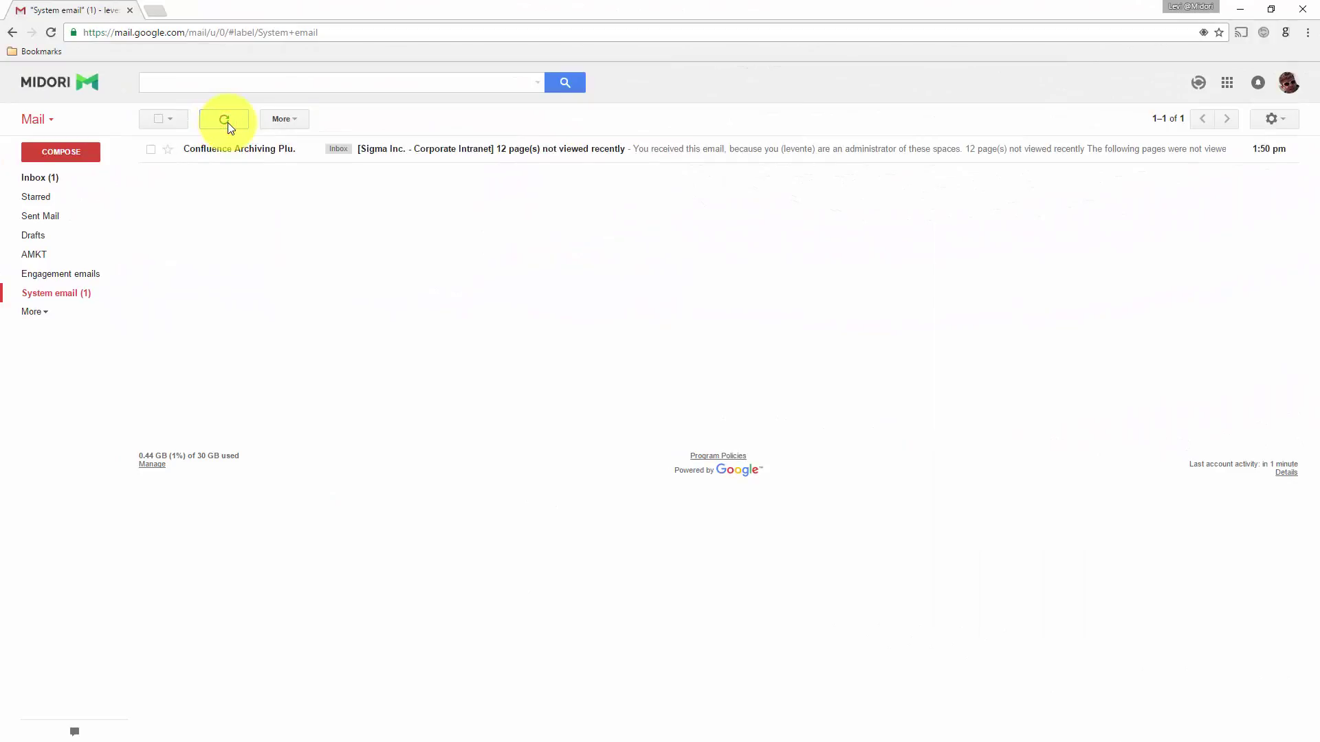
{"action": "left_click", "coordinate": [408, 150]}
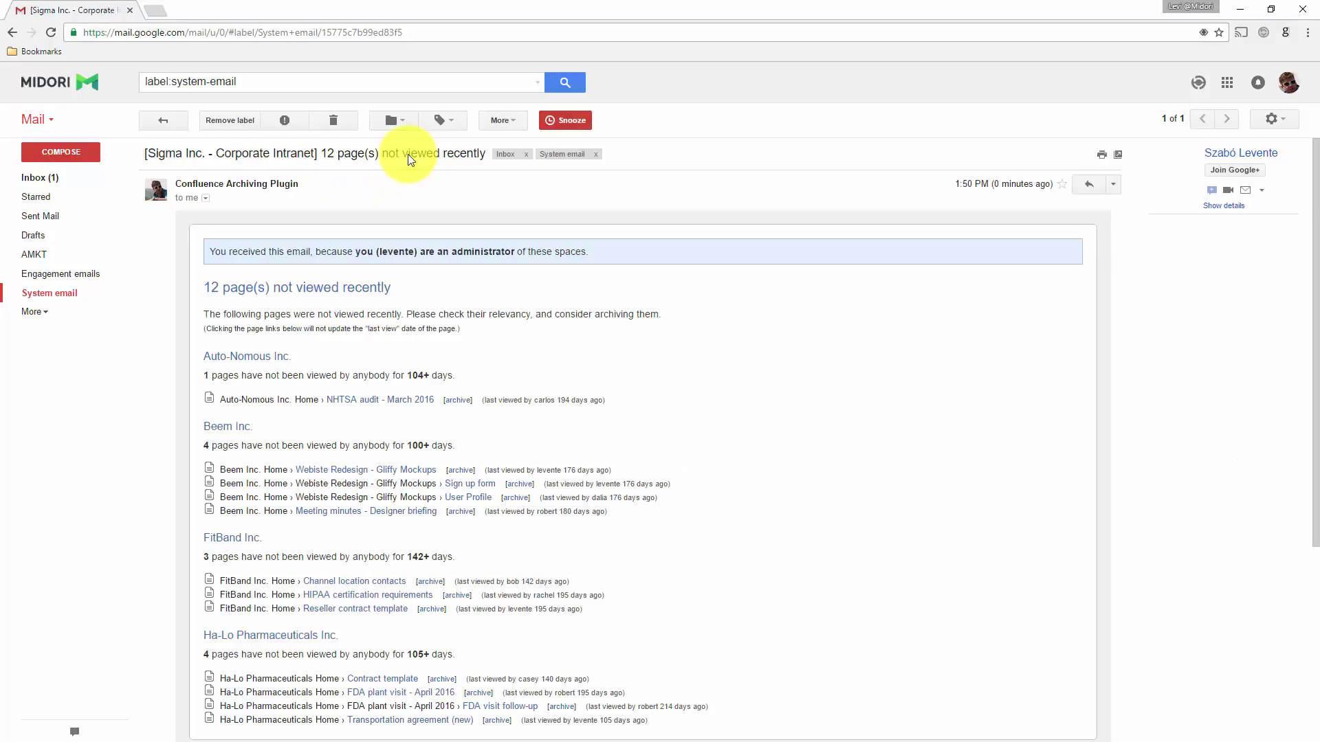
{"action": "scroll", "coordinate": [409, 155], "scroll_direction": "down", "scroll_amount": 1}
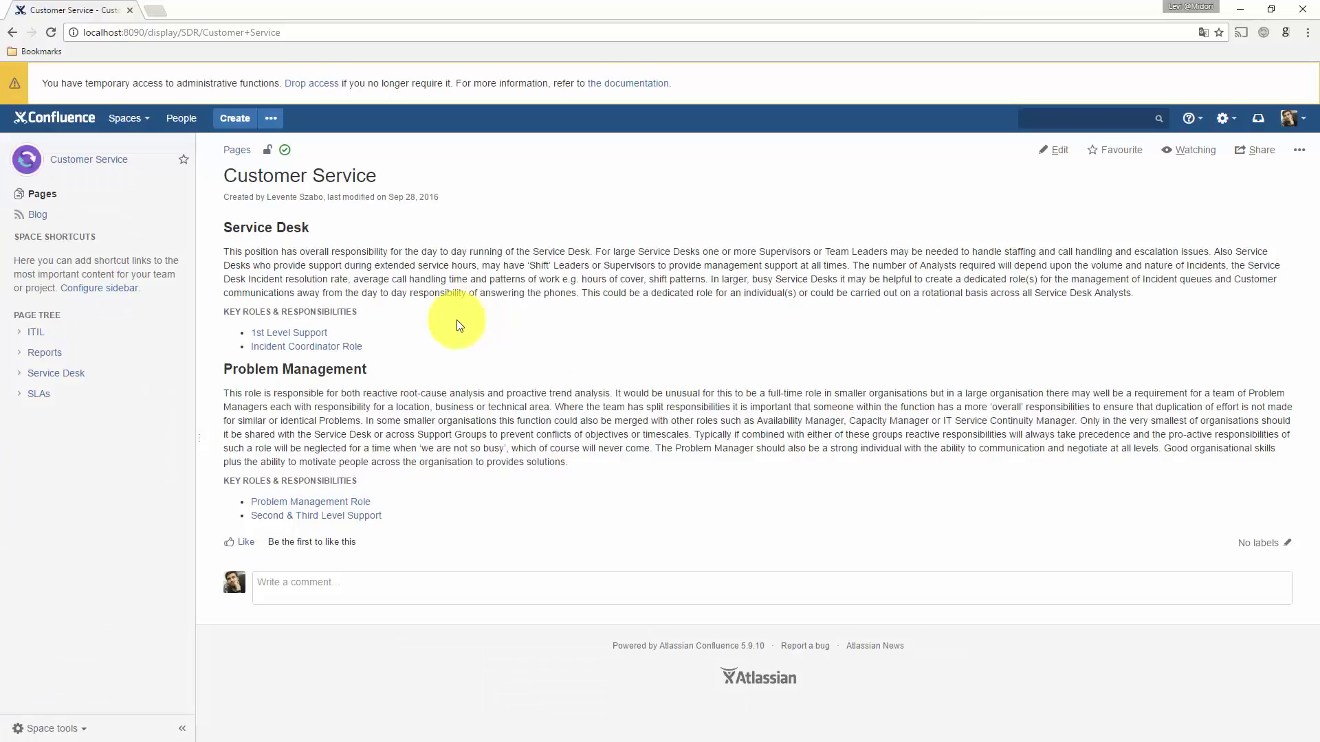
In Confluence's Customer Service space, expand Reports and Helpdesk Reports in the page tree and open the Helpdesk Reports - 2012 page
{"action": "left_click", "coordinate": [18, 354]}
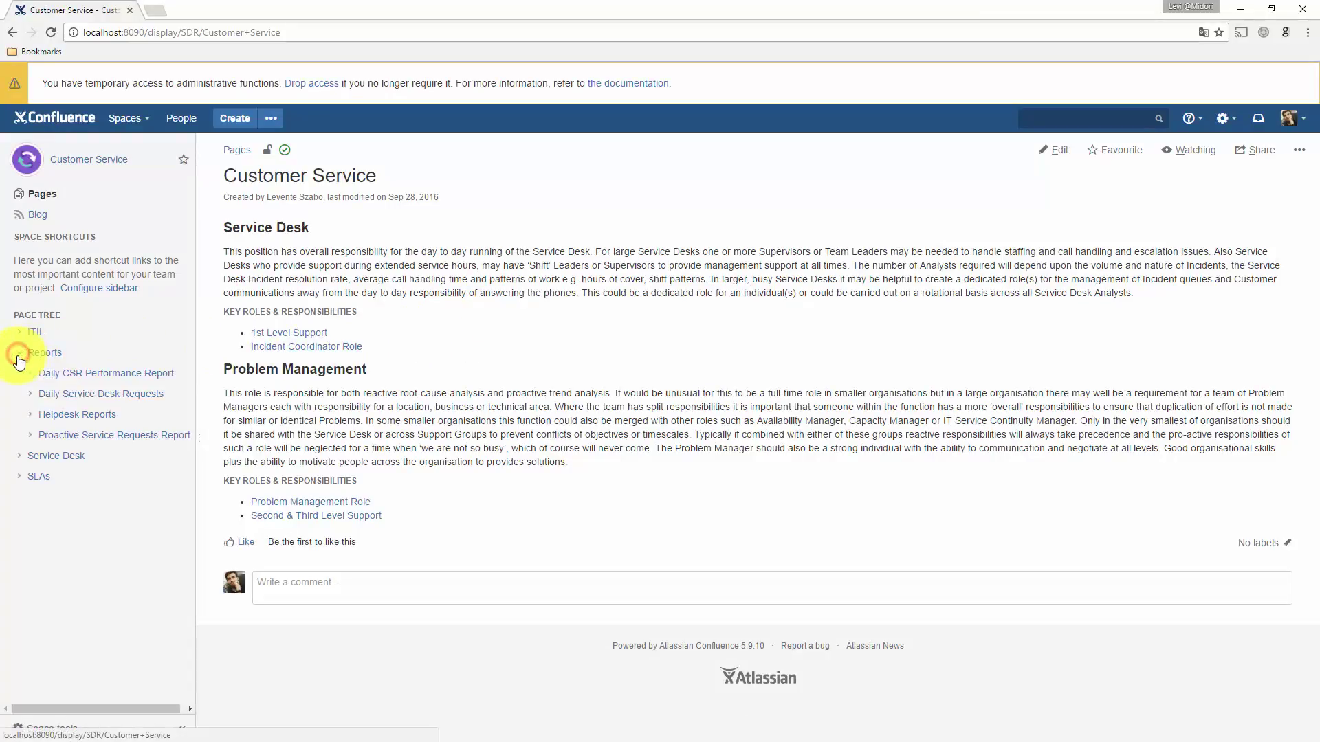
{"action": "left_click", "coordinate": [30, 414]}
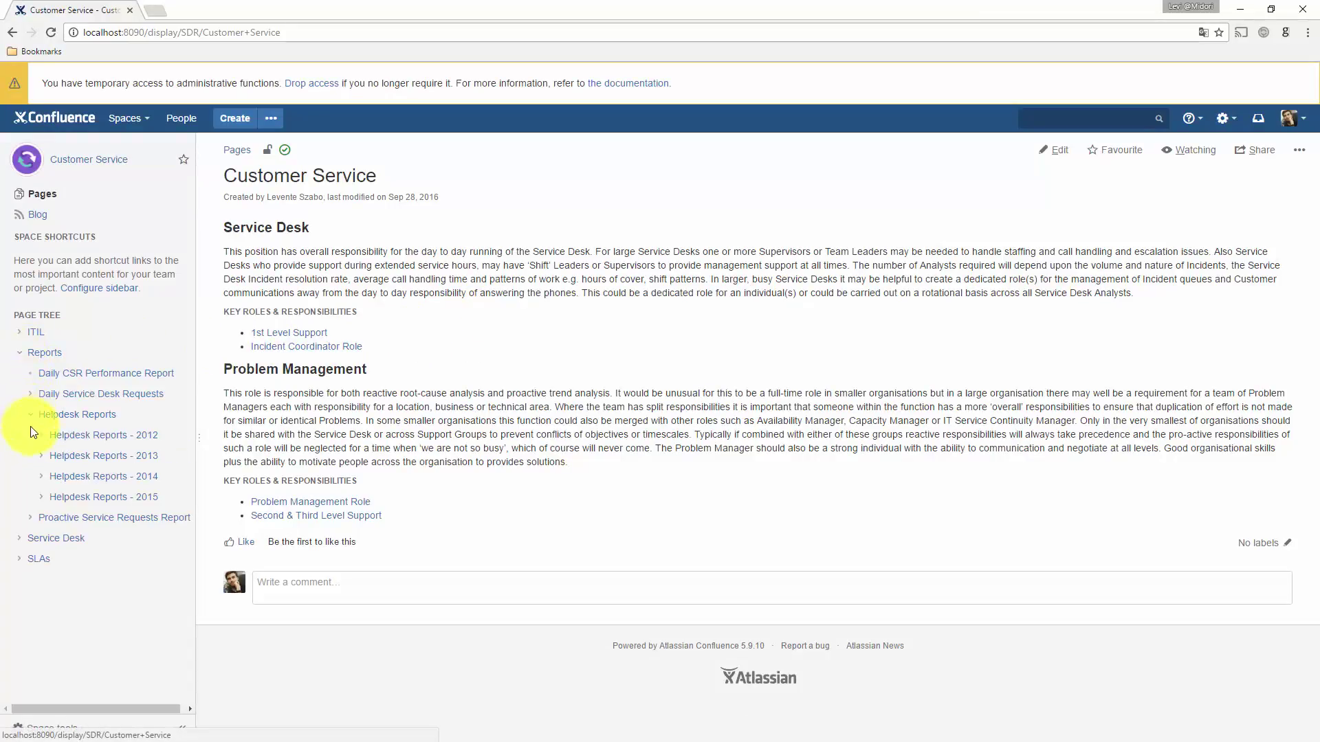
{"action": "left_click", "coordinate": [41, 435]}
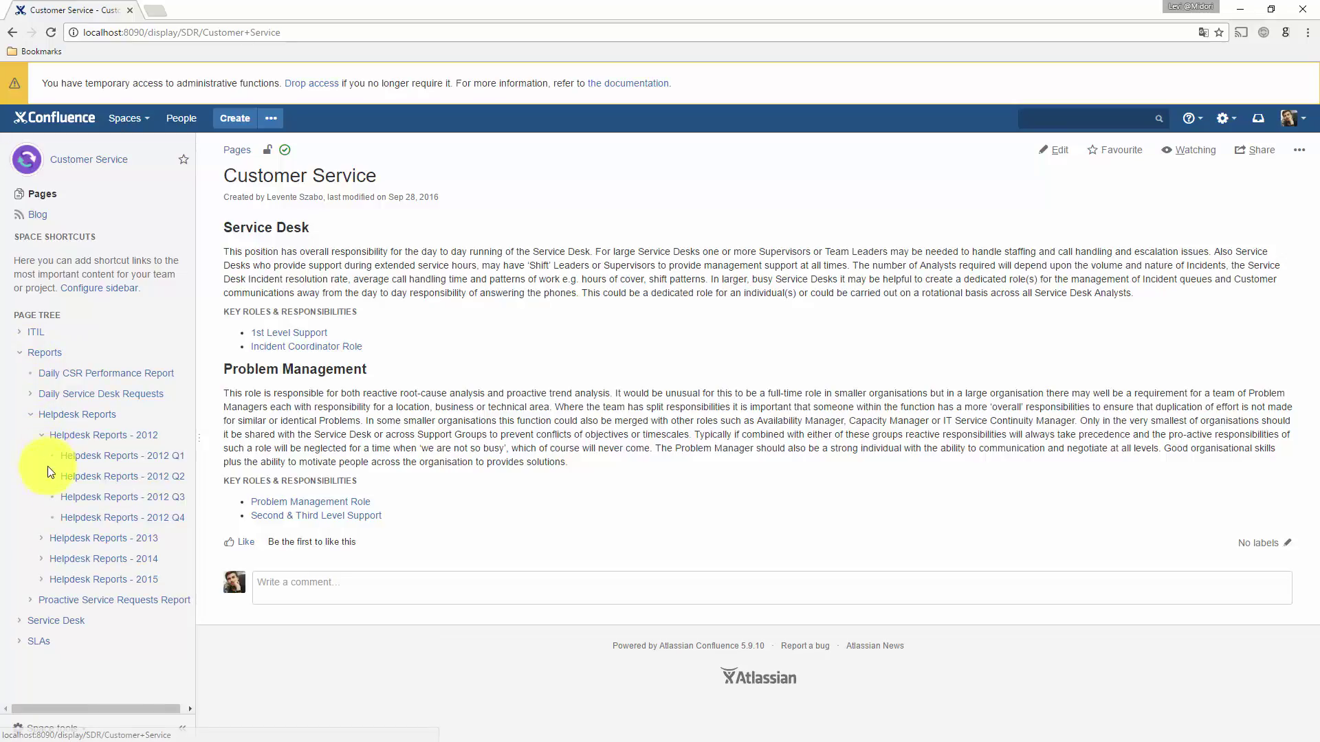
{"action": "left_click", "coordinate": [39, 538]}
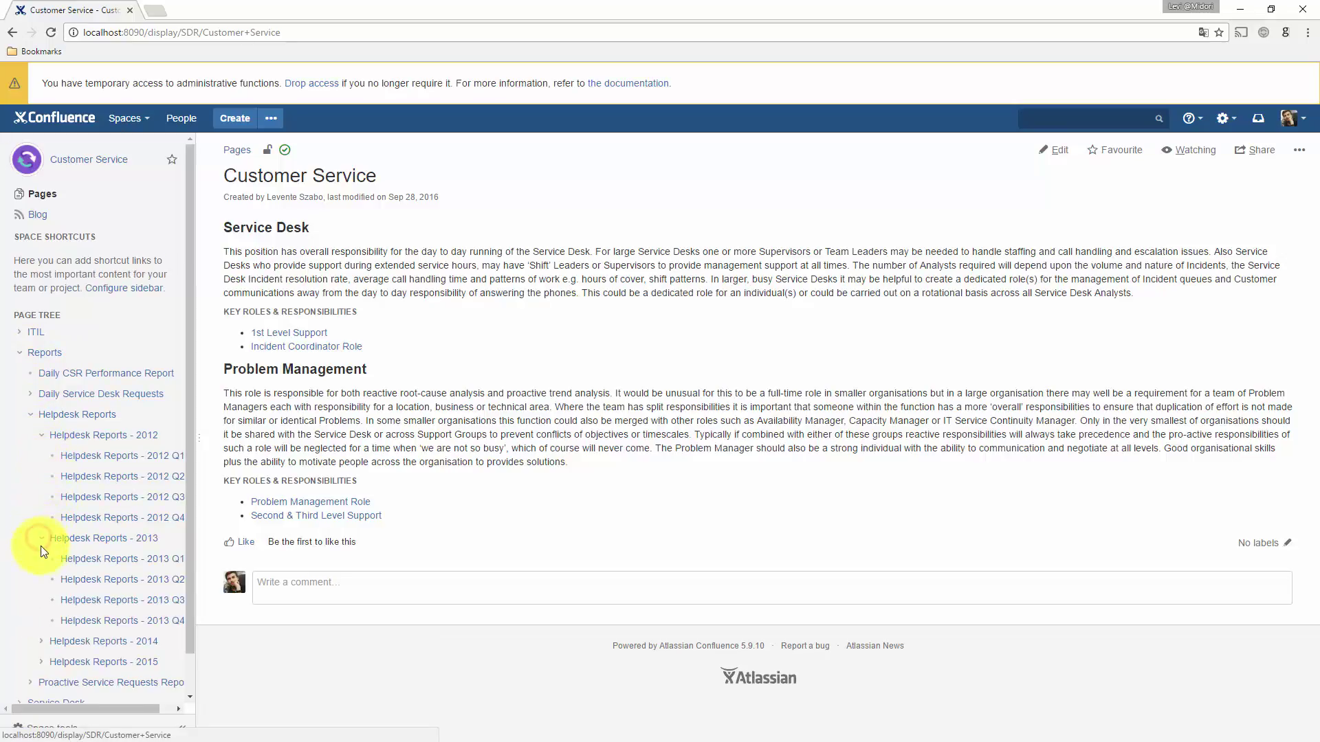
{"action": "left_click", "coordinate": [82, 435]}
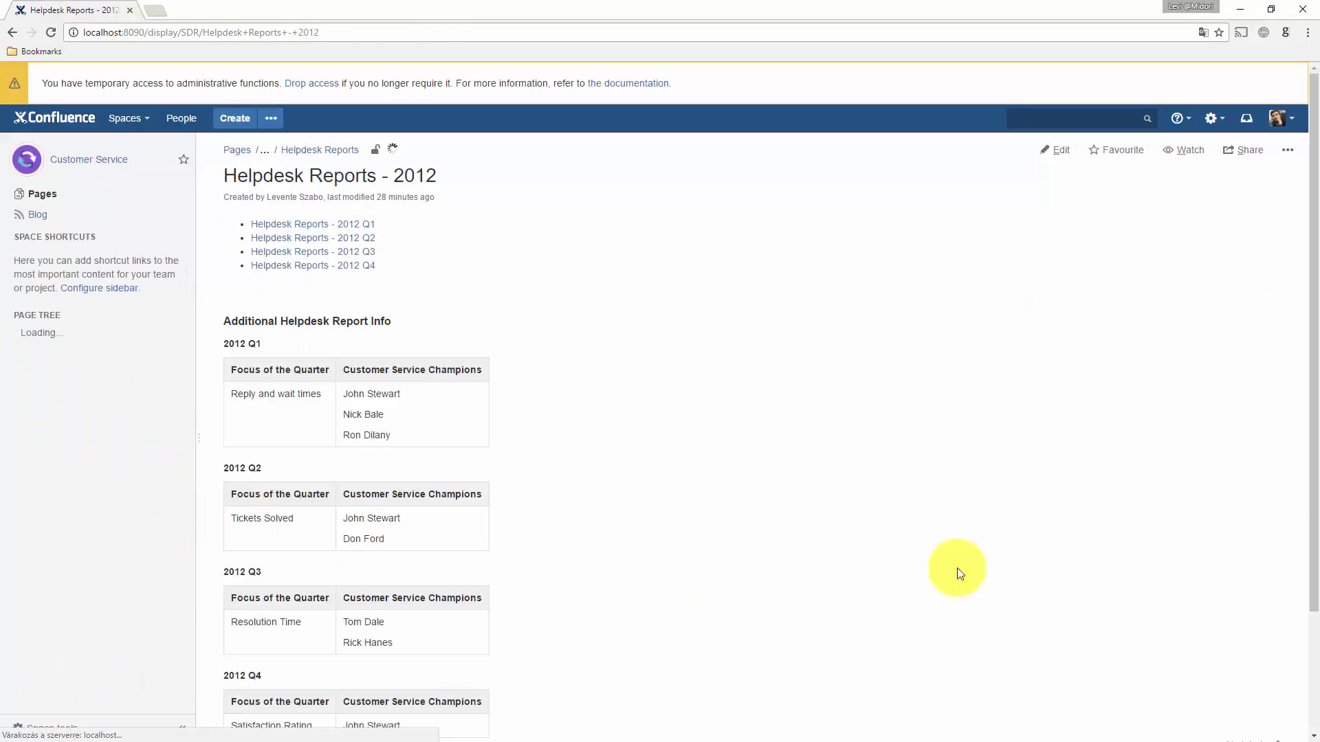
Add the archive label to the Helpdesk Reports - 2012 page
{"action": "scroll", "coordinate": [1238, 619], "scroll_direction": "down", "scroll_amount": 2}
{"action": "left_click", "coordinate": [1276, 689]}
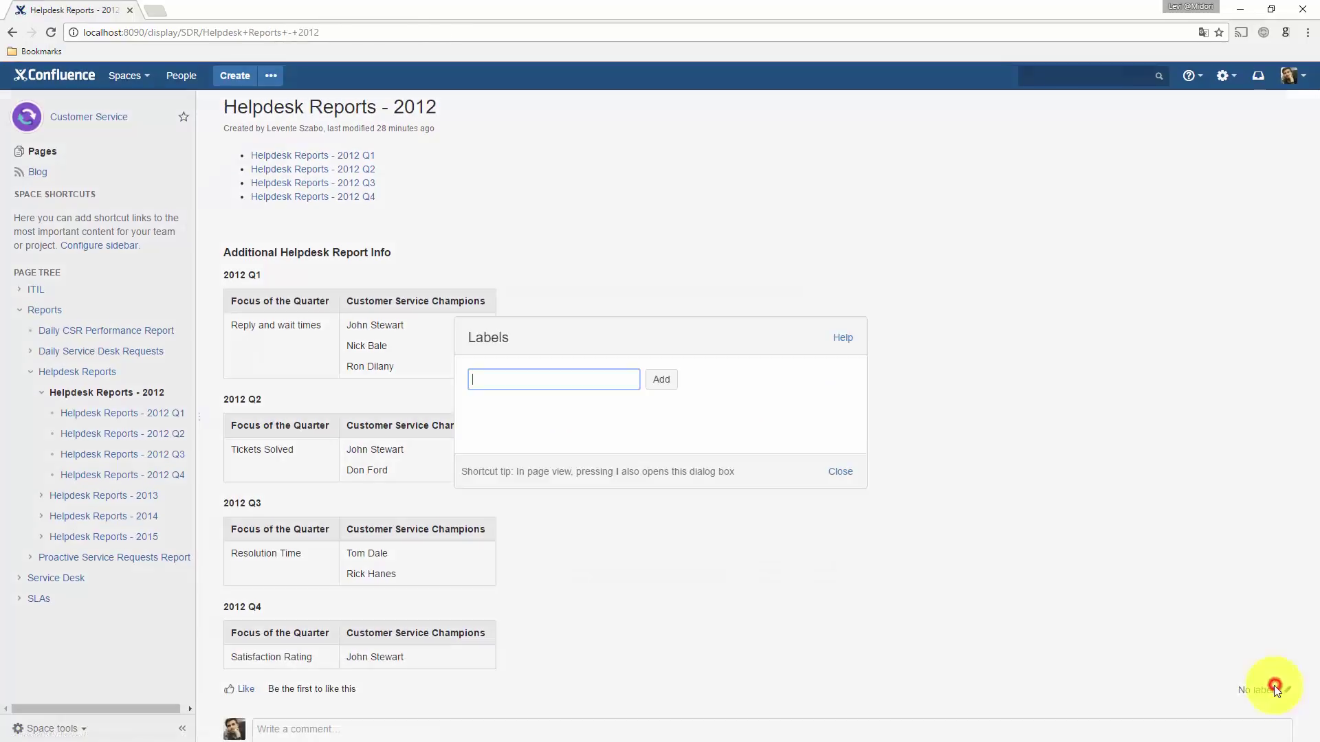
{"action": "type", "text": "ar"}
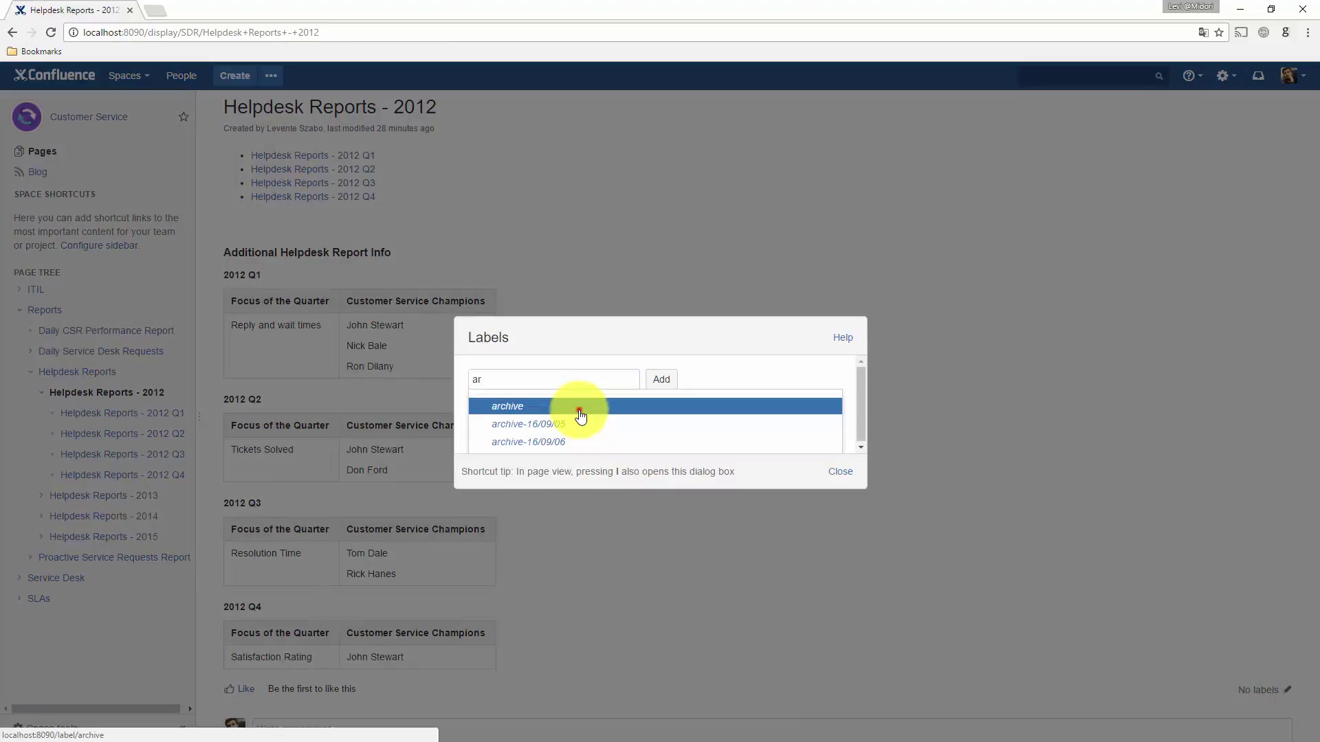
{"action": "left_click", "coordinate": [581, 406]}
{"action": "left_click", "coordinate": [656, 384]}
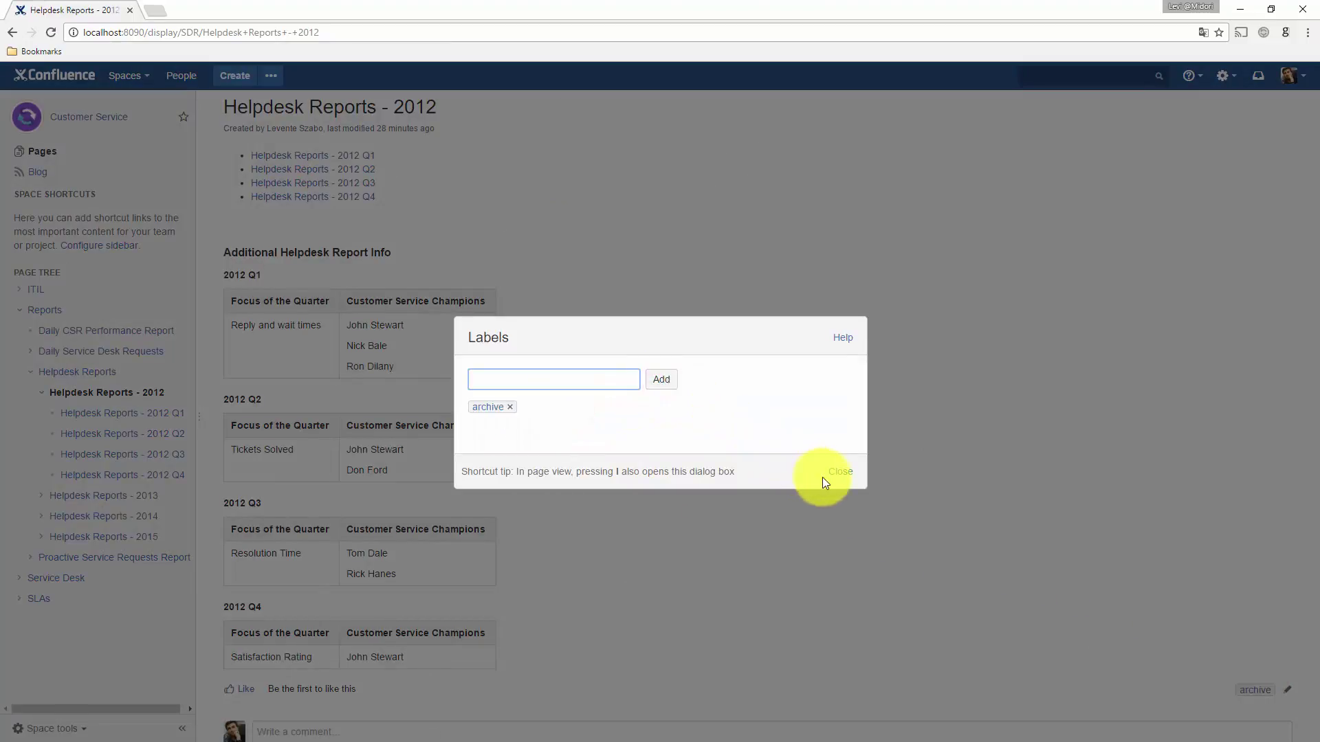
{"action": "left_click", "coordinate": [831, 473]}
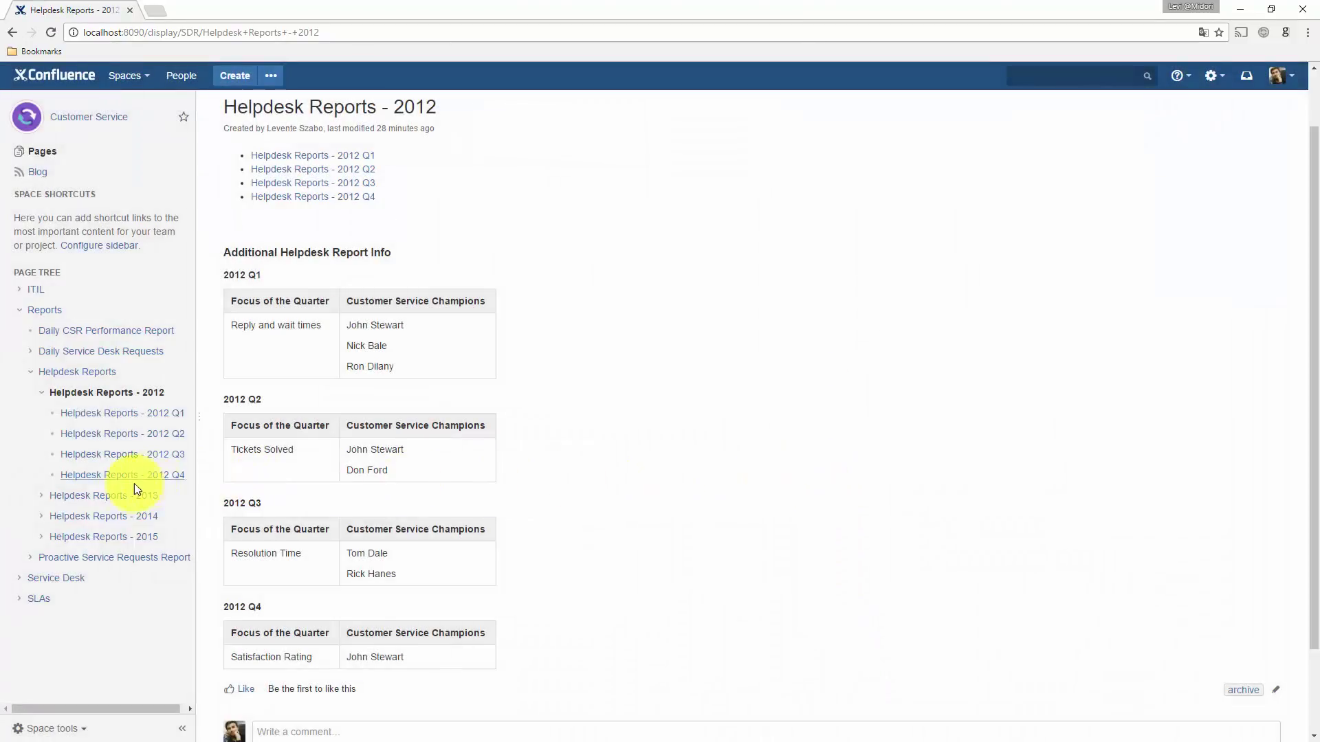
Open the Helpdesk Reports - 2013 page from the page tree and add the archive label to it
{"action": "left_click", "coordinate": [111, 495]}
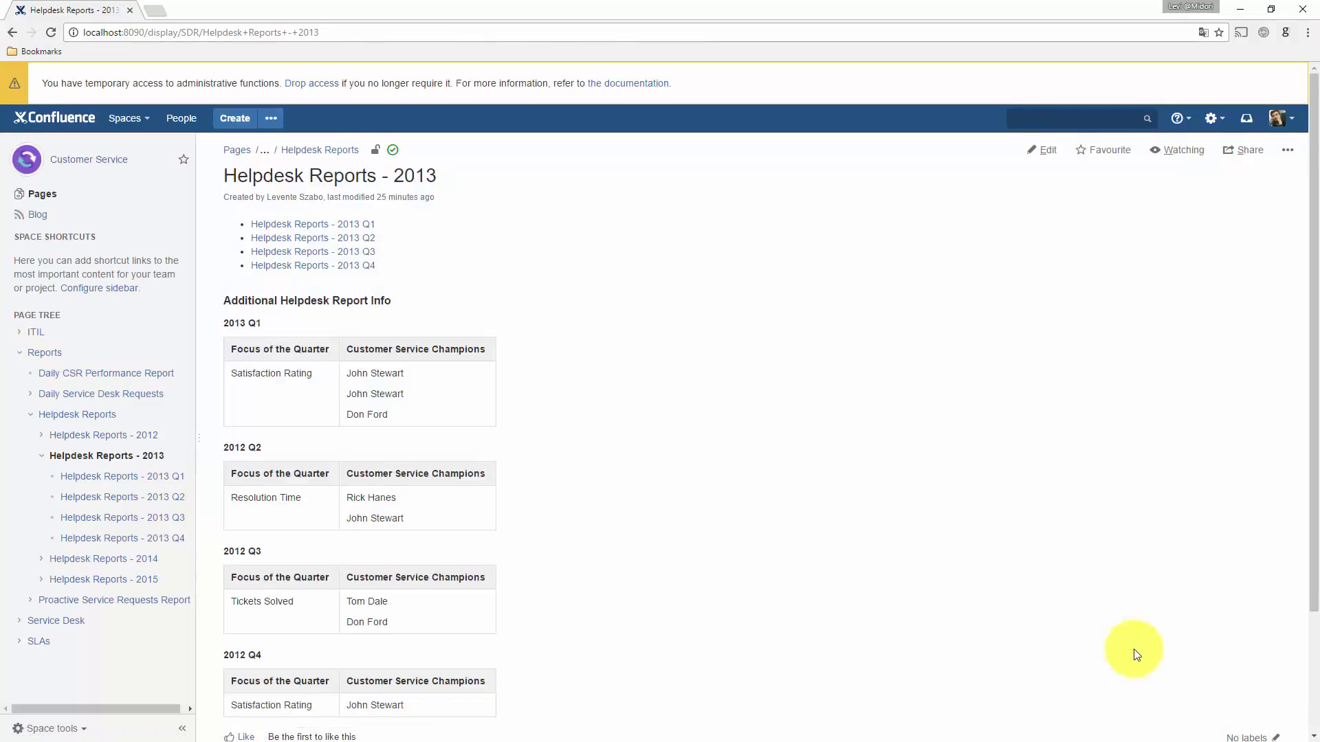
{"action": "scroll", "coordinate": [1168, 656], "scroll_direction": "down", "scroll_amount": 1}
{"action": "left_click", "coordinate": [1273, 670]}
{"action": "type", "text": "ar"}
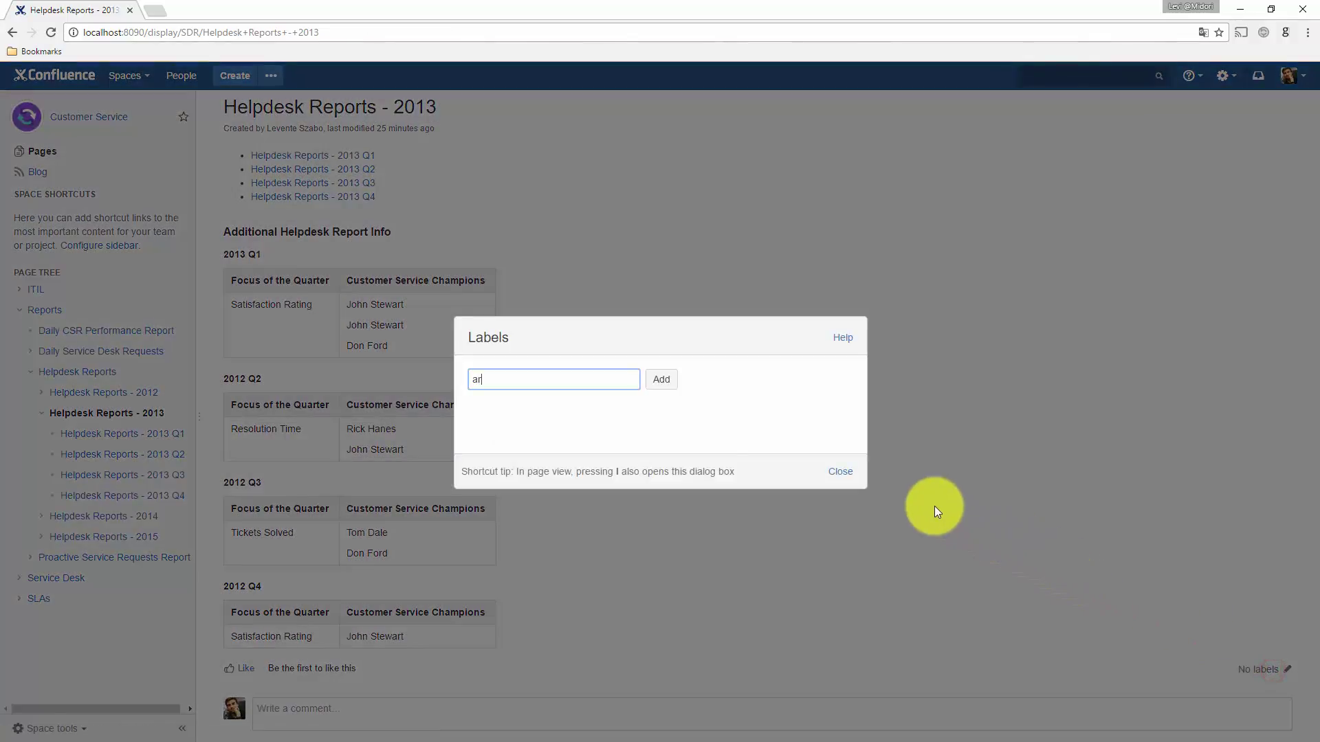
{"action": "left_click", "coordinate": [631, 410]}
{"action": "left_click", "coordinate": [657, 380]}
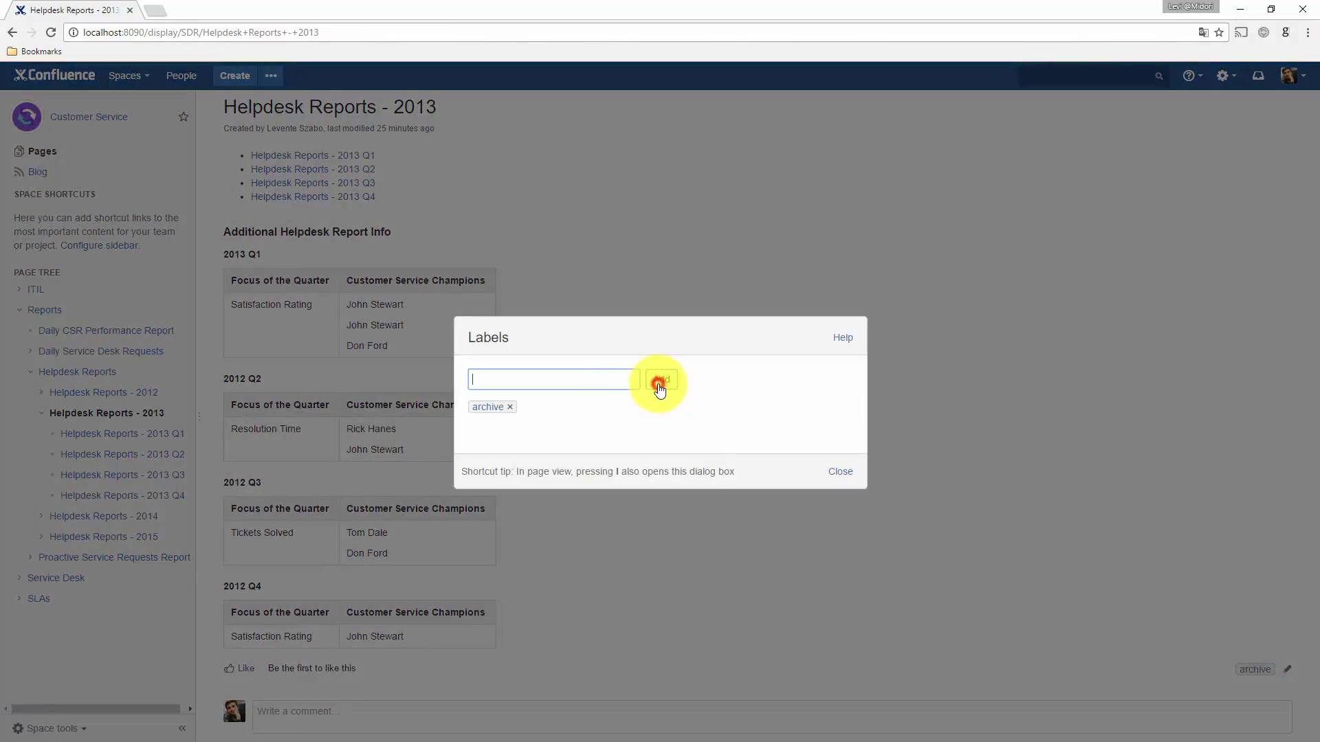
{"action": "left_click", "coordinate": [833, 478]}
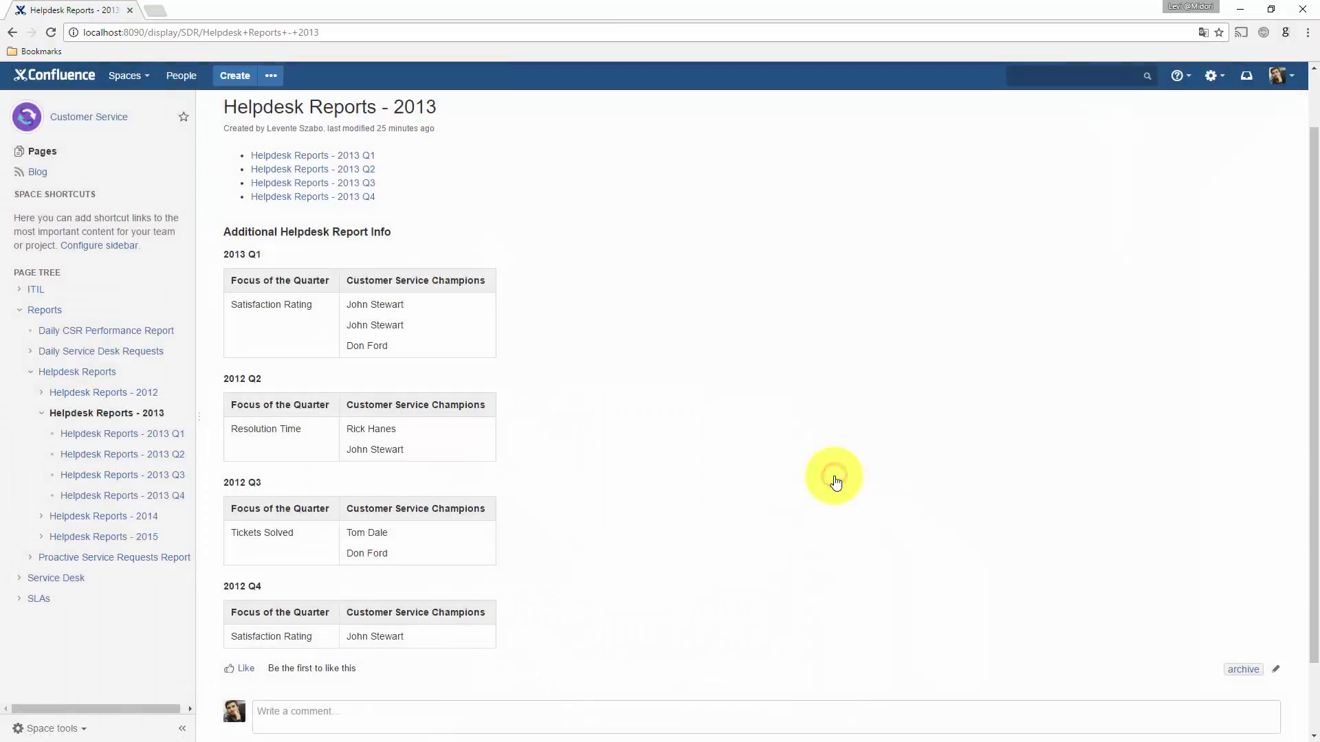
Open the Customer Service space's archiving configuration for editing
{"action": "left_click", "coordinate": [68, 730]}
{"action": "left_click", "coordinate": [58, 669]}
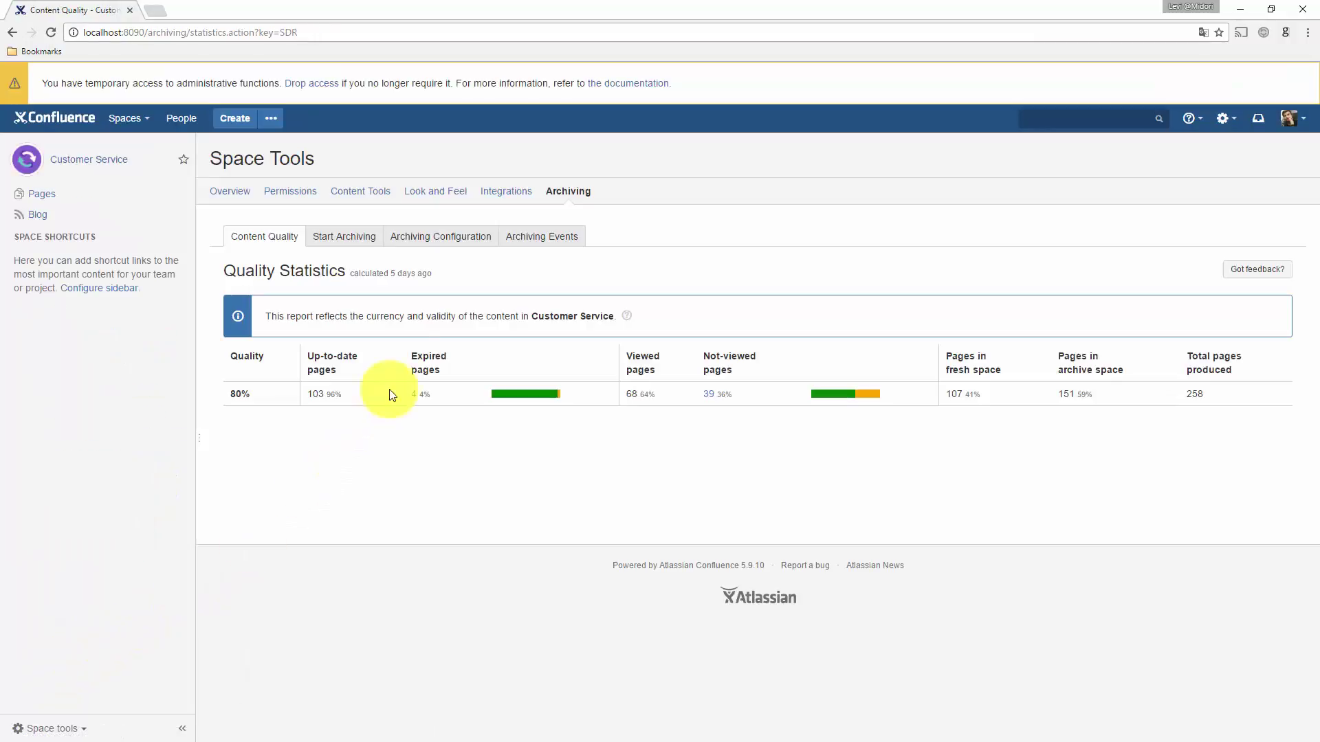
{"action": "left_click", "coordinate": [414, 239]}
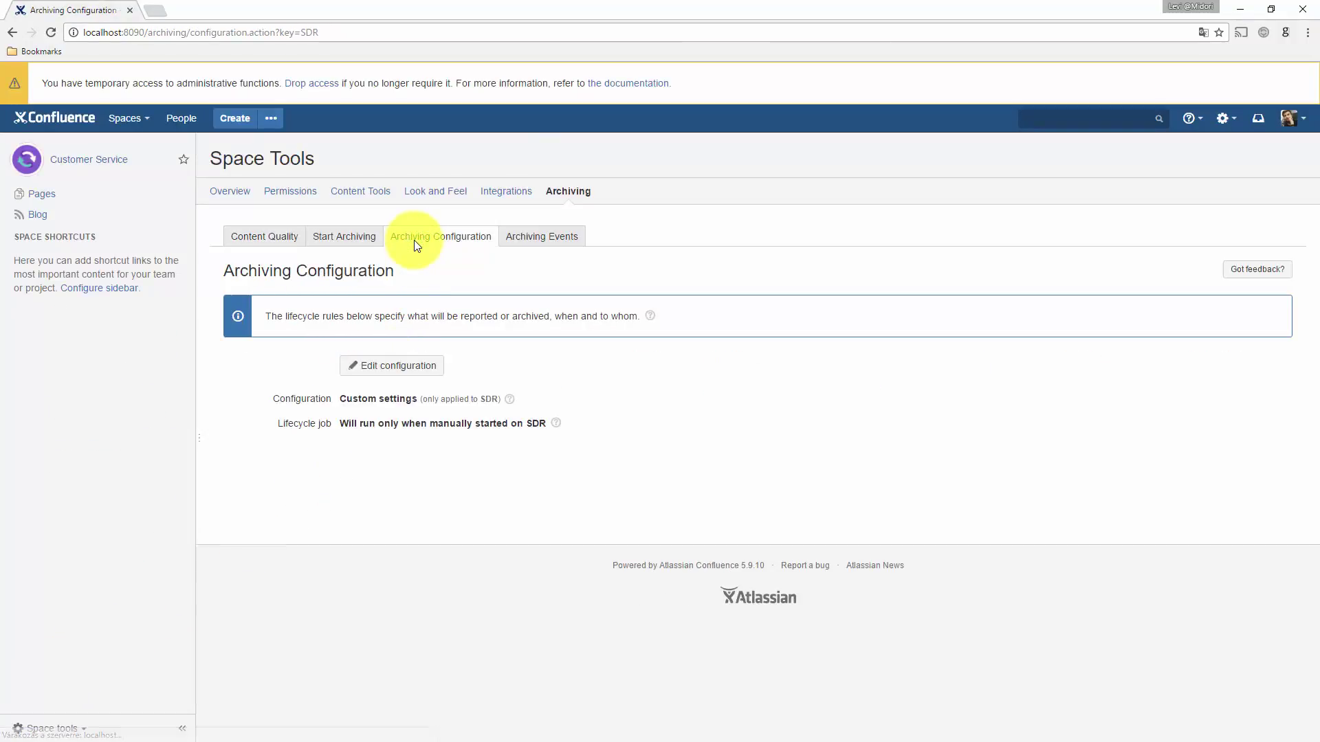
{"action": "left_click", "coordinate": [431, 368]}
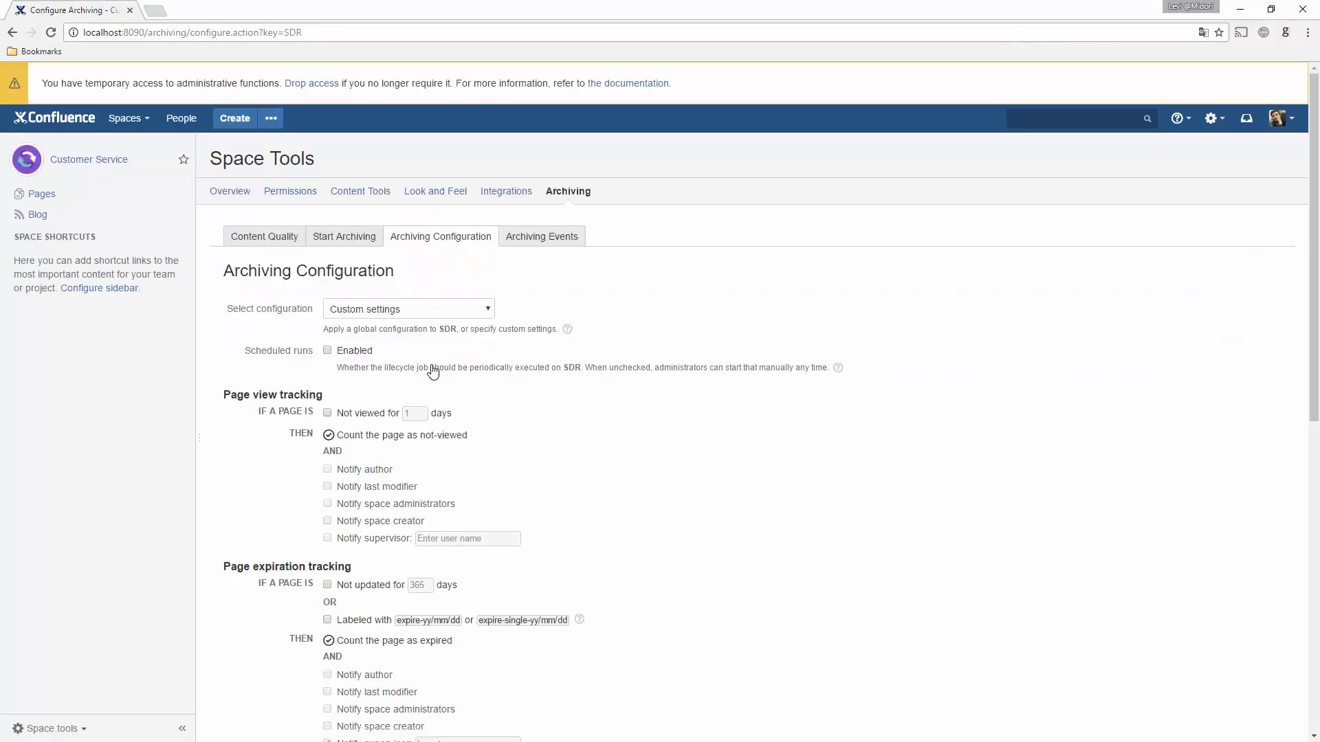
Set page archiving to apply to pages not updated for 1000 days or carrying one of the archive labels
{"action": "scroll", "coordinate": [368, 371], "scroll_direction": "down", "scroll_amount": 5}
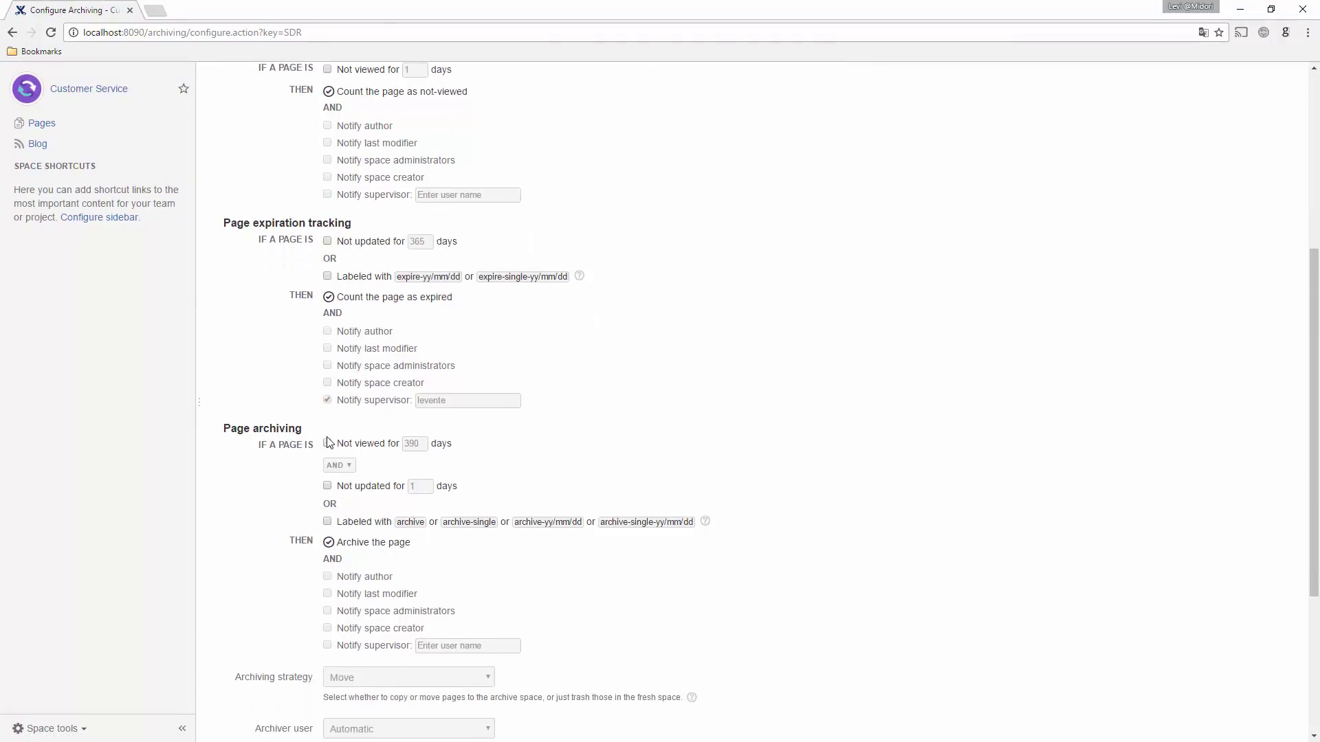
{"action": "left_click", "coordinate": [328, 485]}
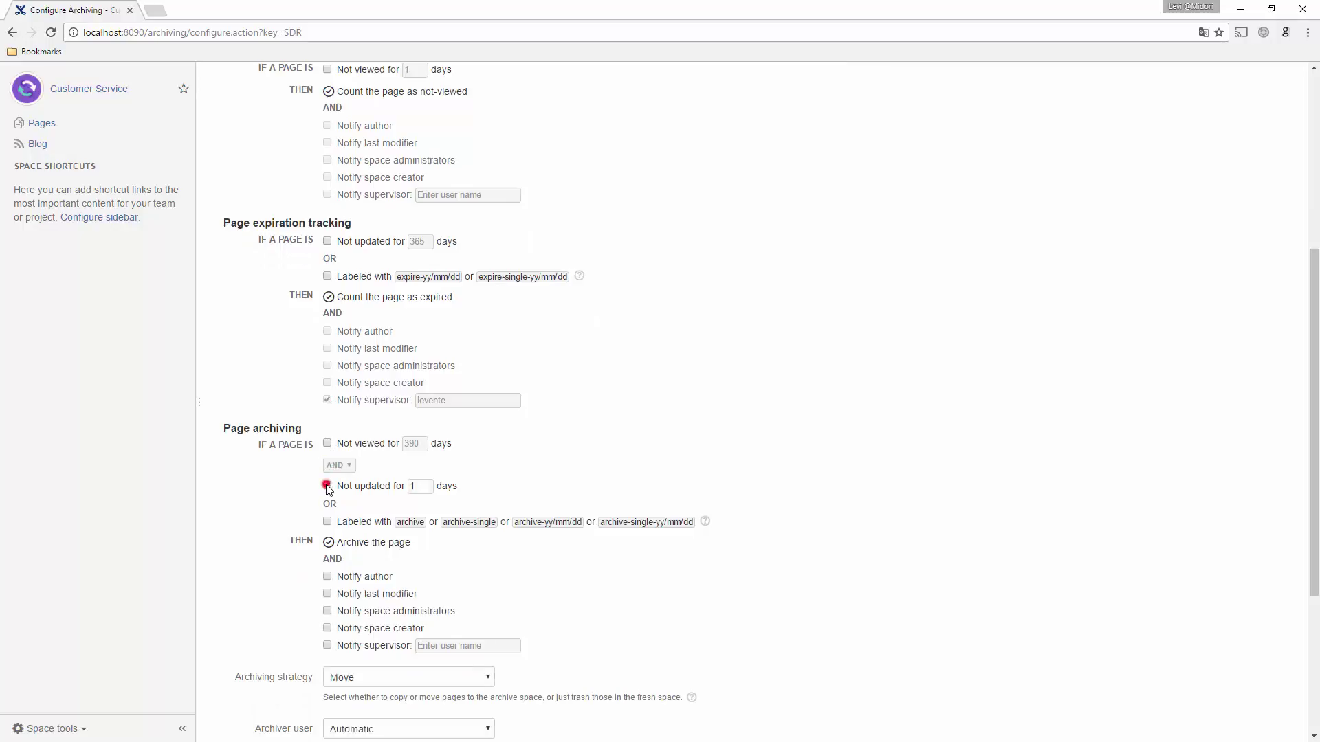
{"action": "left_click", "coordinate": [425, 487]}
{"action": "type", "text": "000"}
{"action": "left_click", "coordinate": [327, 522]}
Enable archiving notifications for the last modifier, the space administrators and a supervisor, entering the supervisor's user name
{"action": "scroll", "coordinate": [378, 528], "scroll_direction": "down", "scroll_amount": 1}
{"action": "scroll", "coordinate": [378, 528], "scroll_direction": "down", "scroll_amount": 2}
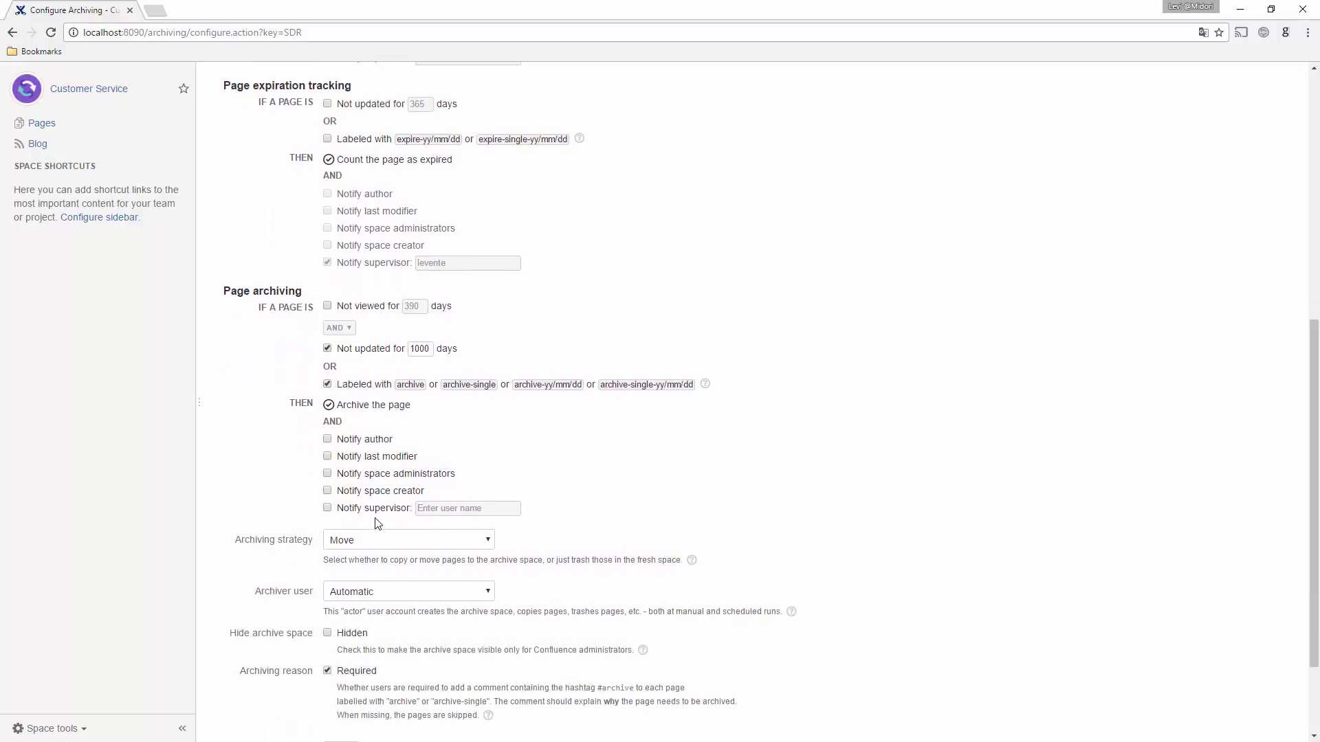
{"action": "left_click", "coordinate": [327, 460]}
{"action": "left_click", "coordinate": [327, 473]}
{"action": "left_click", "coordinate": [327, 509]}
{"action": "left_click", "coordinate": [458, 506]}
{"action": "type", "text": "leve"}
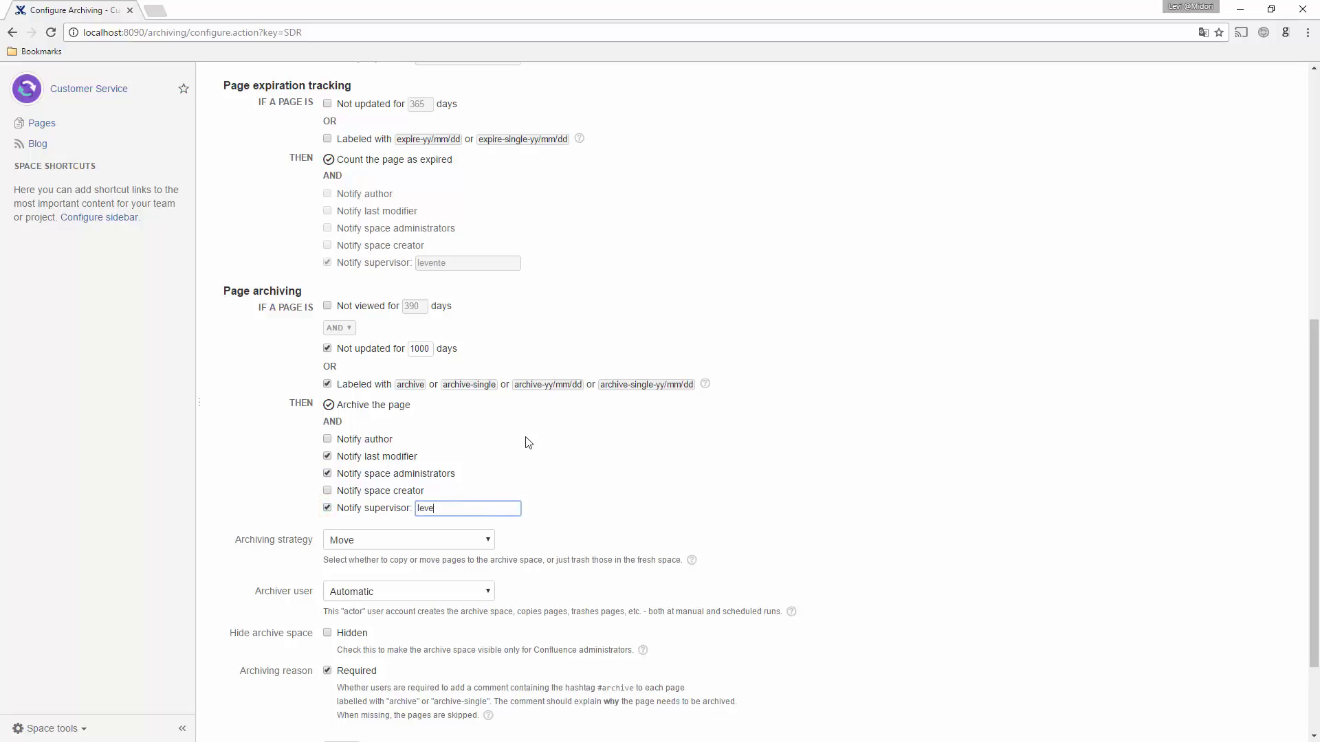
{"action": "left_click", "coordinate": [489, 530]}
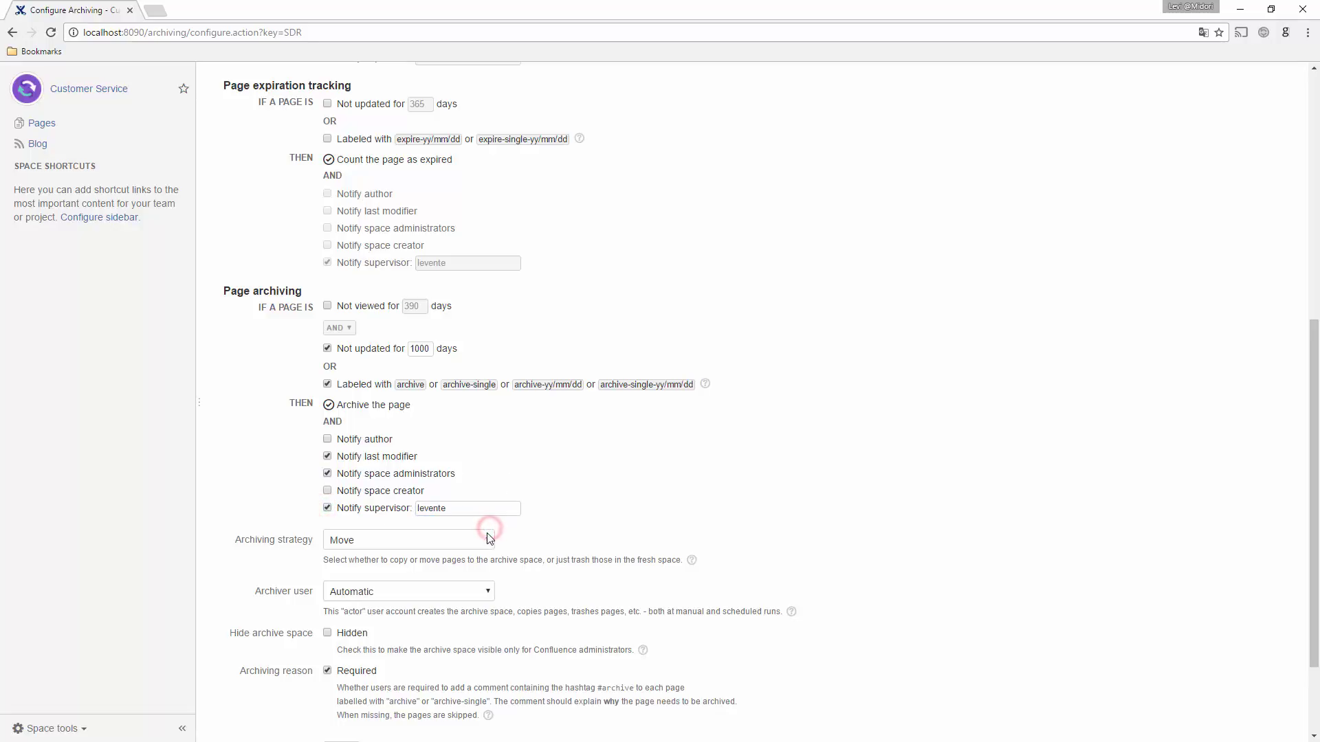
Make the archive space hidden and the archiving reason not required, and save the configuration
{"action": "scroll", "coordinate": [485, 578], "scroll_direction": "down", "scroll_amount": 2}
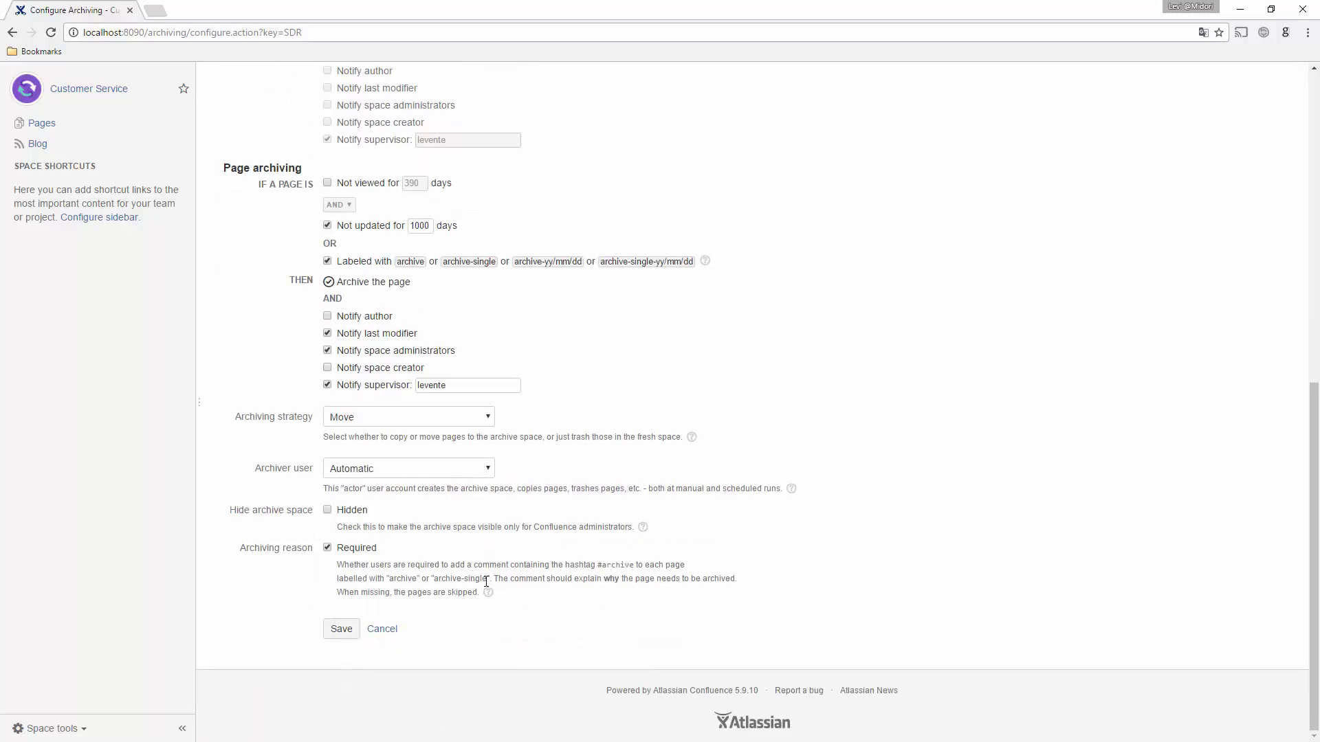
{"action": "left_click", "coordinate": [327, 510]}
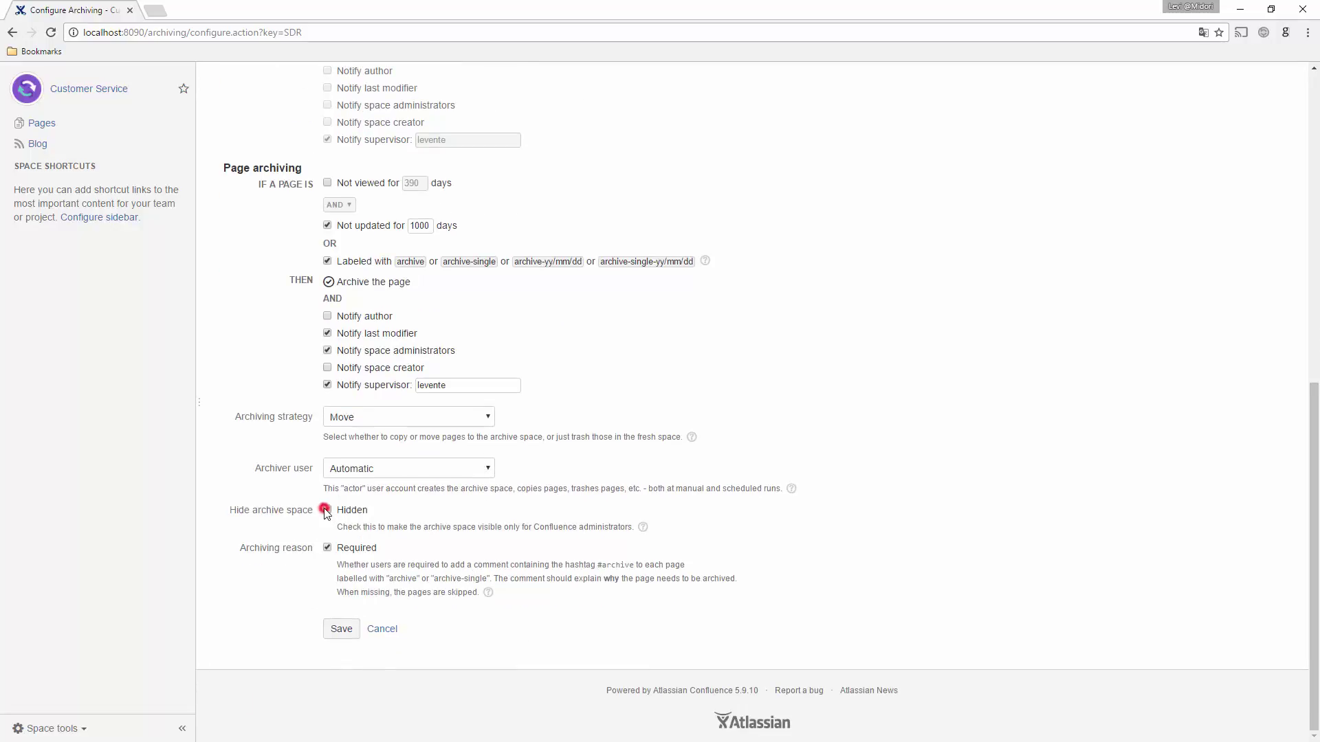
{"action": "left_click", "coordinate": [328, 548]}
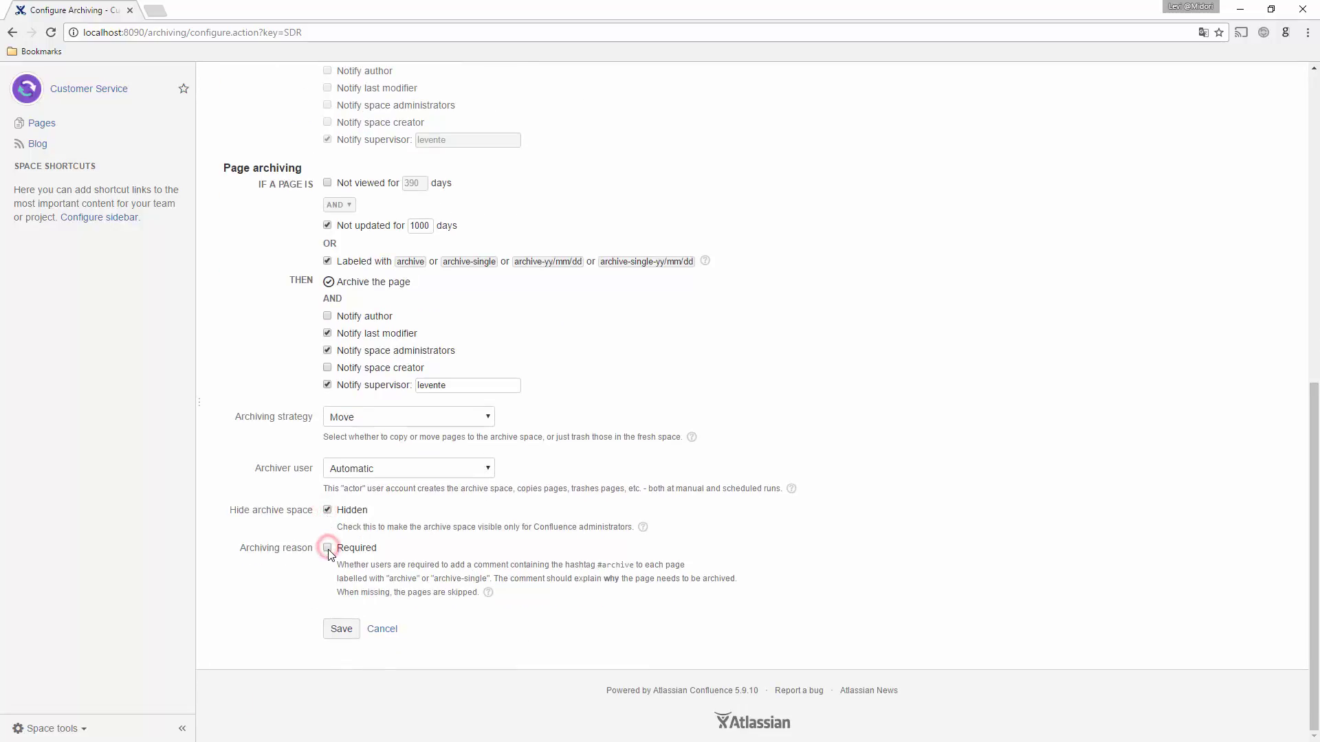
{"action": "left_click", "coordinate": [341, 628]}
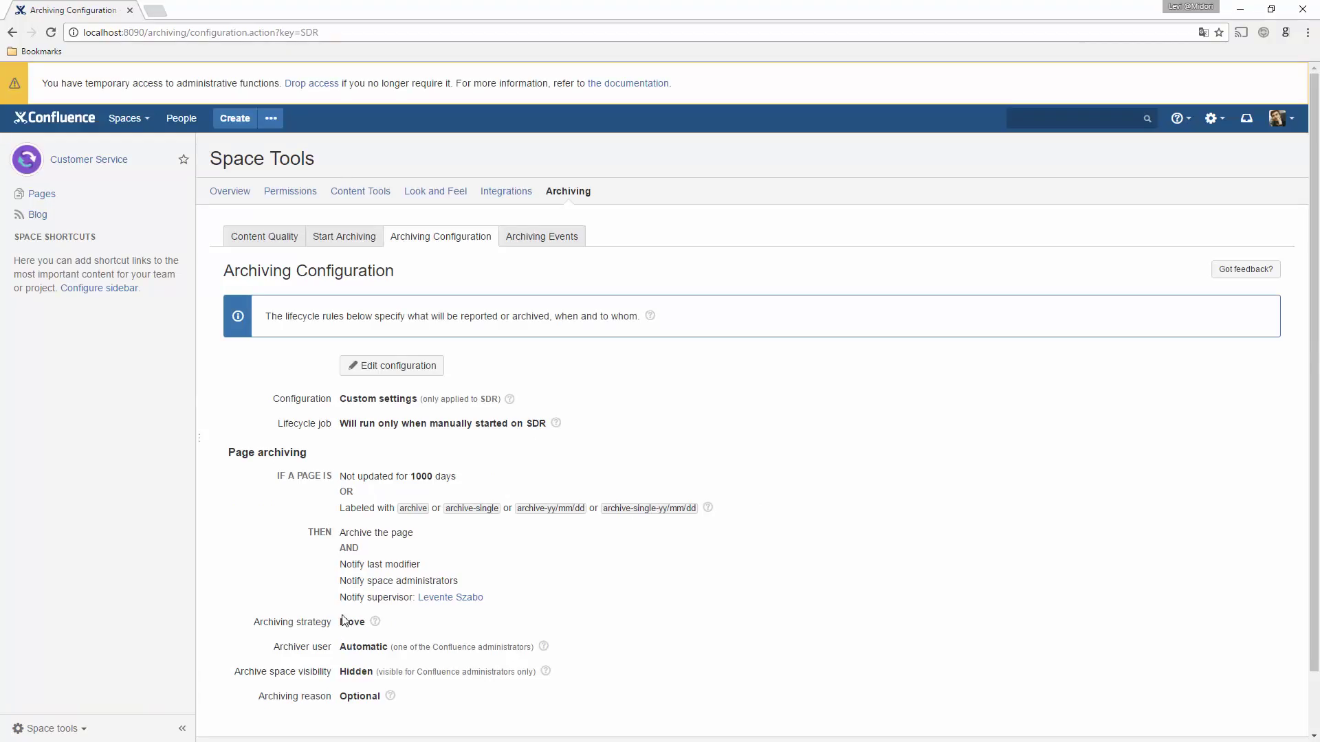
Run the lifecycle job on the Customer Service space and open the resulting fresh and archive page trees in separate tabs
{"action": "left_click", "coordinate": [315, 245]}
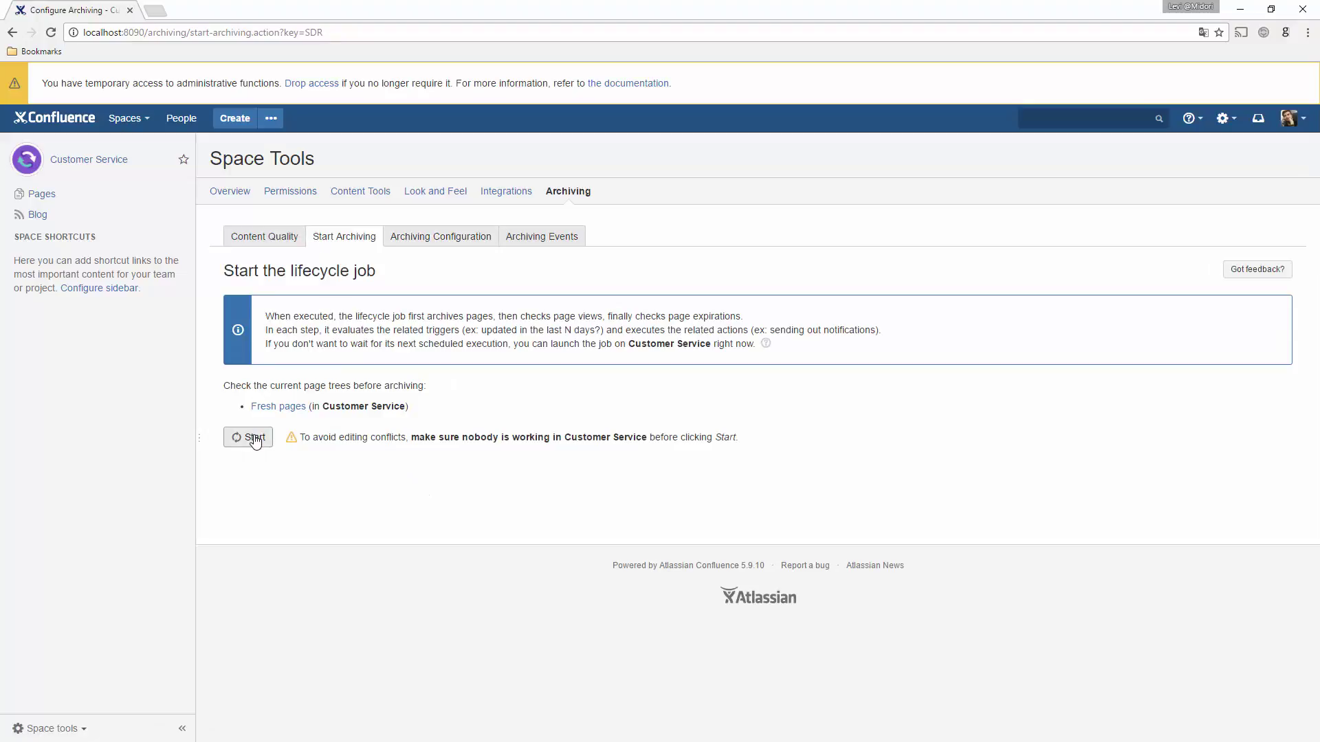
{"action": "left_click", "coordinate": [251, 438]}
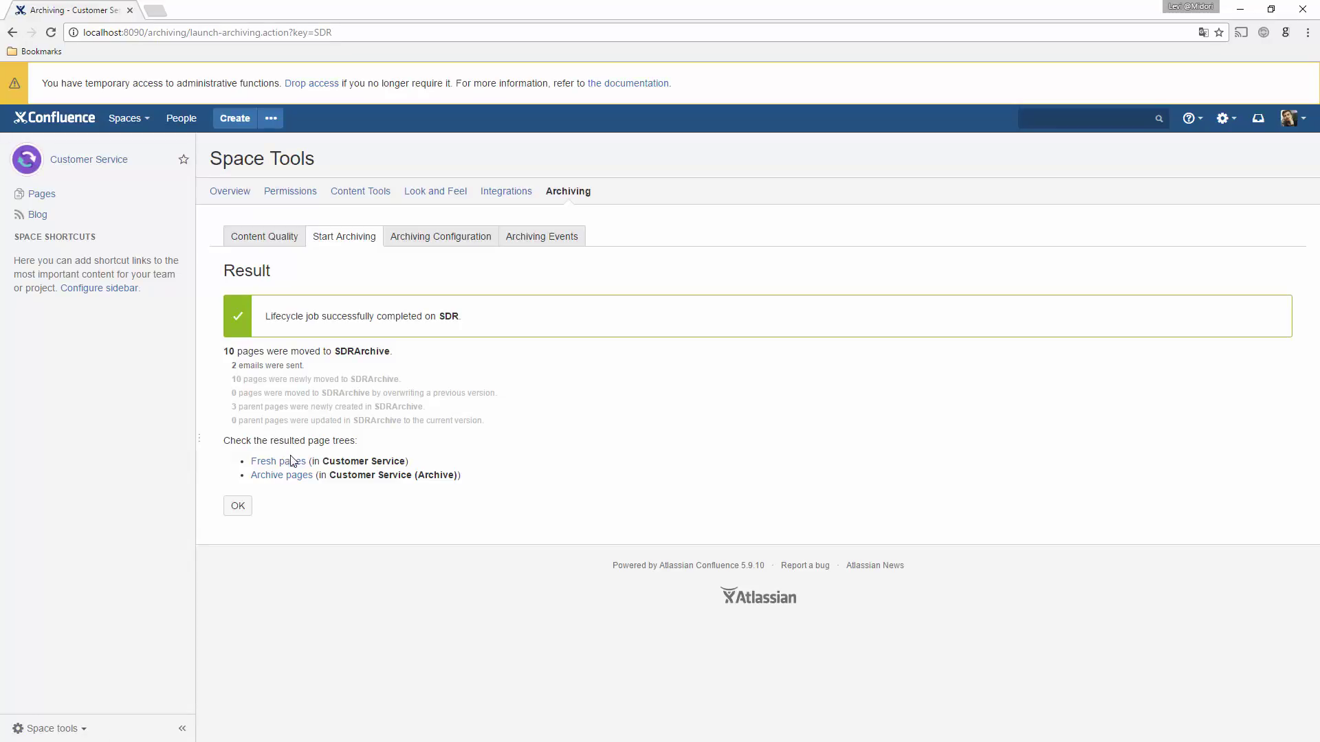
{"action": "middle_click", "coordinate": [292, 461]}
{"action": "middle_click", "coordinate": [294, 476]}
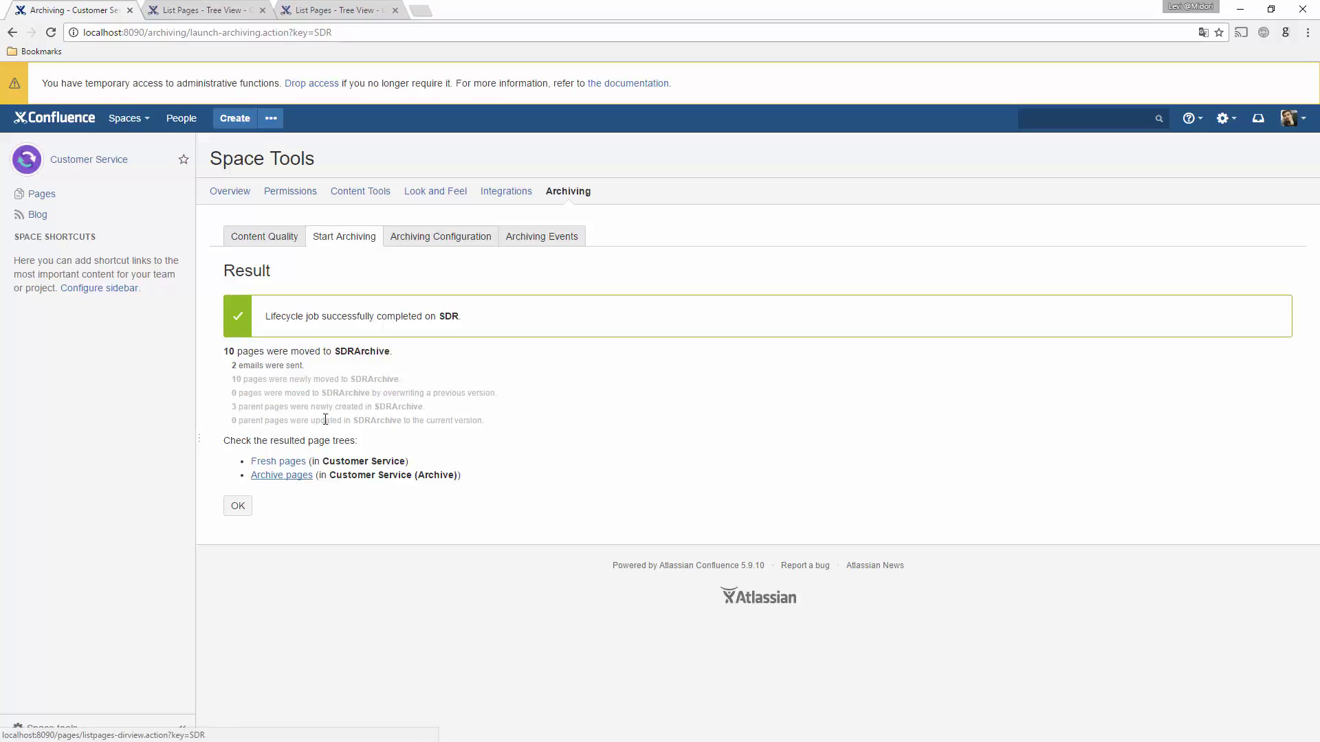
Expand Customer Service, Reports and Helpdesk Reports in the fresh page tree to check which helpdesk reports remain
{"action": "left_click", "coordinate": [206, 10]}
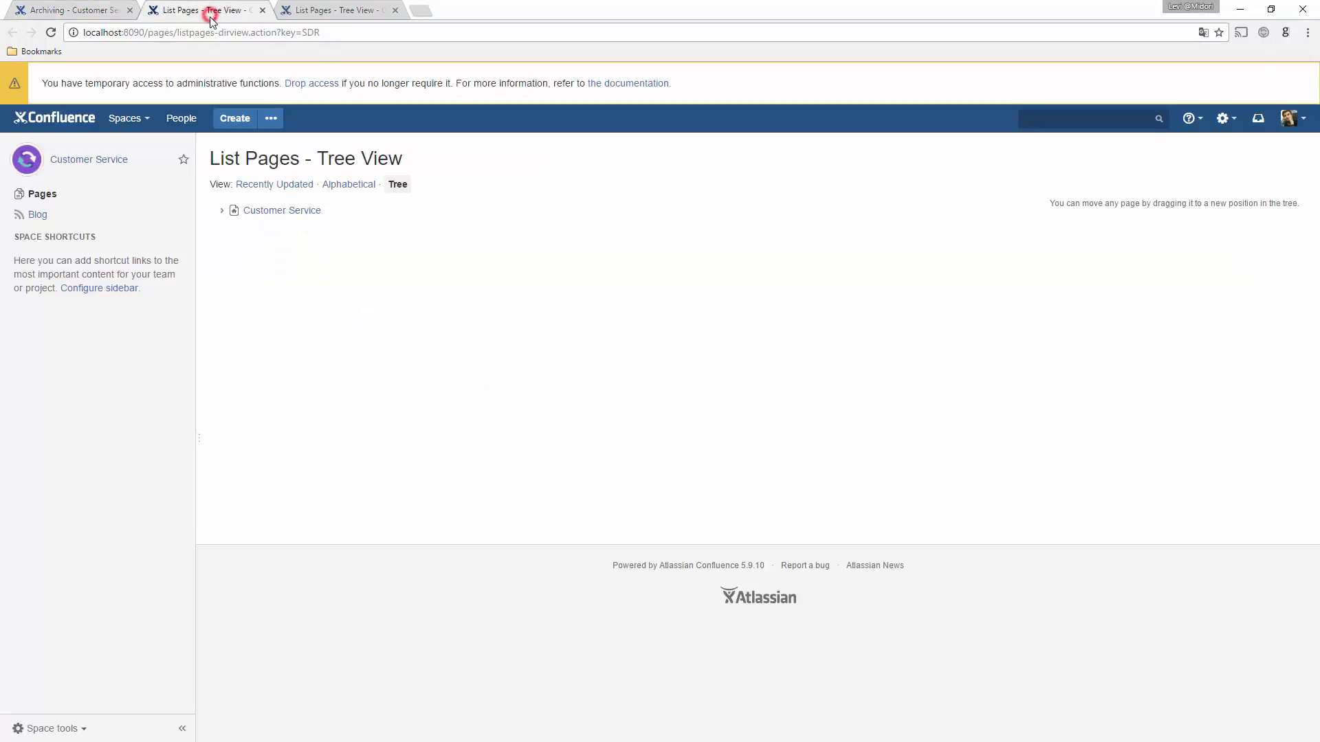
{"action": "left_click", "coordinate": [224, 212]}
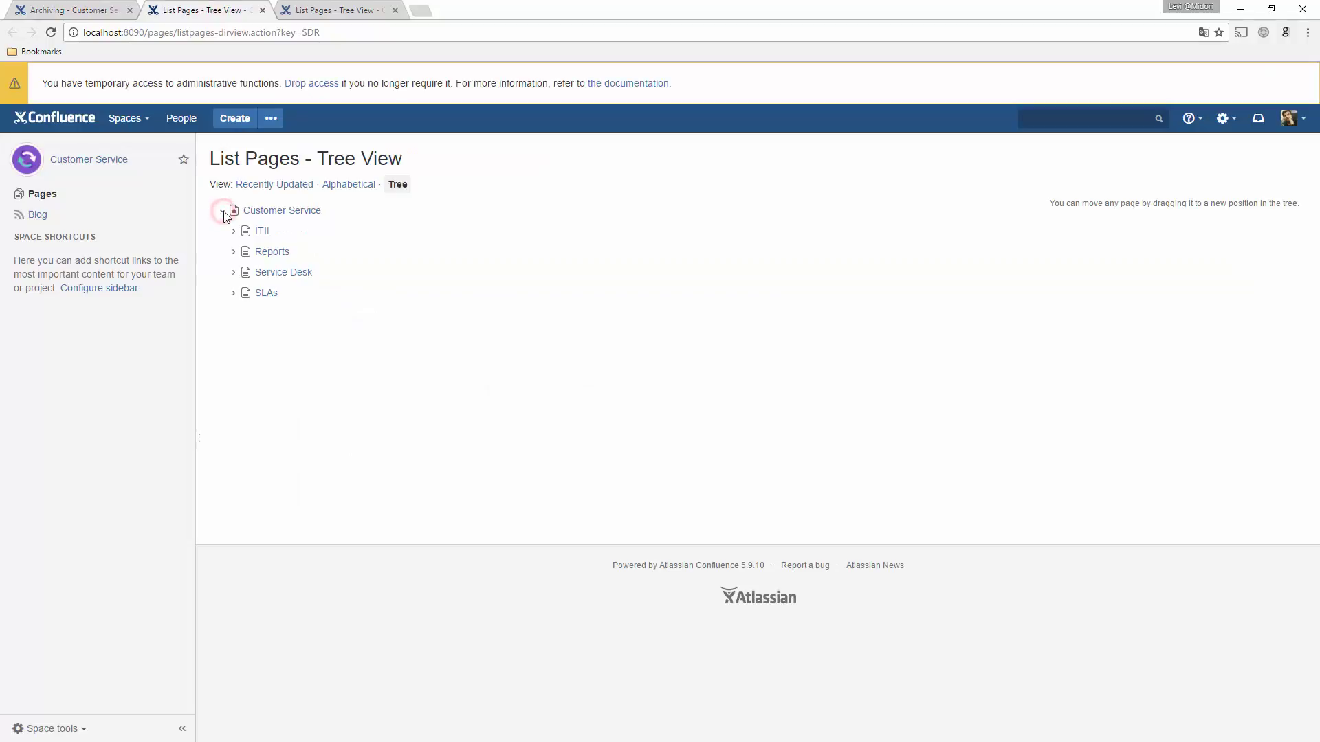
{"action": "left_click", "coordinate": [234, 252]}
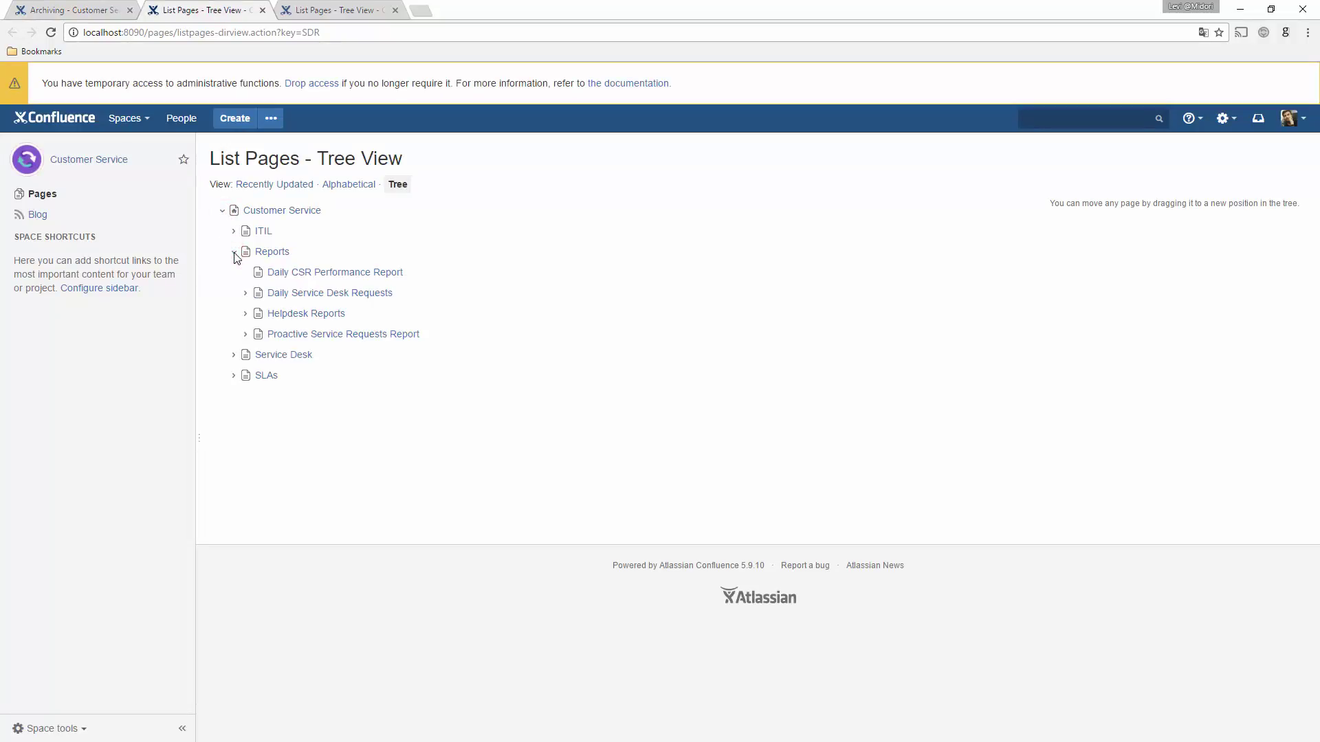
{"action": "left_click", "coordinate": [246, 316]}
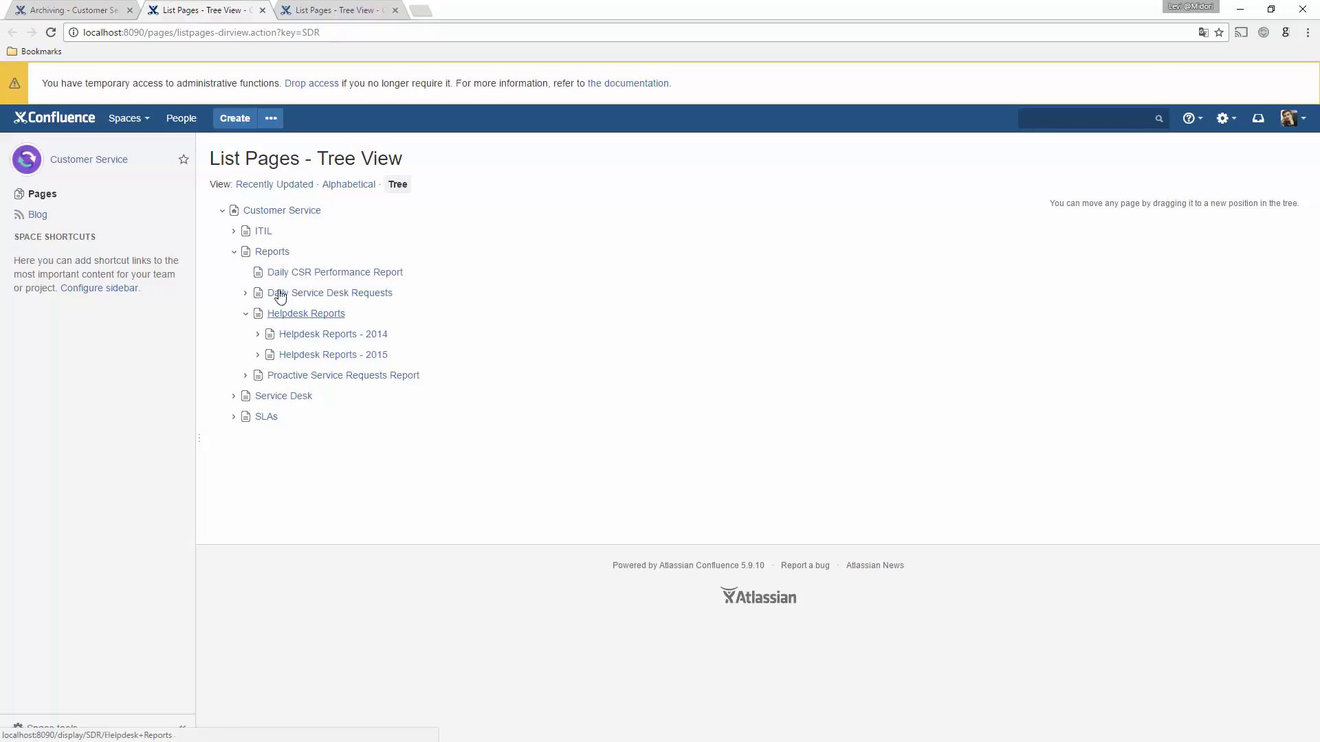
Expand the archive space's page tree down to the Helpdesk Reports - 2012 and 2013 pages to check the archived reports
{"action": "left_click", "coordinate": [333, 11]}
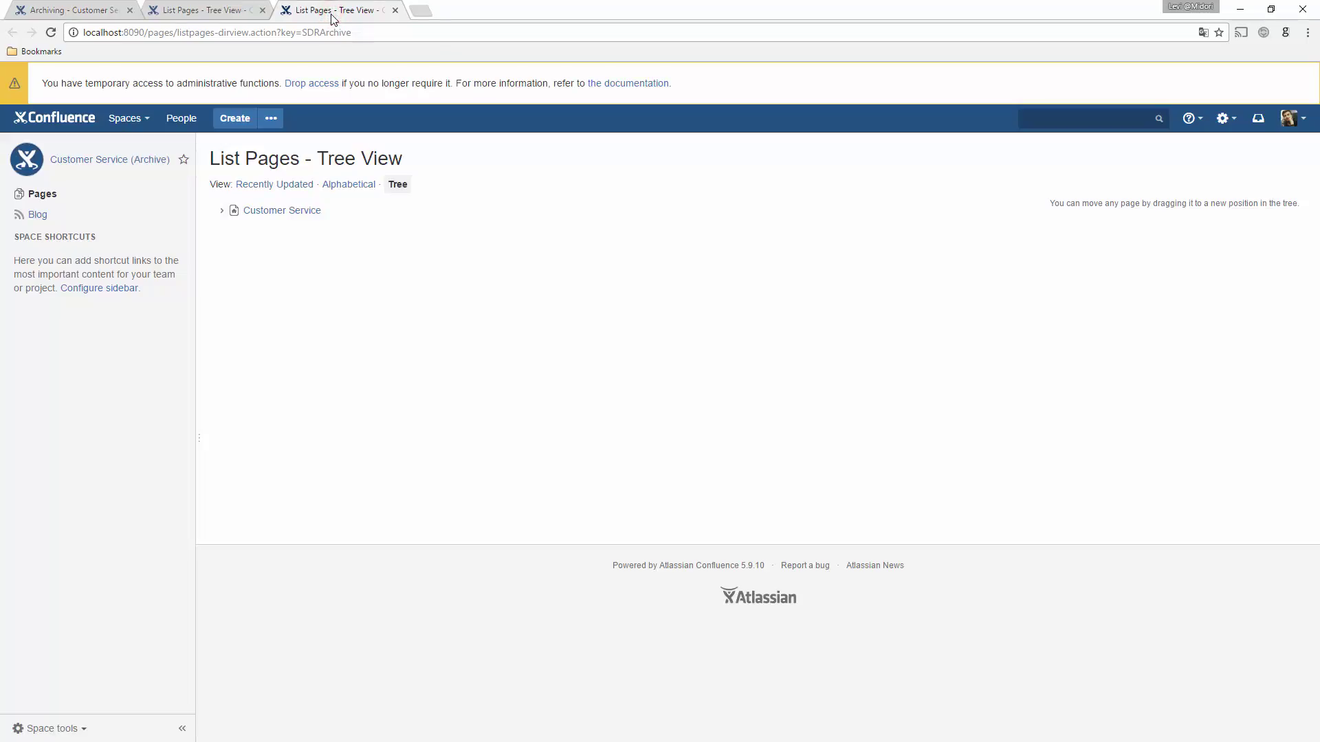
{"action": "left_click", "coordinate": [221, 211]}
{"action": "left_click", "coordinate": [235, 232]}
{"action": "left_click", "coordinate": [246, 253]}
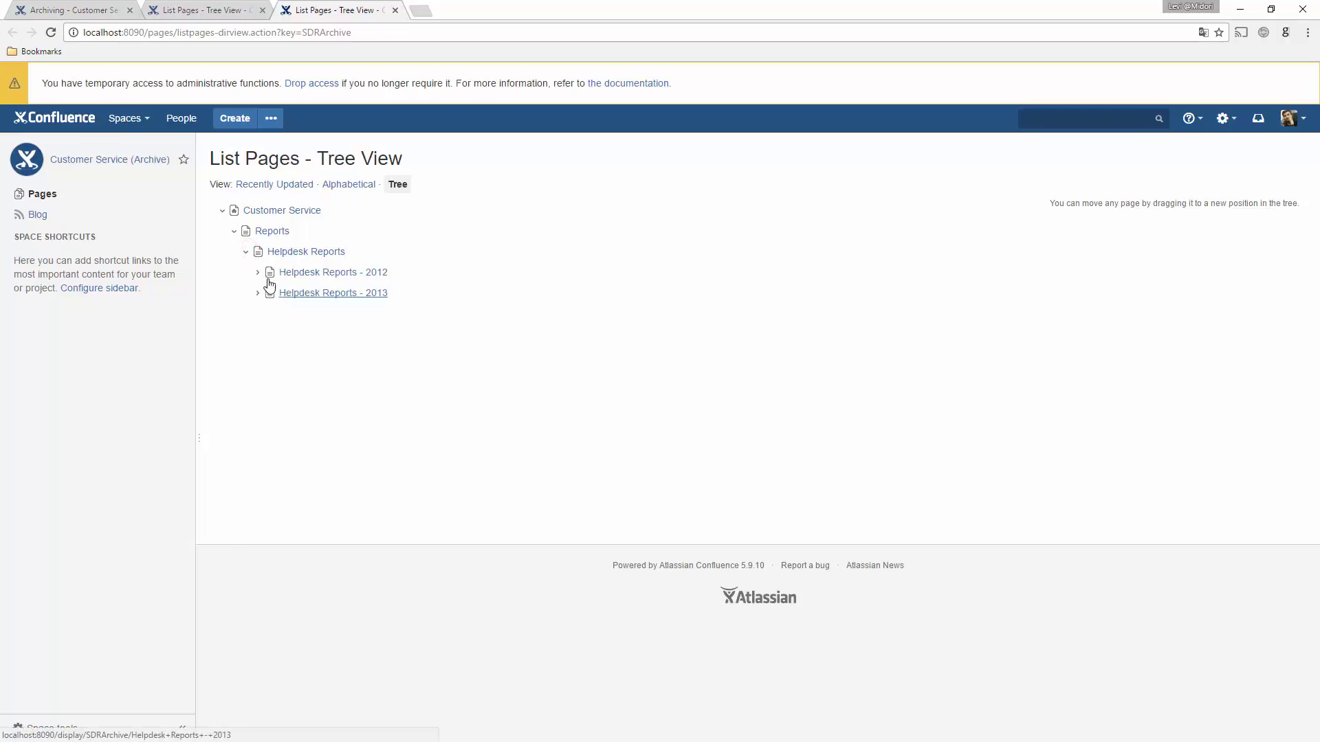
{"action": "left_click", "coordinate": [259, 273]}
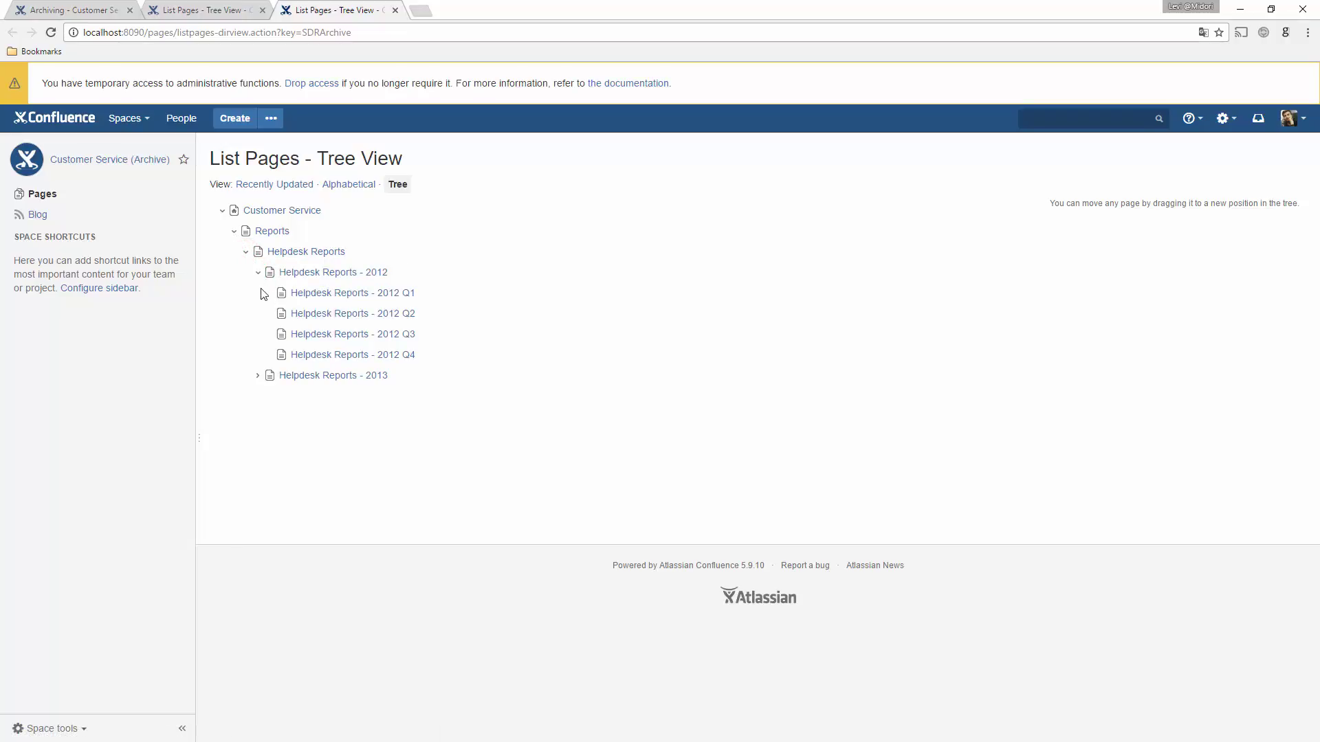
{"action": "left_click", "coordinate": [257, 376]}
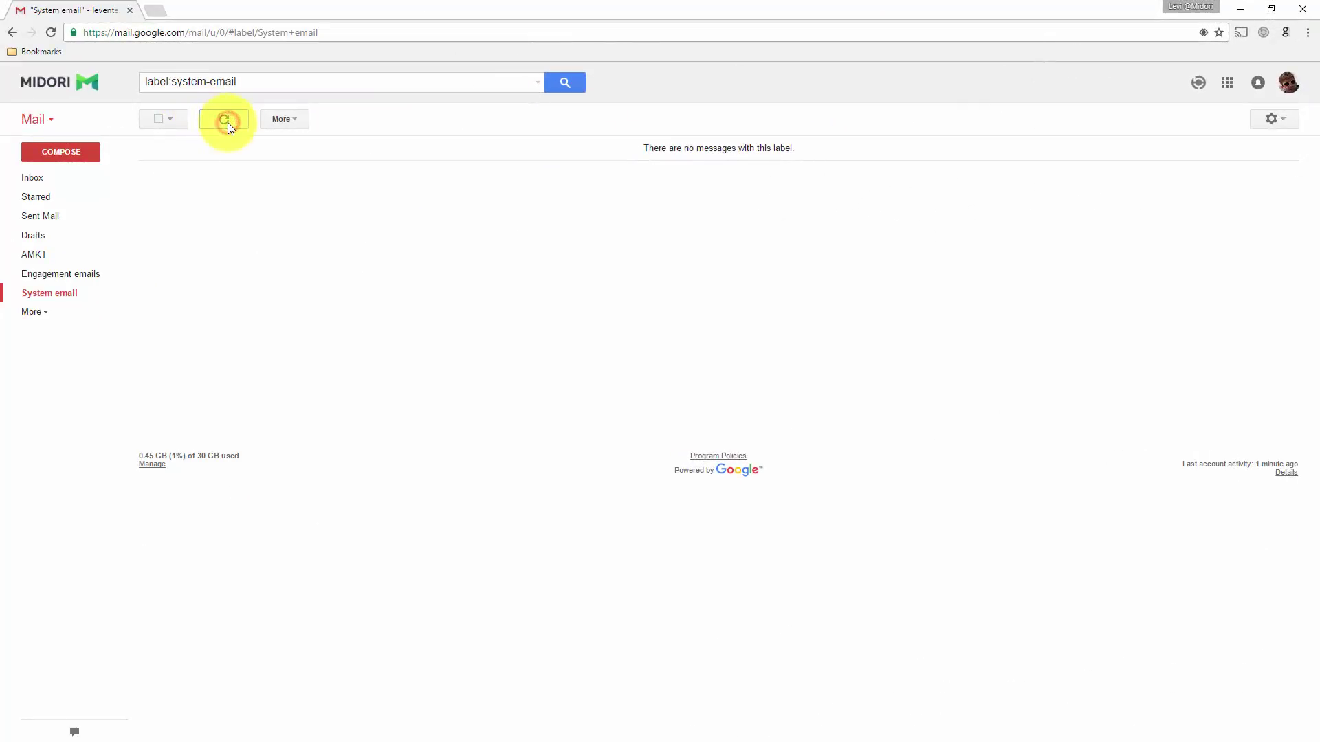
Switch to Gmail and open the archiving notification under the System email label
{"action": "left_click", "coordinate": [374, 152]}
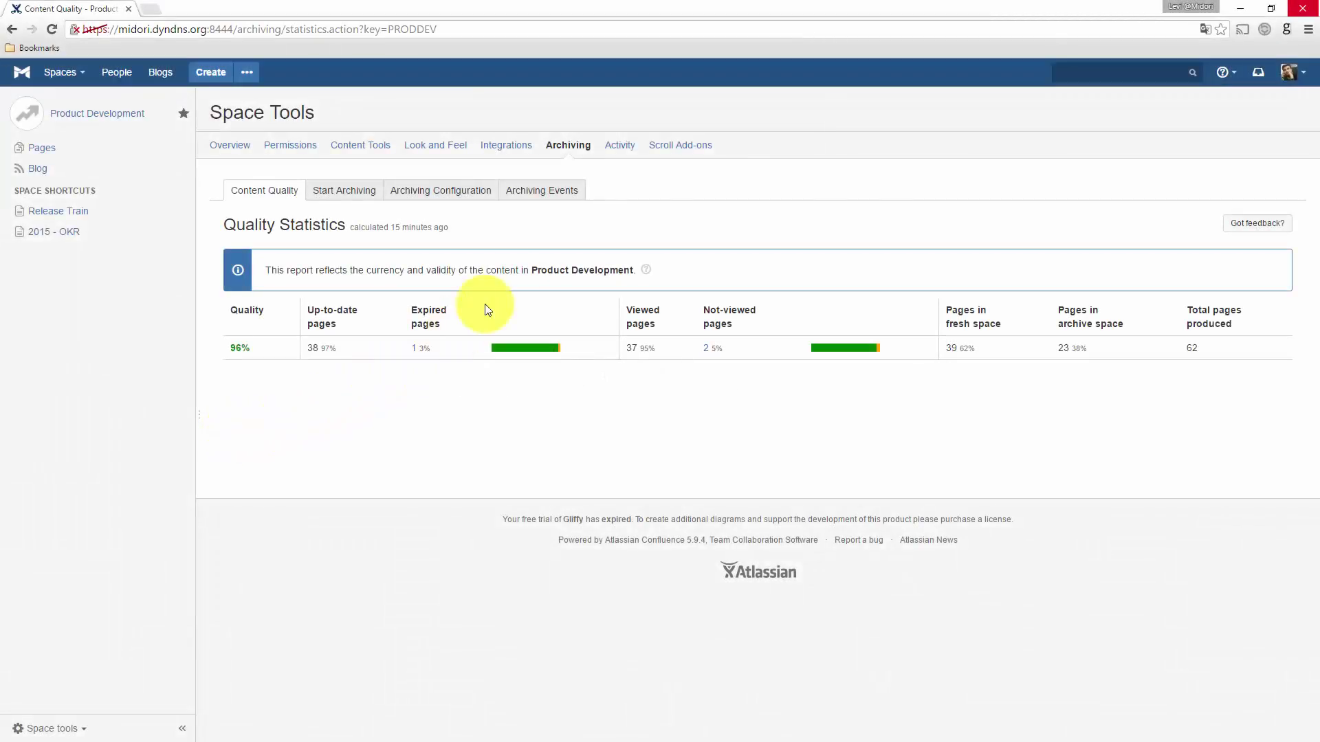
In Confluence's Product Development space, open the archiving events and review the history of expired, updated and archived pages
{"action": "left_click", "coordinate": [546, 191]}
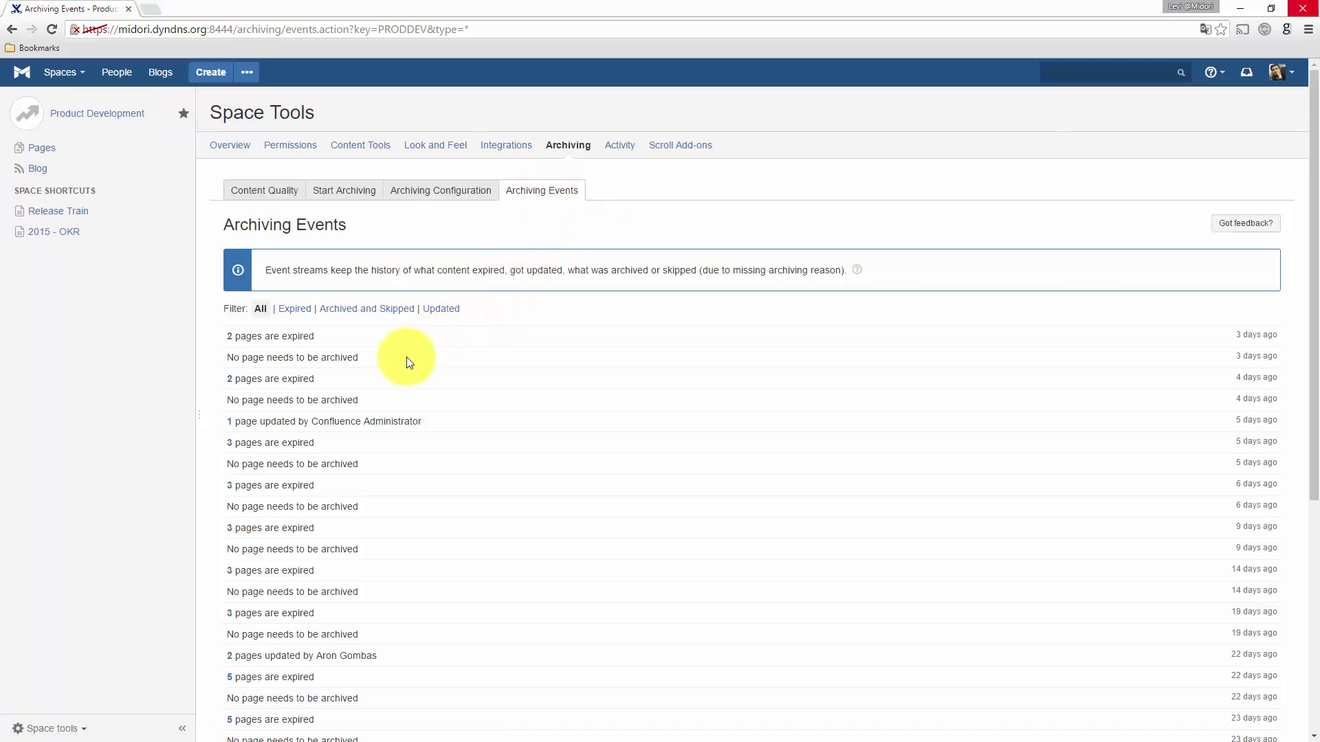
{"action": "scroll", "coordinate": [399, 361], "scroll_direction": "down", "scroll_amount": 2}
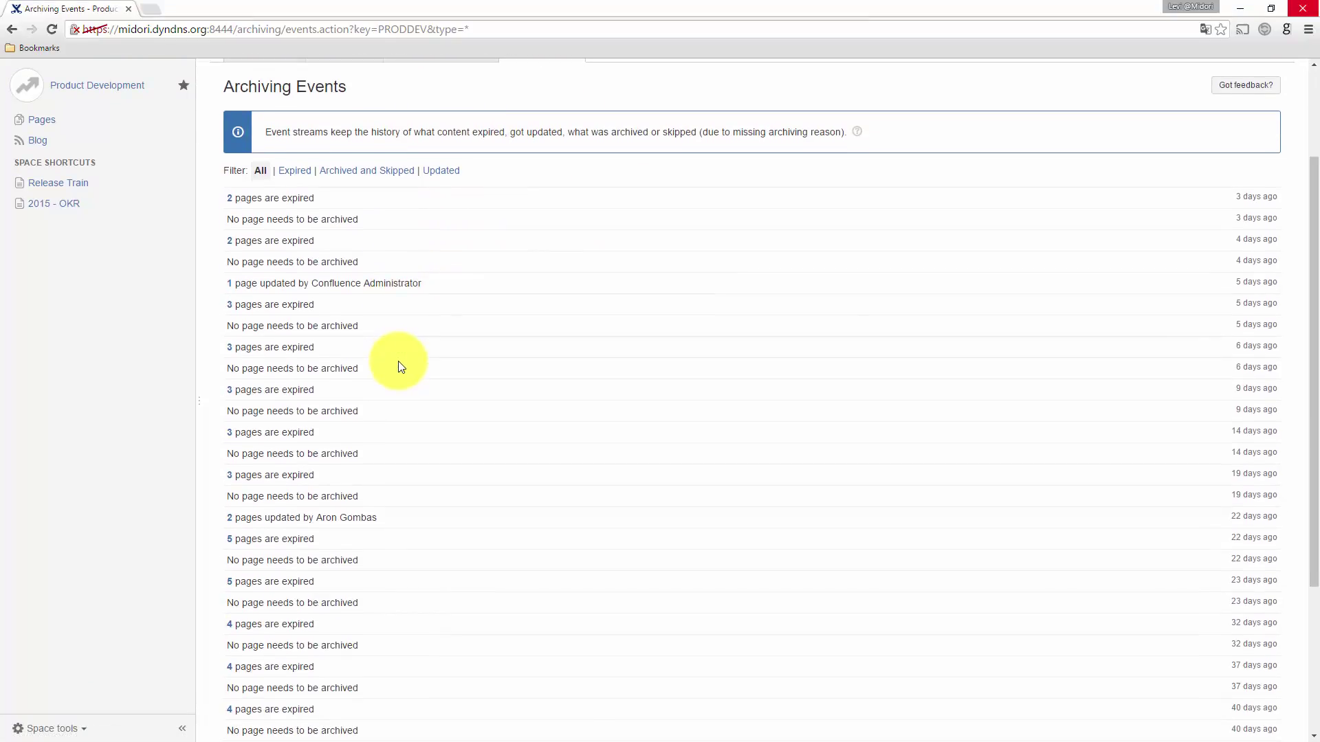
{"action": "scroll", "coordinate": [399, 366], "scroll_direction": "down", "scroll_amount": 2}
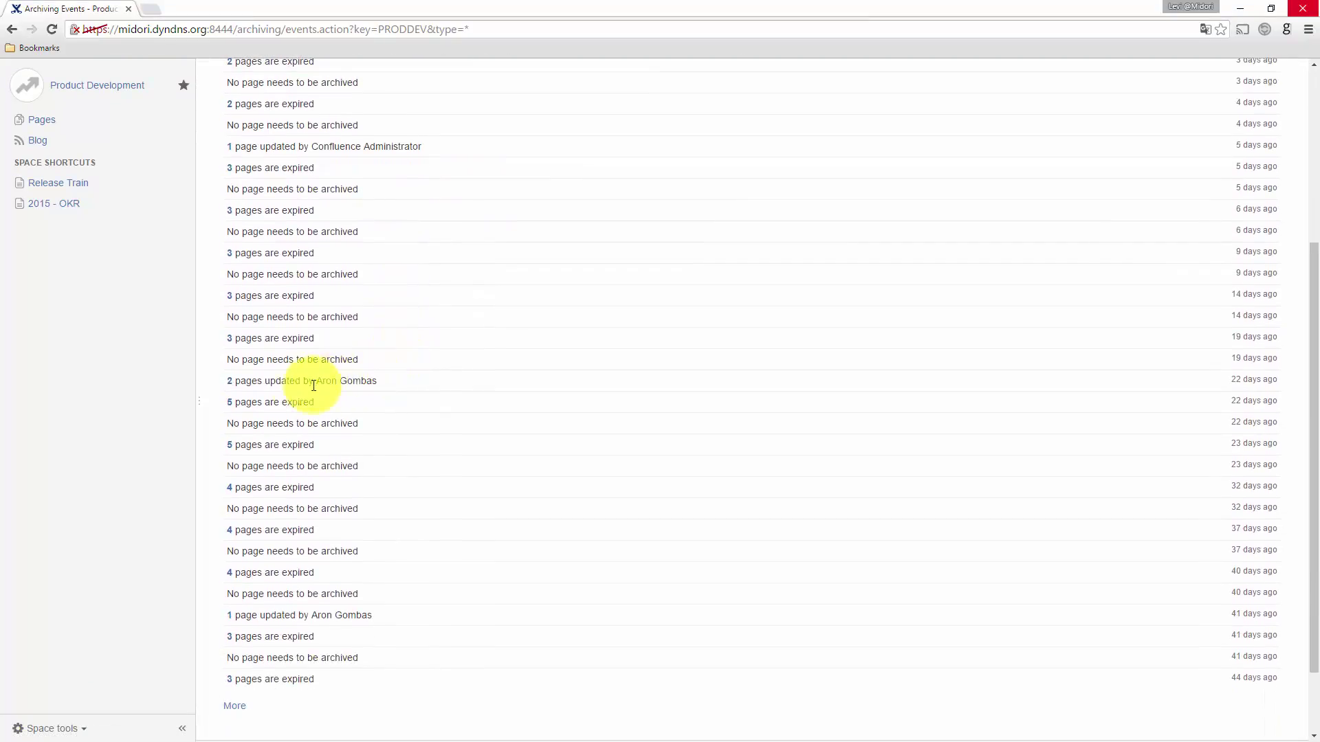
Open the details of the expired pages event logged 22 days ago in the archiving events
{"action": "left_click", "coordinate": [231, 403]}
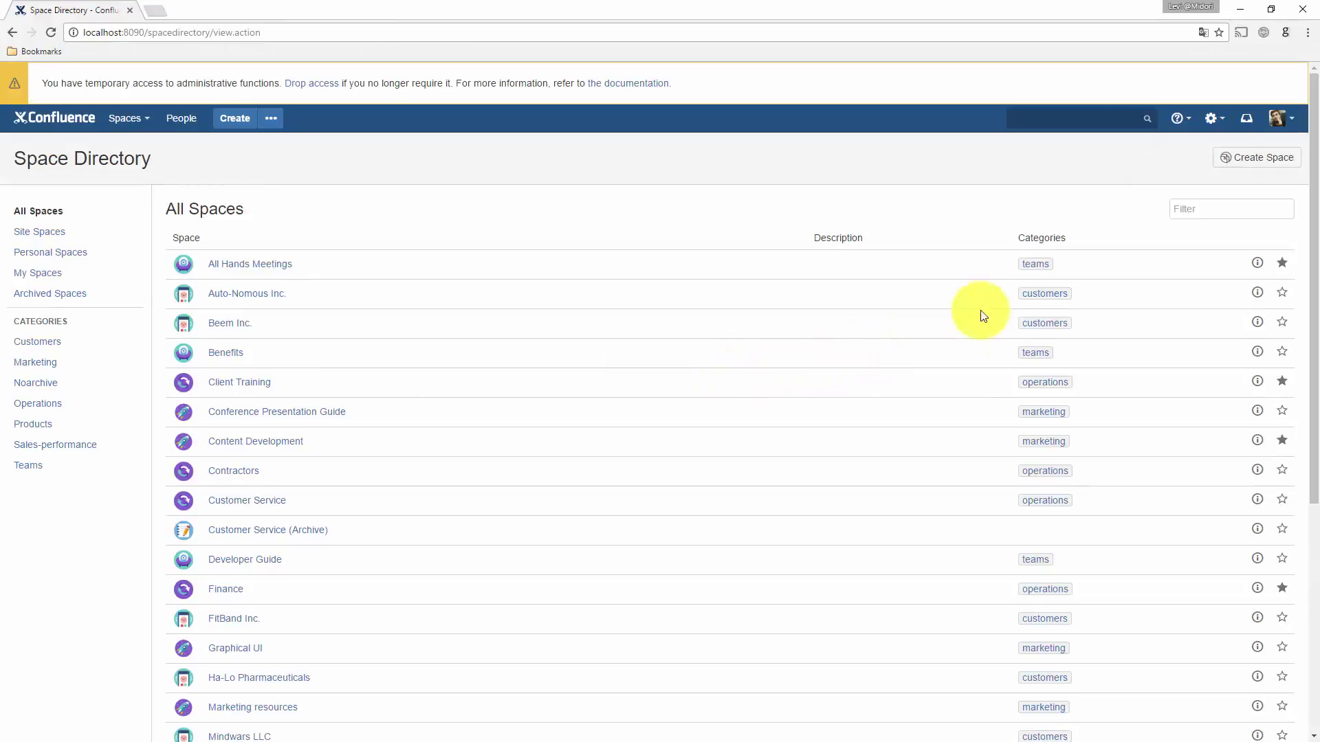
Open the Archiving administration with its content quality statistics, and go to the Scheduled Jobs page
{"action": "left_click", "coordinate": [1227, 129]}
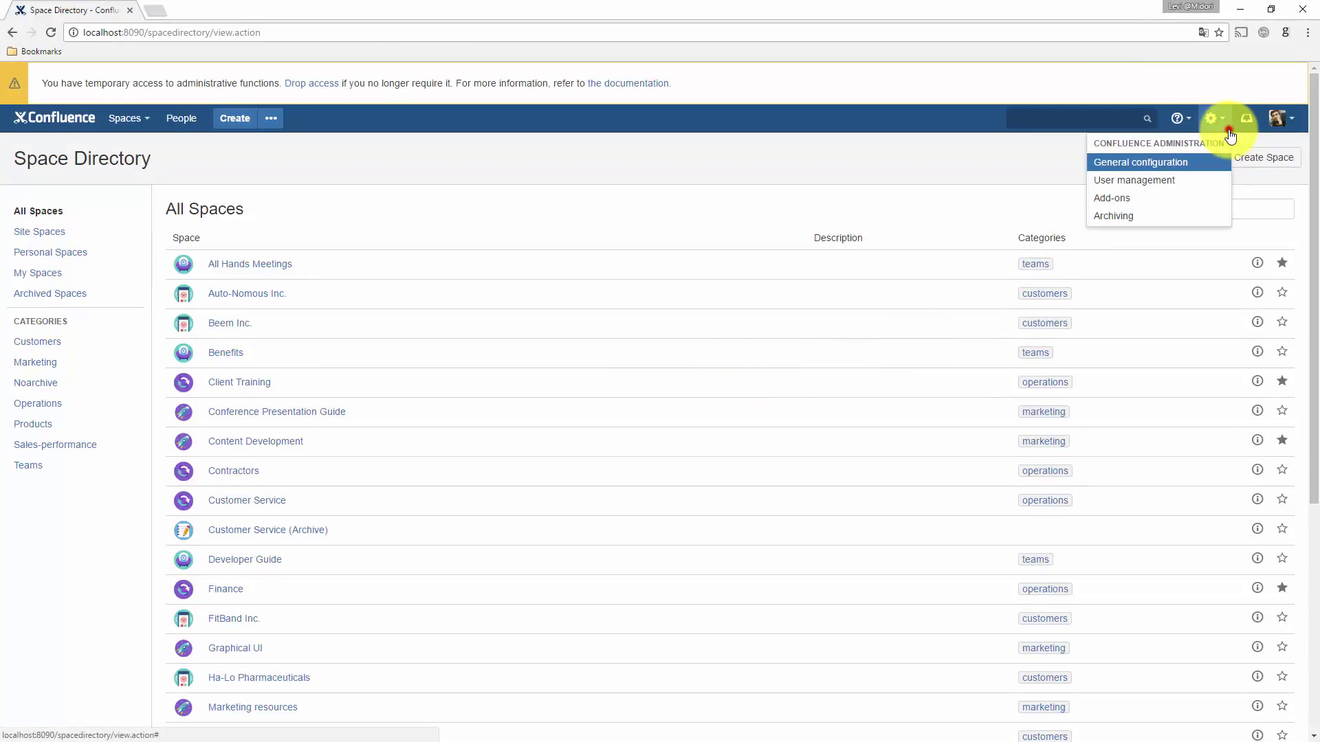
{"action": "left_click", "coordinate": [1178, 215]}
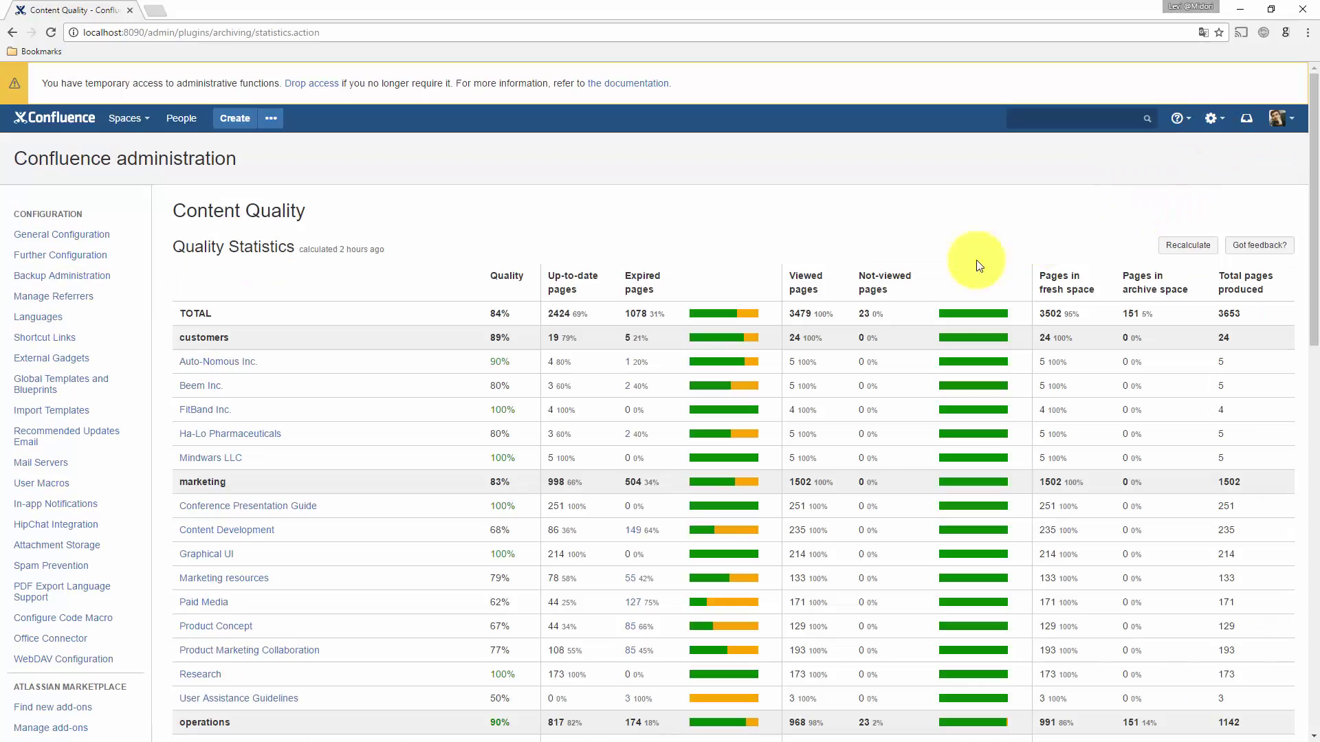
{"action": "scroll", "coordinate": [282, 405], "scroll_direction": "down", "scroll_amount": 8}
{"action": "scroll", "coordinate": [281, 405], "scroll_direction": "down", "scroll_amount": 6}
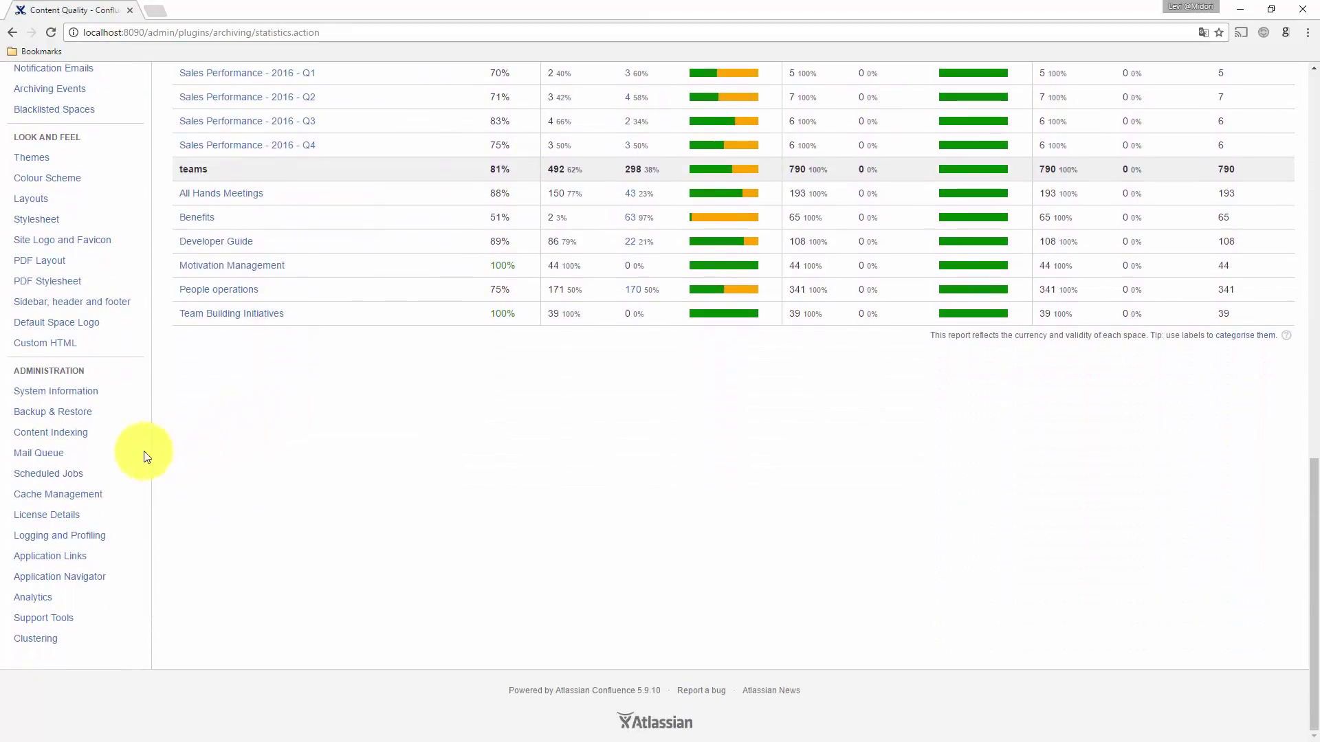
{"action": "left_click", "coordinate": [64, 475]}
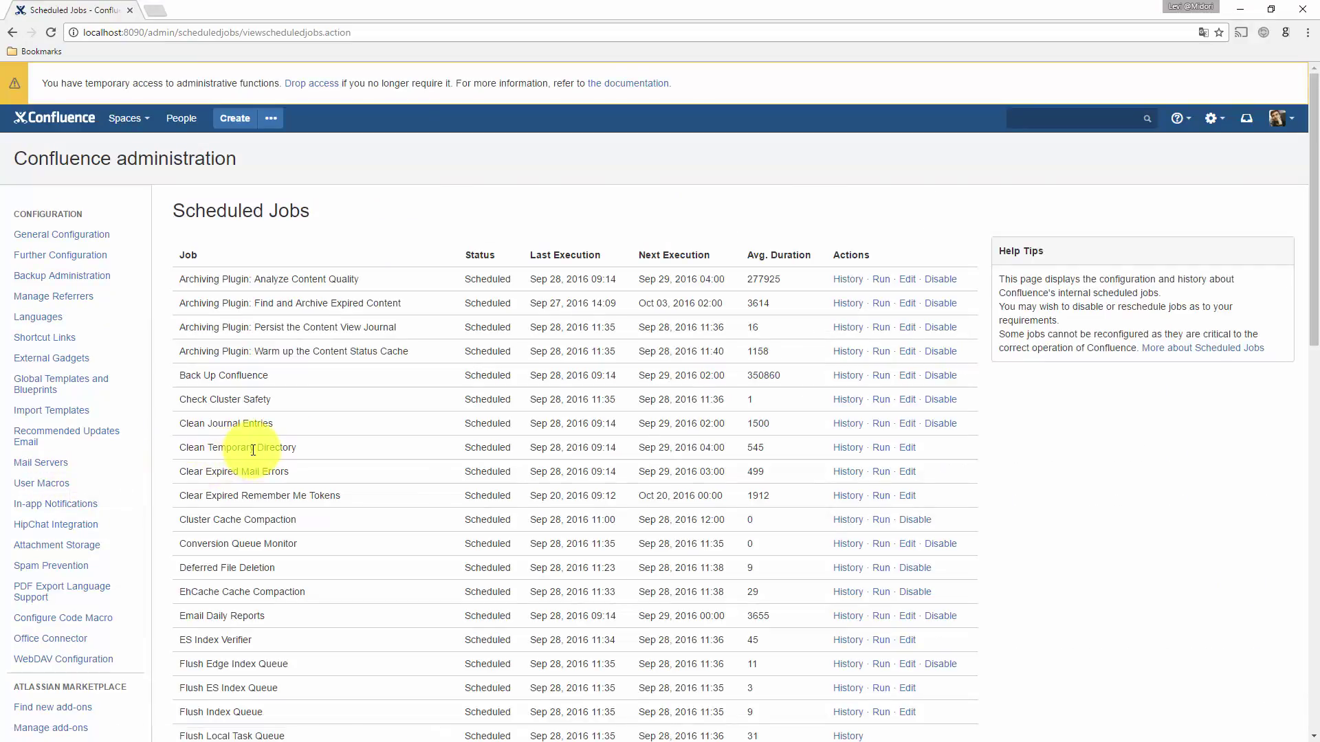
Set the cron expression of the "Archiving Plugin: Find and Archive Expired Content" job to 0 0 20 ? * MON-FRI and save it
{"action": "left_click", "coordinate": [902, 302]}
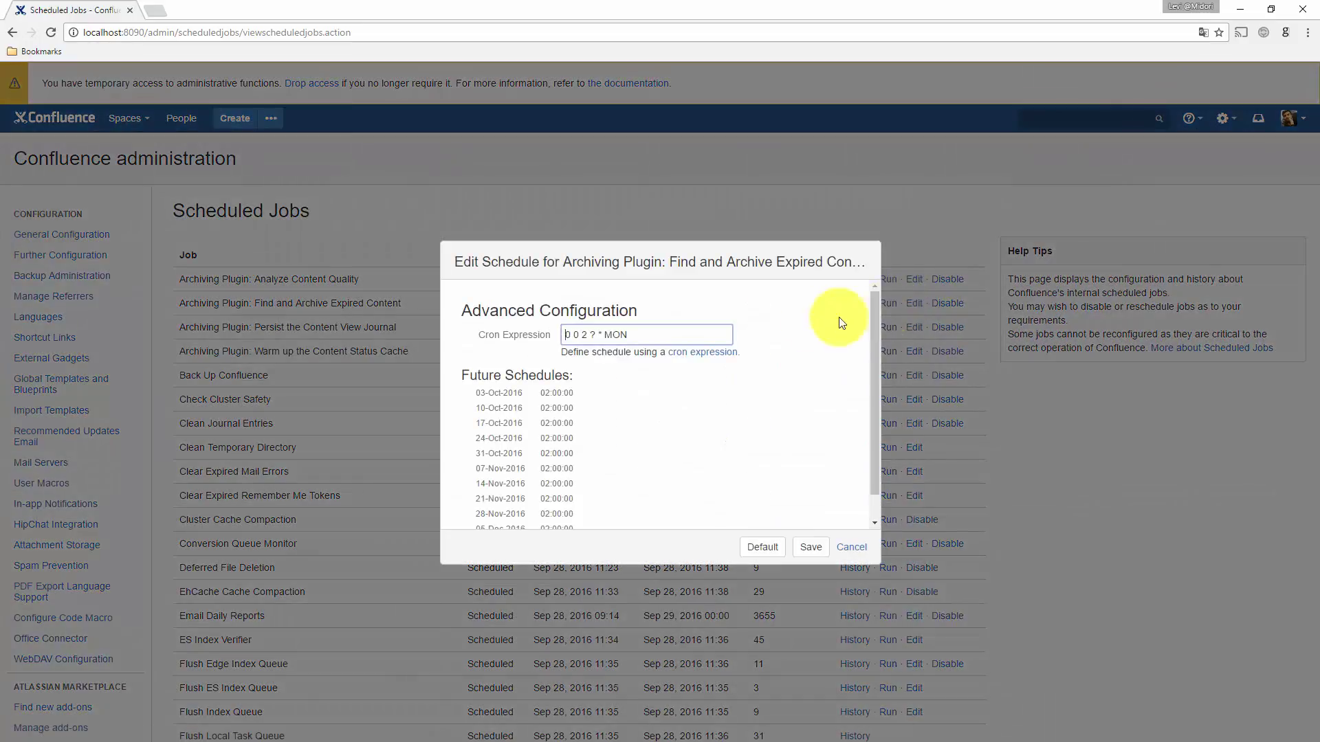
{"action": "left_click", "coordinate": [585, 335]}
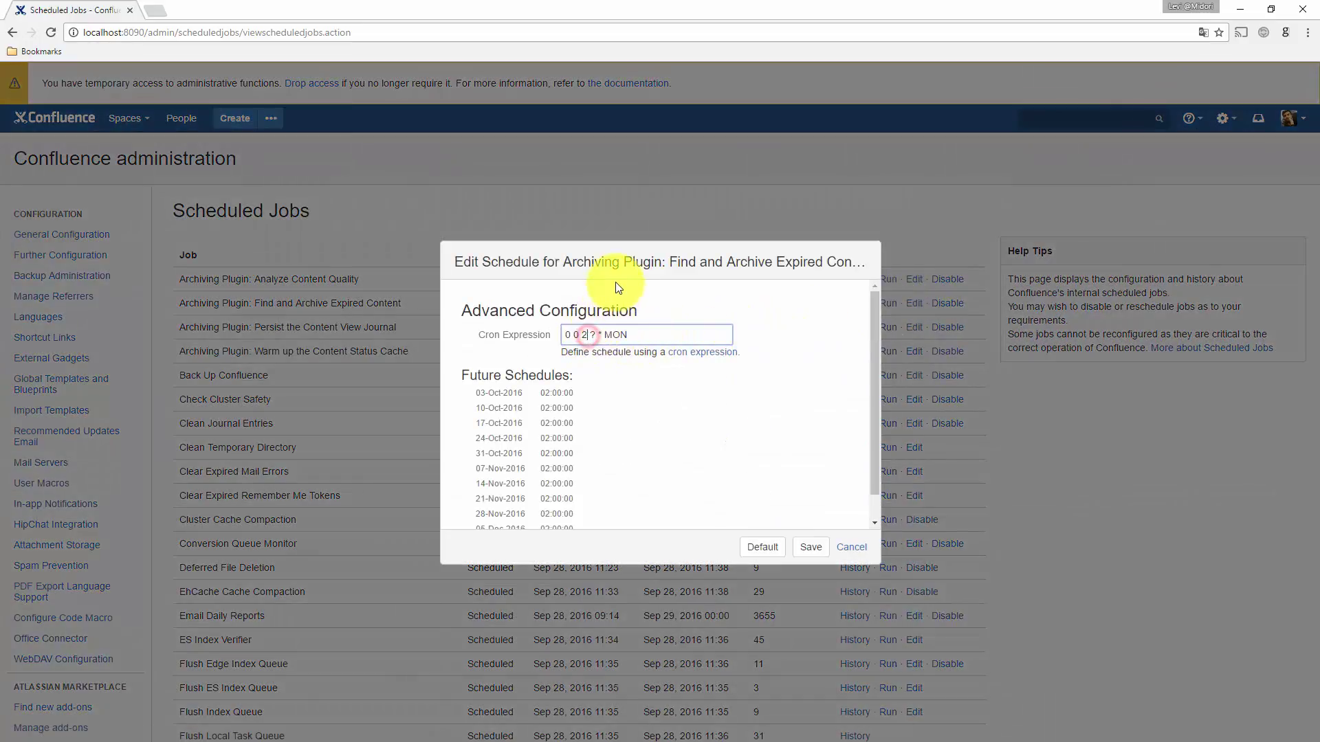
{"action": "type", "text": "0"}
{"action": "type", "text": "-FRI"}
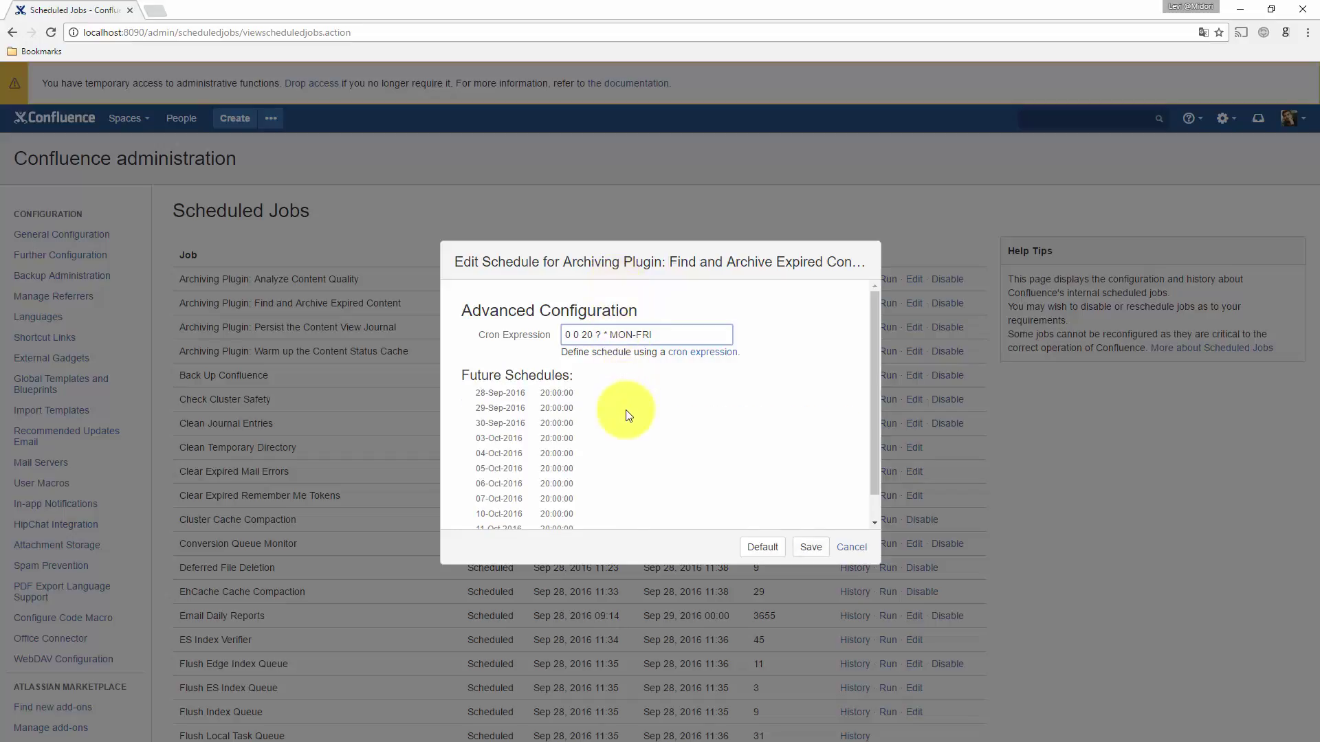
{"action": "left_click", "coordinate": [809, 548]}
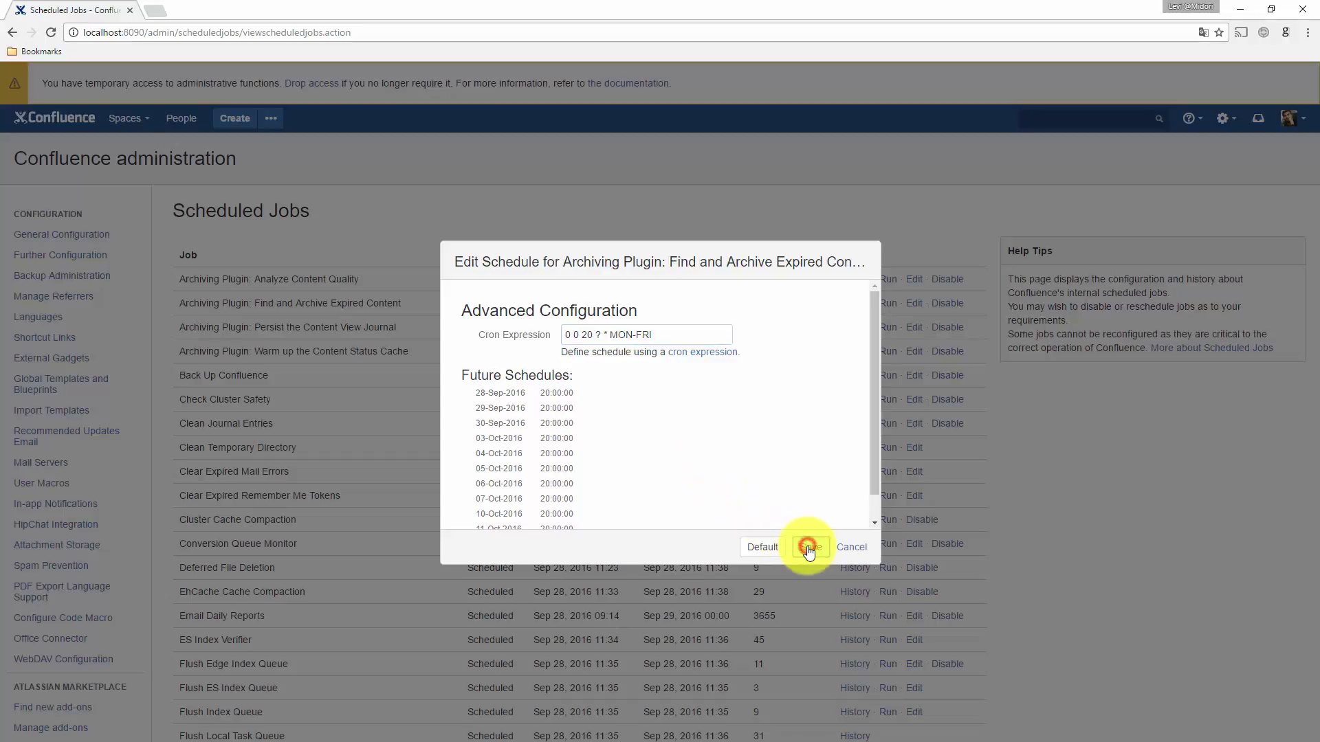